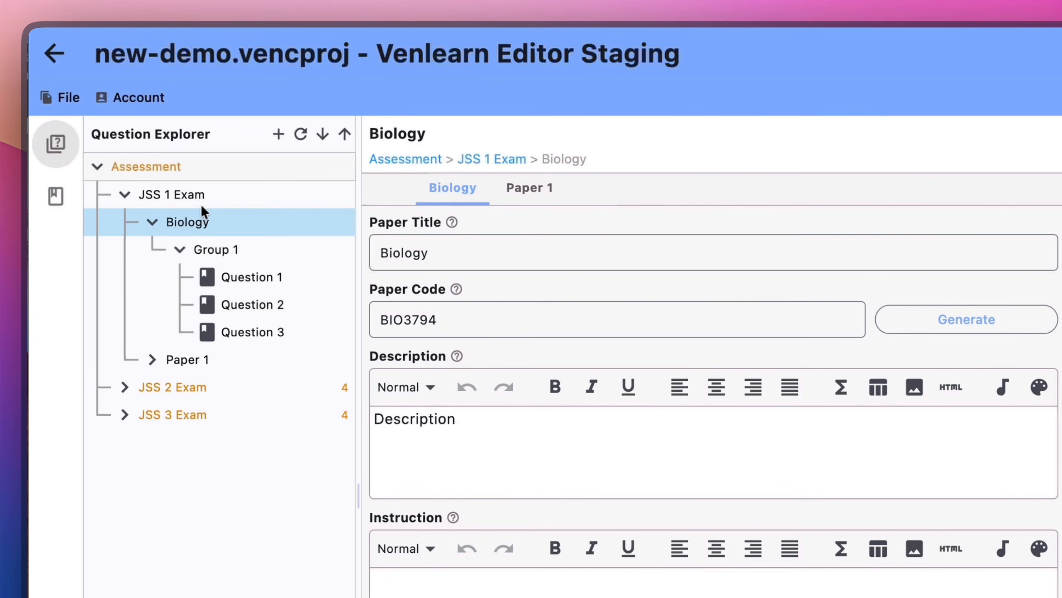
View the details of the JSS 1 Exam, its Biology Group 1, and Question 1 in turn
{"action": "left_click", "coordinate": [220, 196]}
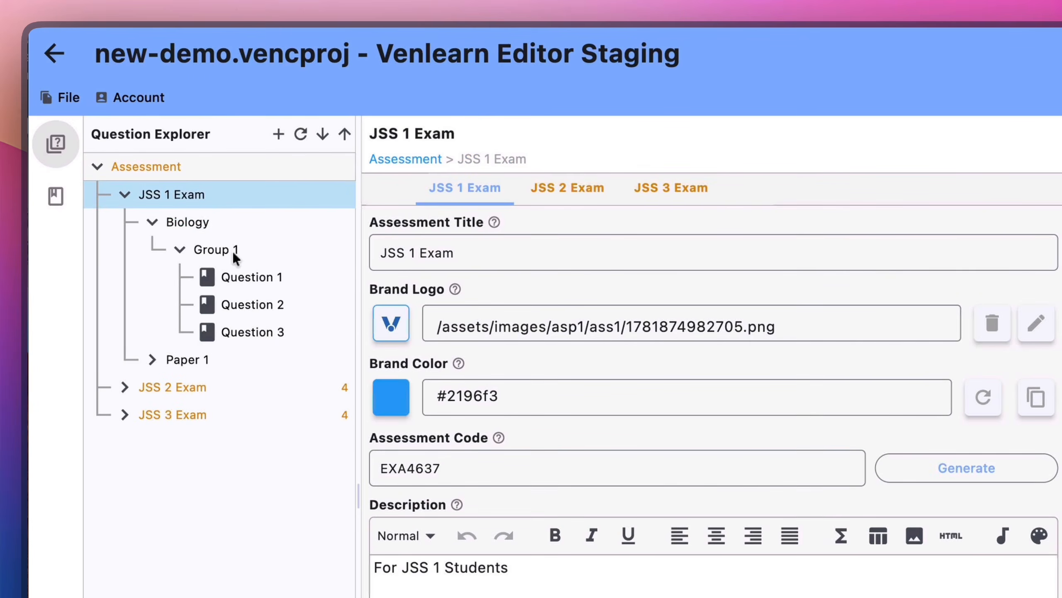
{"action": "left_click", "coordinate": [234, 254]}
{"action": "left_click", "coordinate": [247, 281]}
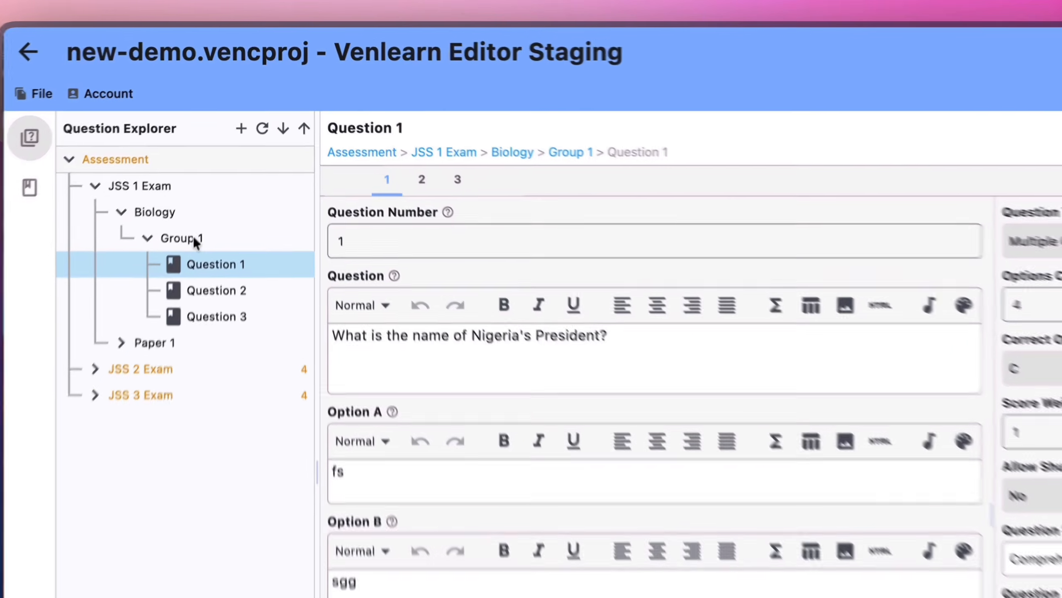
Add a new question group titled "Group 2" to the Biology paper of the JSS 1 Exam
{"action": "left_click", "coordinate": [225, 165]}
{"action": "right_click", "coordinate": [232, 223]}
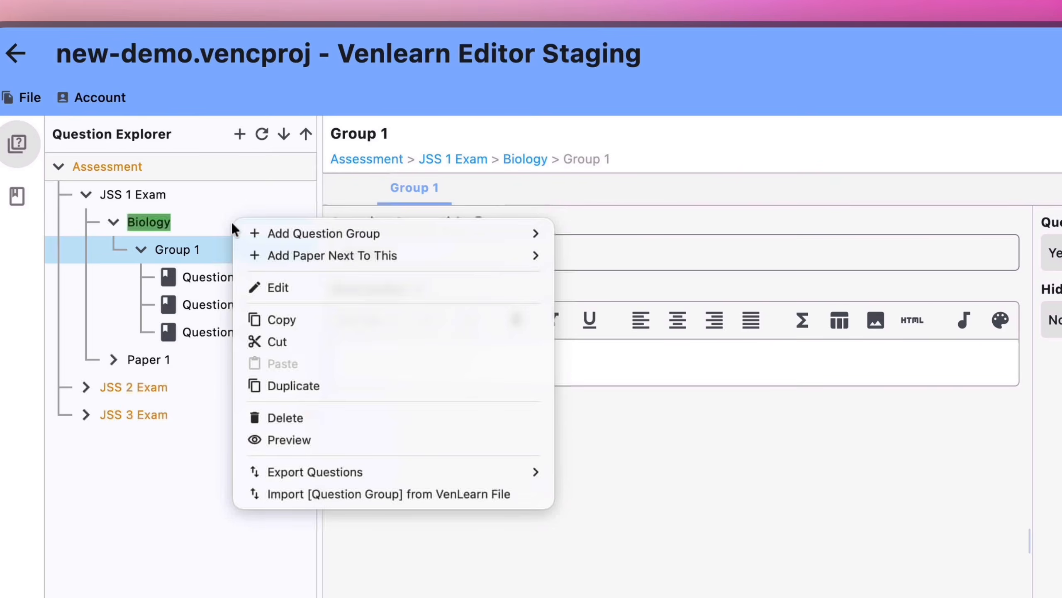
{"action": "mouse_move", "coordinate": [351, 236]}
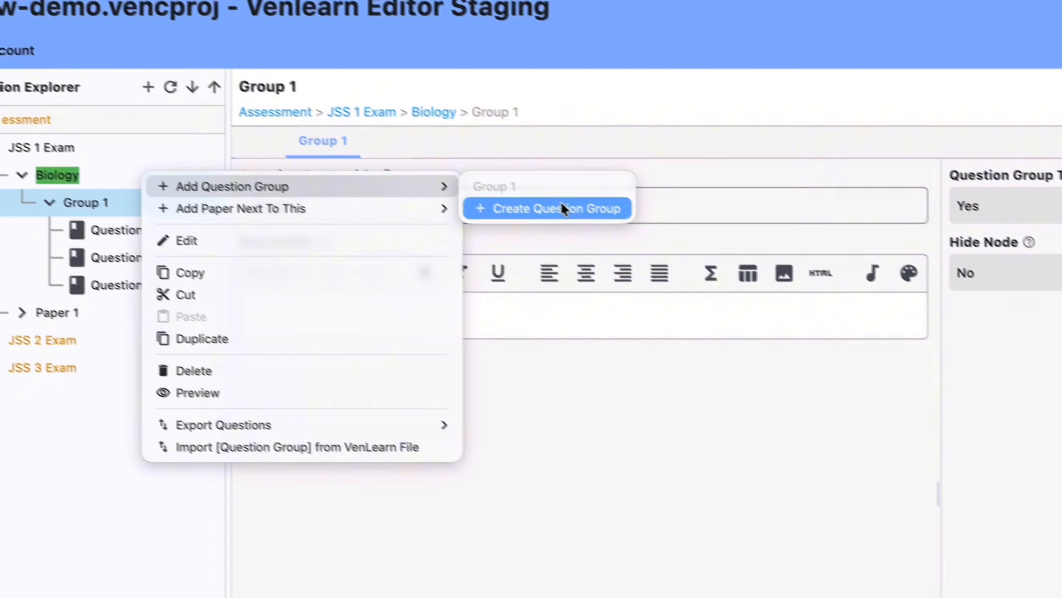
{"action": "left_click", "coordinate": [650, 255]}
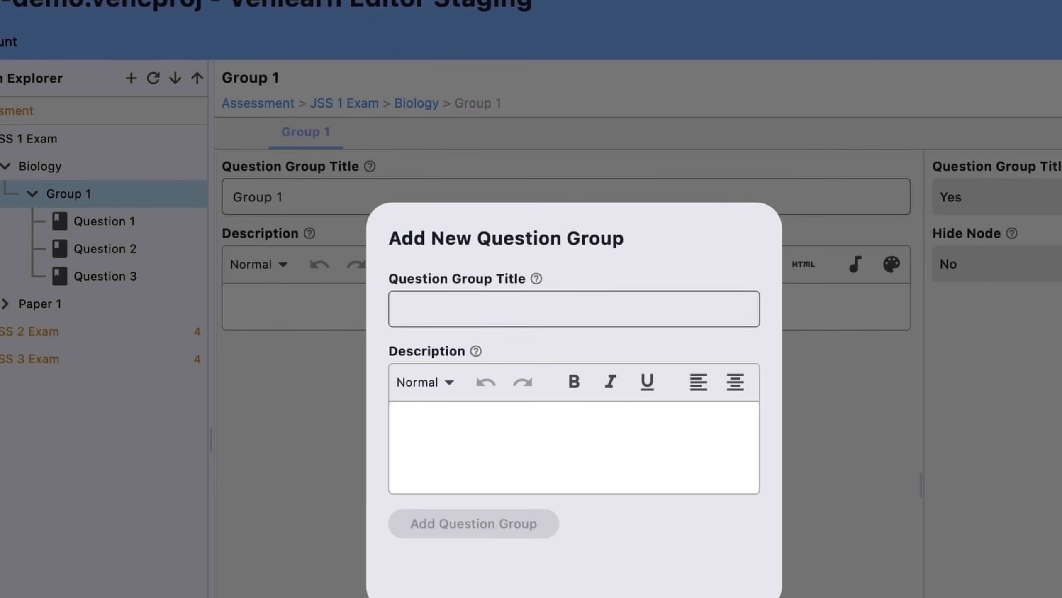
{"action": "left_click", "coordinate": [475, 293]}
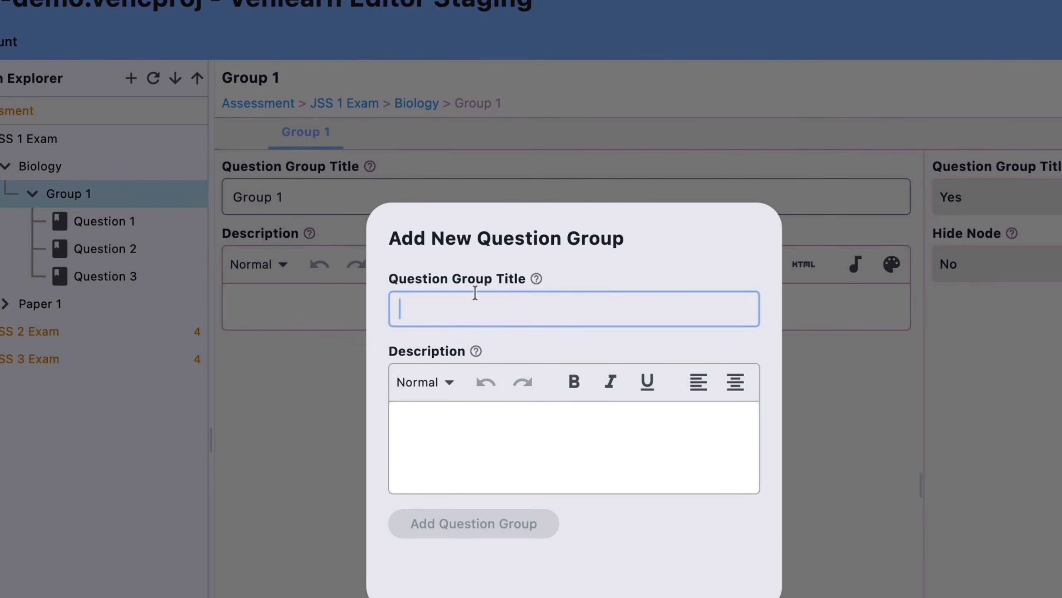
{"action": "type", "text": "Group"}
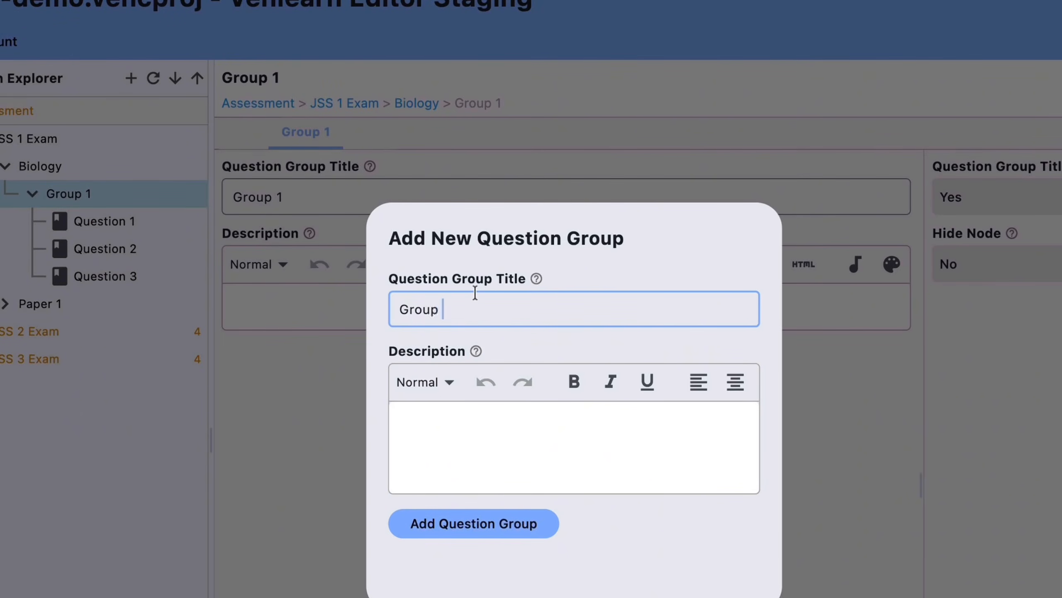
{"action": "type", "text": " 1"}
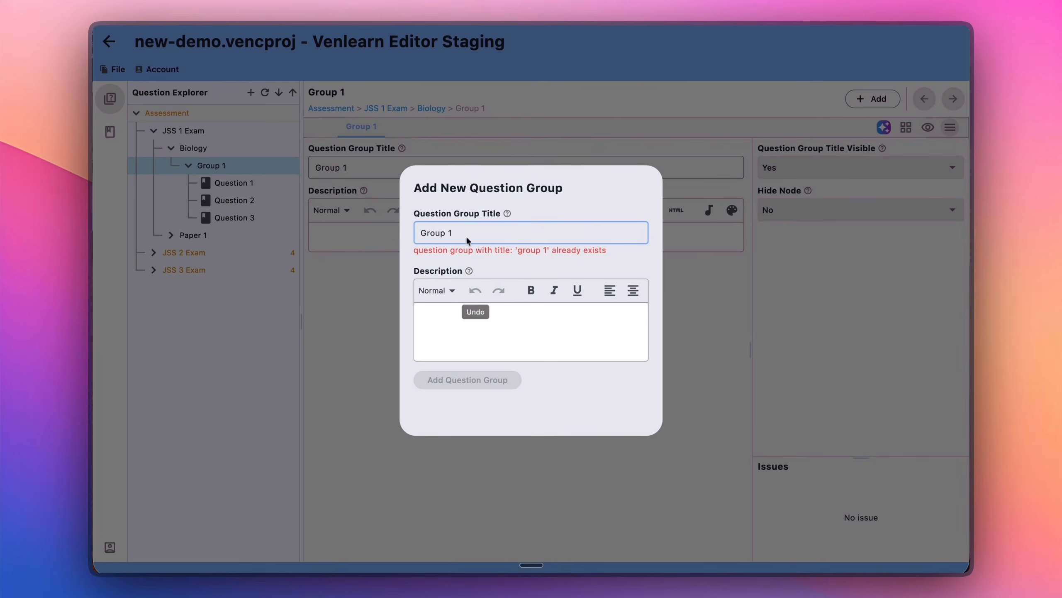
{"action": "key", "text": "BackSpace"}
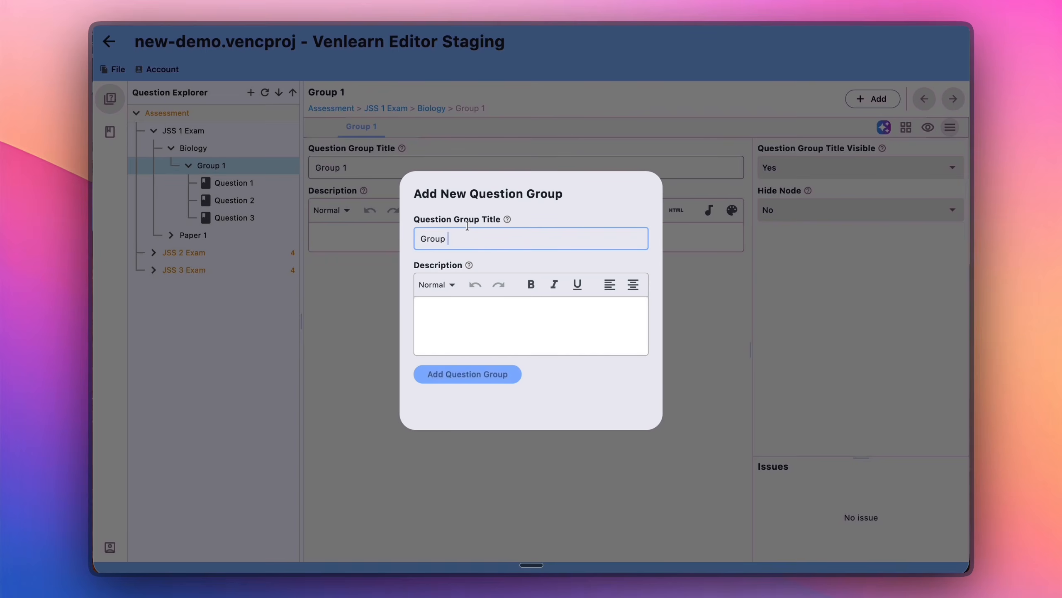
{"action": "type", "text": "2"}
{"action": "left_click", "coordinate": [468, 379]}
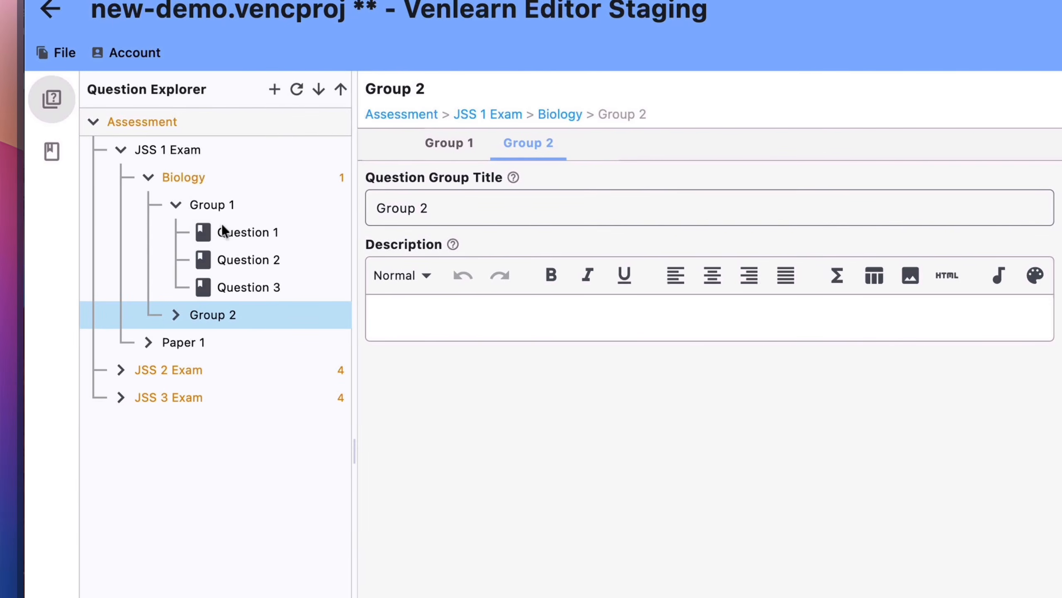
Set Question Group Title Visible to No for Group 1 of the Biology paper
{"action": "left_click", "coordinate": [256, 211]}
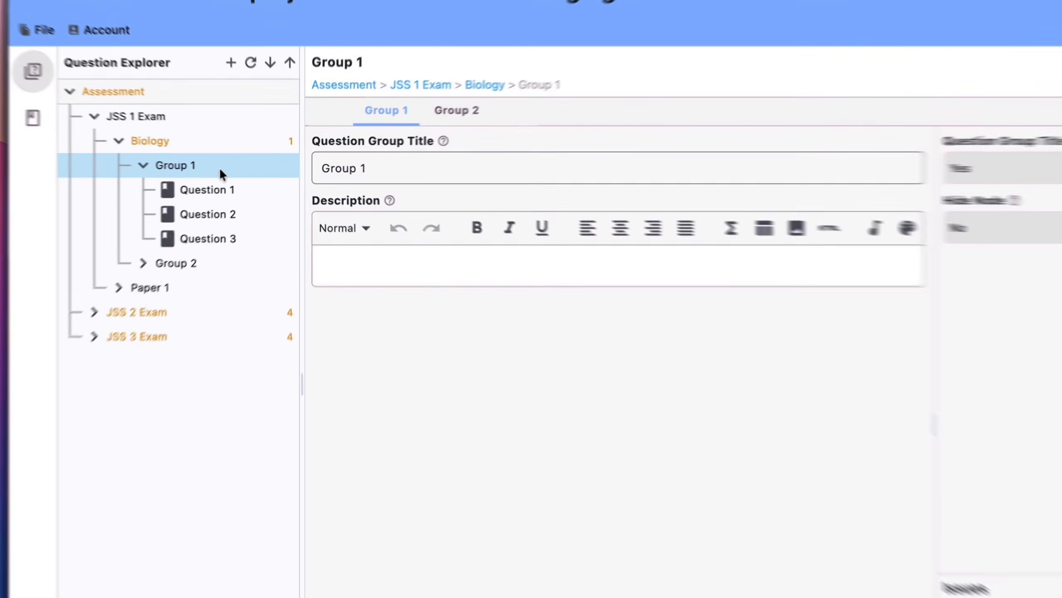
{"action": "right_click", "coordinate": [245, 168]}
{"action": "left_click", "coordinate": [735, 458]}
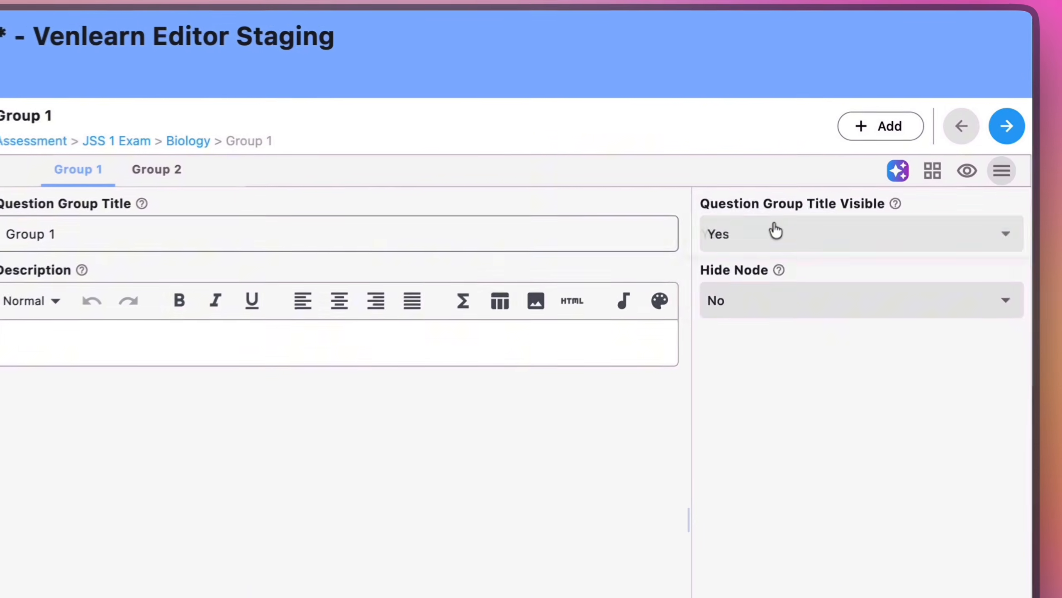
{"action": "left_click", "coordinate": [812, 166]}
{"action": "left_click", "coordinate": [762, 284]}
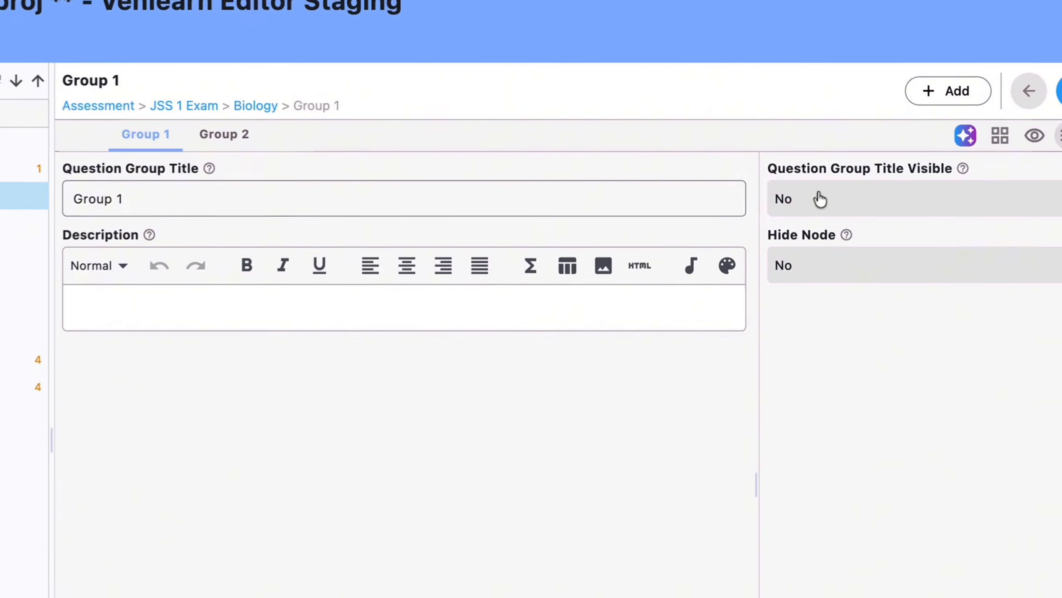
Set Question Group Title Visible back to Yes for Group 1
{"action": "left_click", "coordinate": [790, 167]}
{"action": "left_click", "coordinate": [811, 163]}
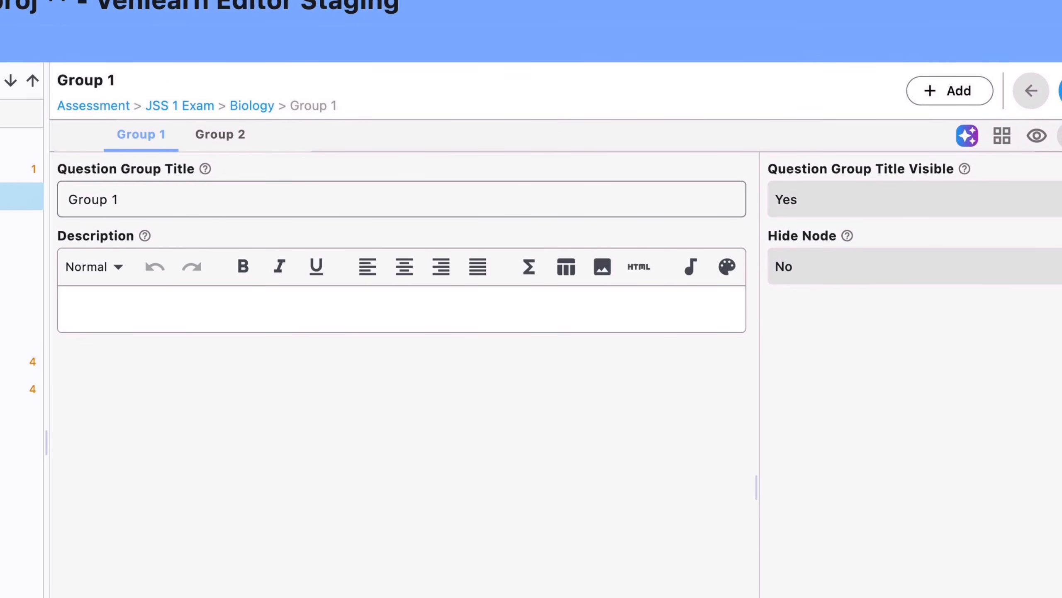
{"action": "left_click", "coordinate": [811, 208]}
{"action": "left_click", "coordinate": [830, 241]}
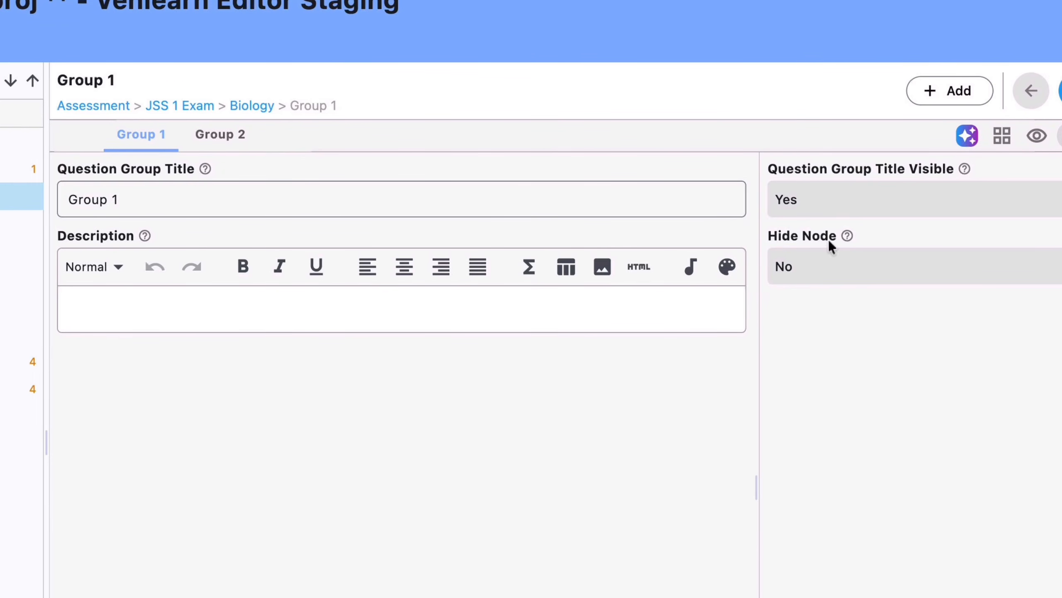
{"action": "left_click", "coordinate": [820, 274]}
{"action": "left_click", "coordinate": [794, 366]}
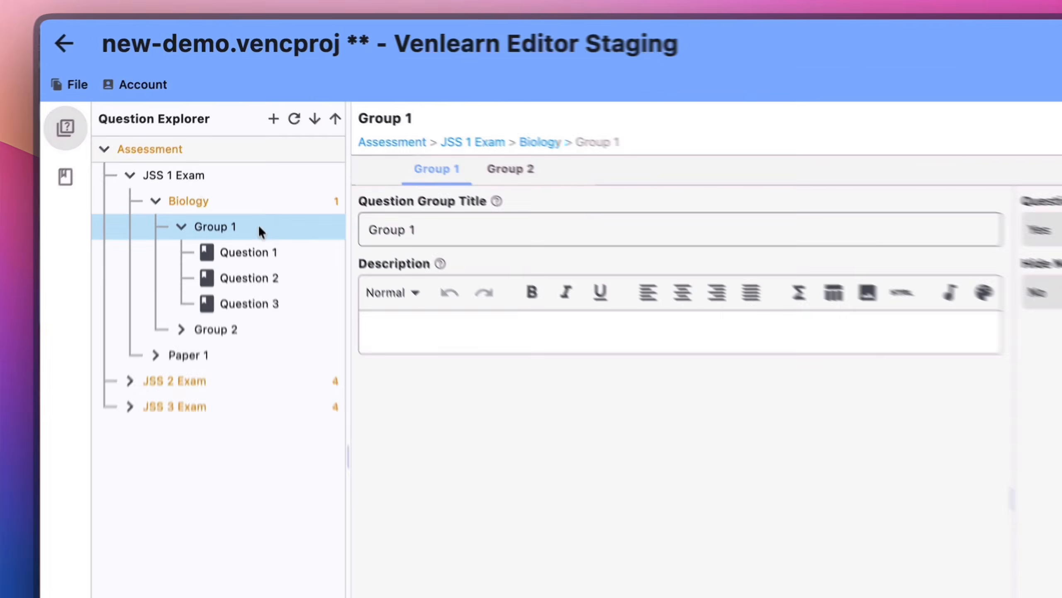
{"action": "right_click", "coordinate": [242, 166]}
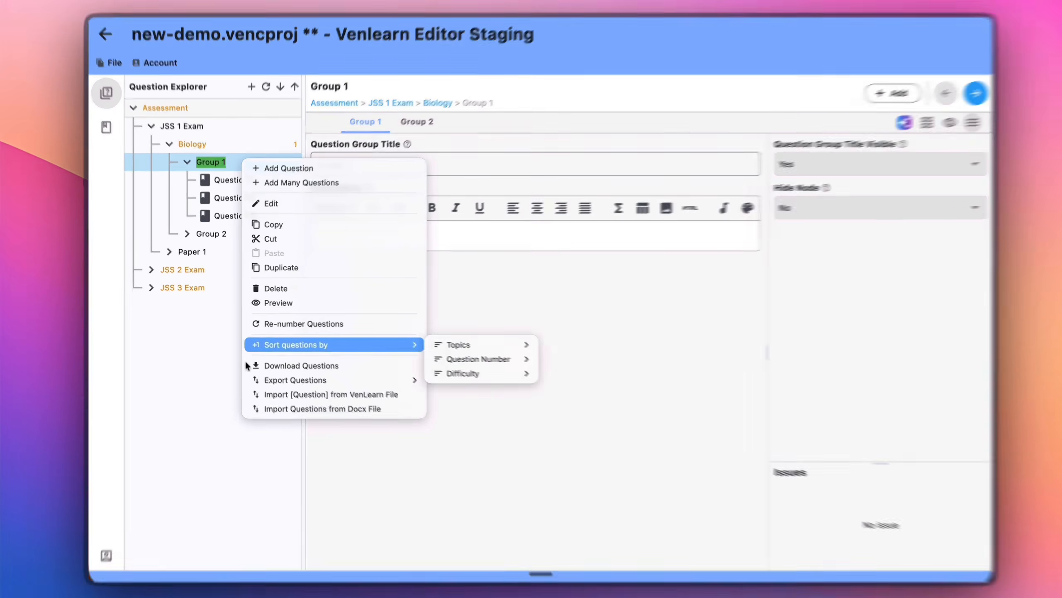
{"action": "left_click", "coordinate": [208, 354]}
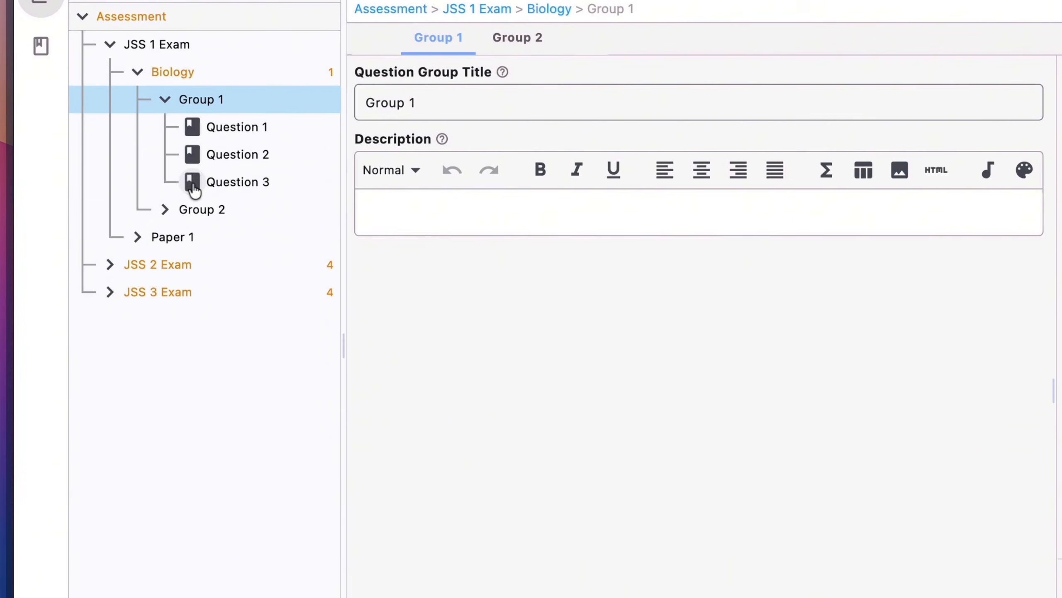
Expand Group 2 in the Biology paper and add a single question to it
{"action": "left_click", "coordinate": [165, 210]}
{"action": "right_click", "coordinate": [216, 212]}
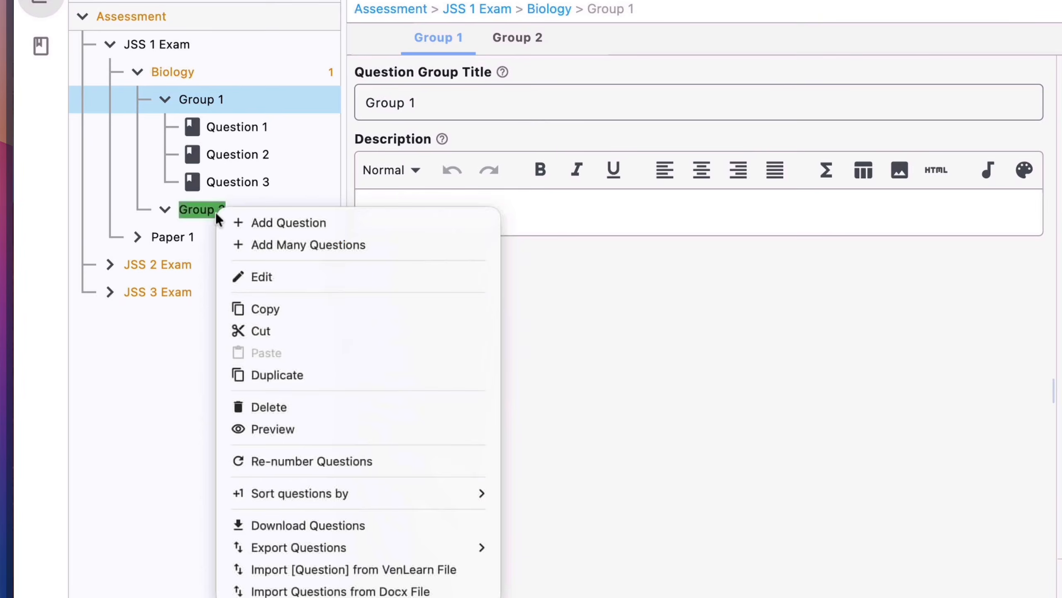
{"action": "left_click", "coordinate": [270, 227]}
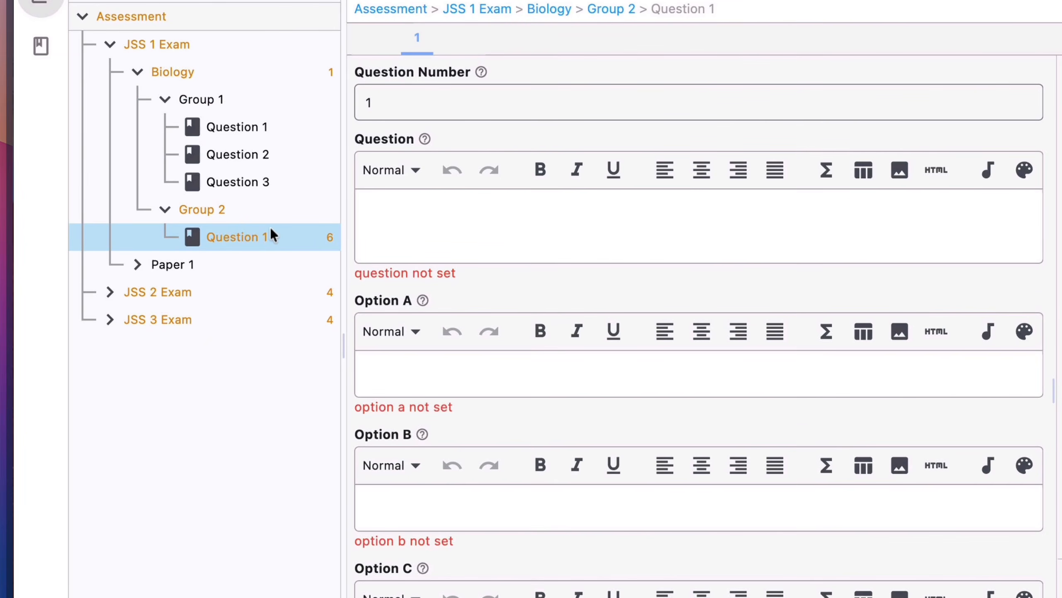
Add 2 more questions to Group 2 in one batch
{"action": "right_click", "coordinate": [241, 209]}
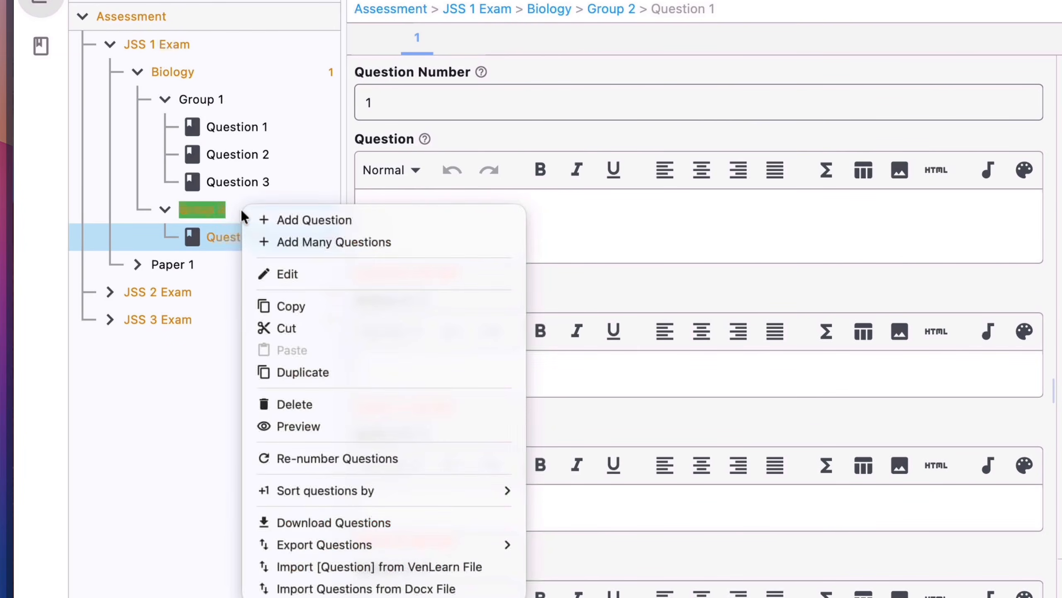
{"action": "left_click", "coordinate": [357, 234]}
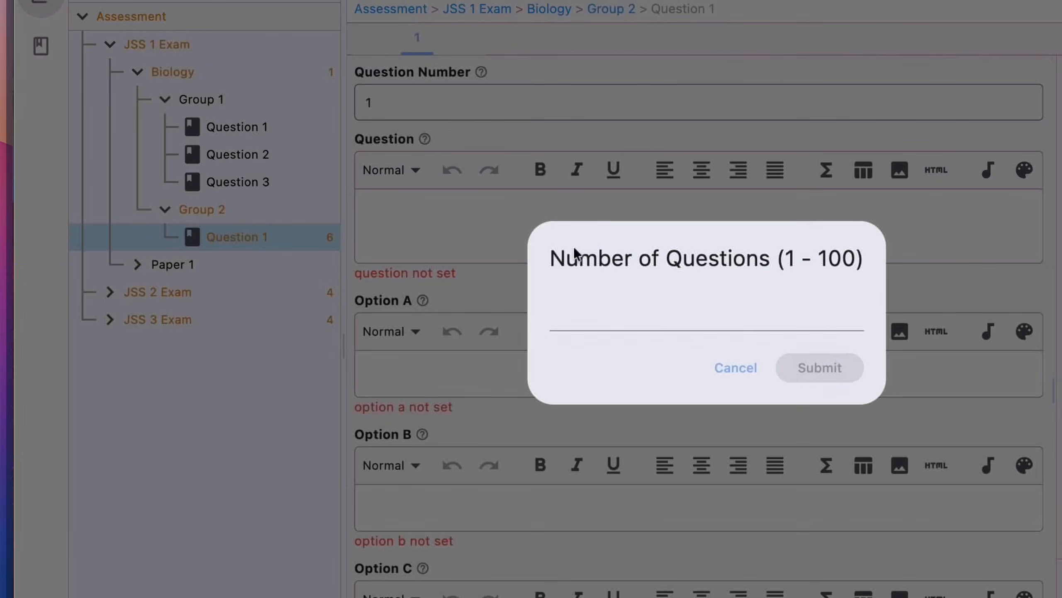
{"action": "type", "text": "2"}
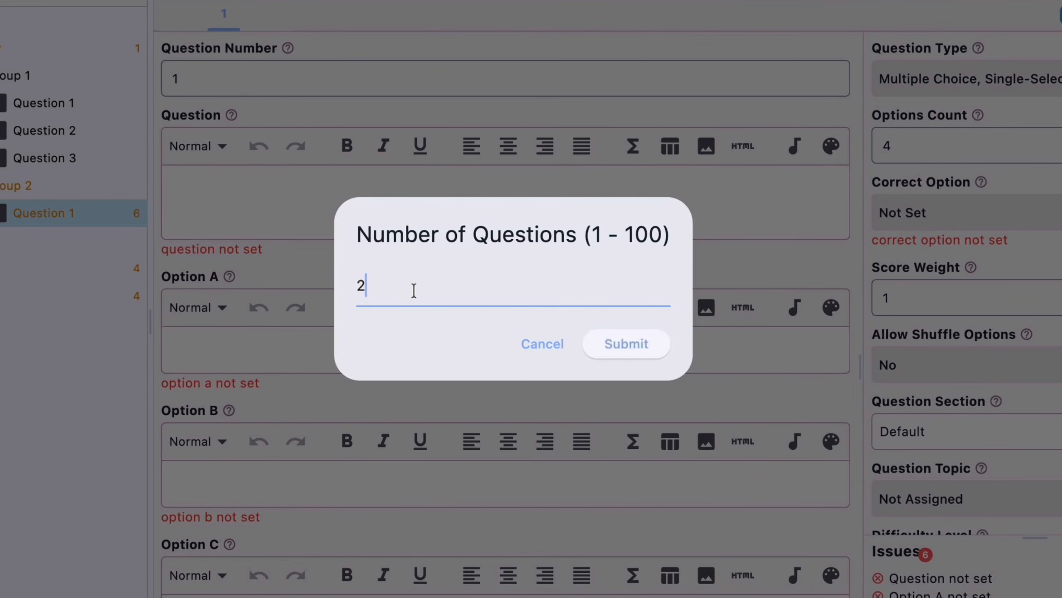
{"action": "left_click", "coordinate": [636, 344]}
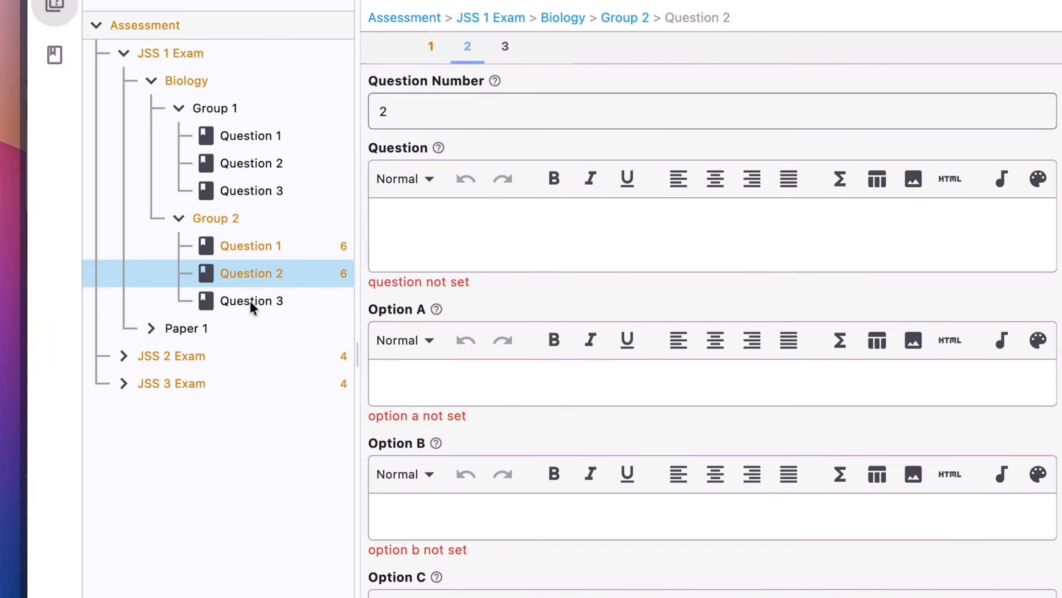
View Question 3 and Question 1 in Group 2
{"action": "left_click", "coordinate": [250, 300]}
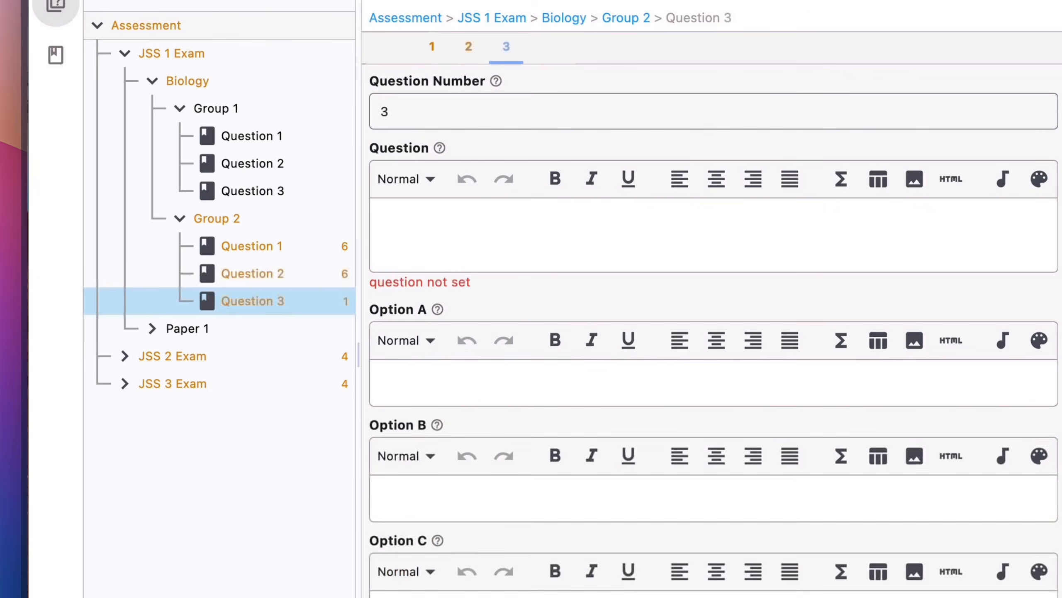
{"action": "left_click", "coordinate": [256, 241]}
{"action": "right_click", "coordinate": [263, 216]}
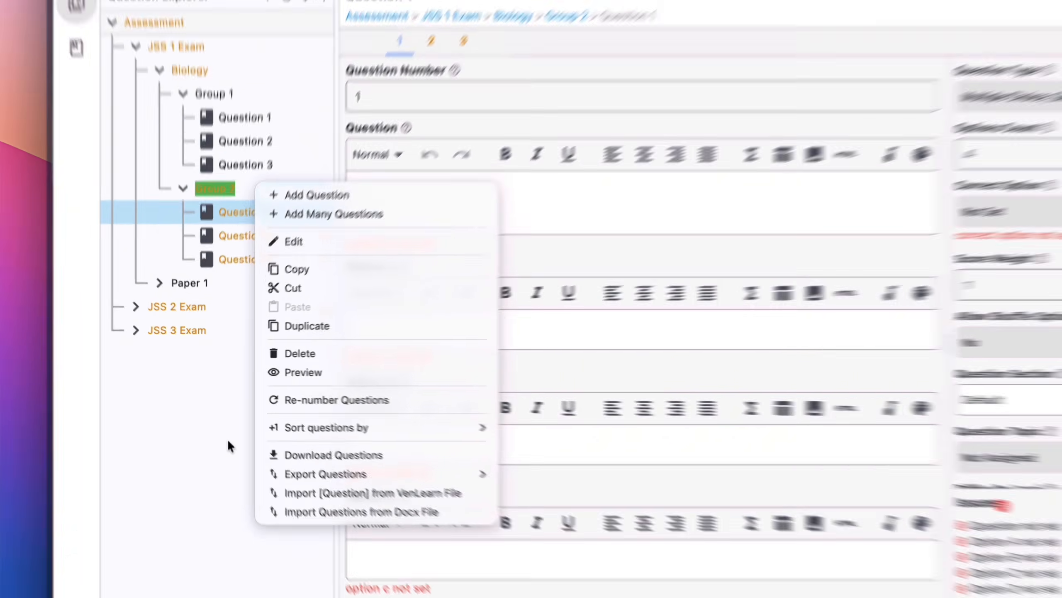
{"action": "left_click", "coordinate": [222, 420]}
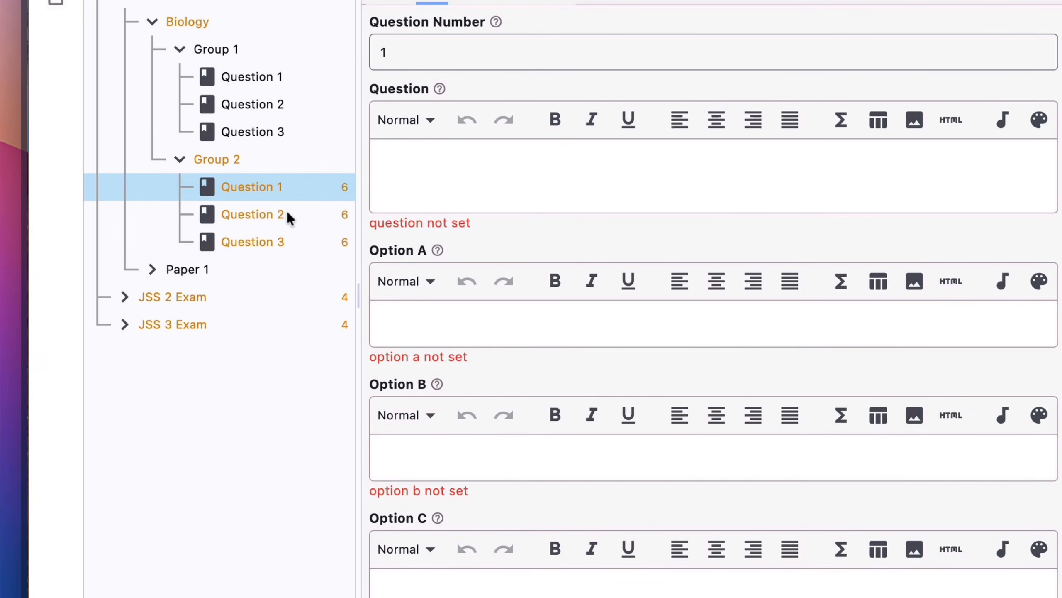
Move Question 3 above Question 2 in Group 2 and check the question numbers of both
{"action": "left_click_drag", "start_coordinate": [264, 239], "coordinate": [263, 206]}
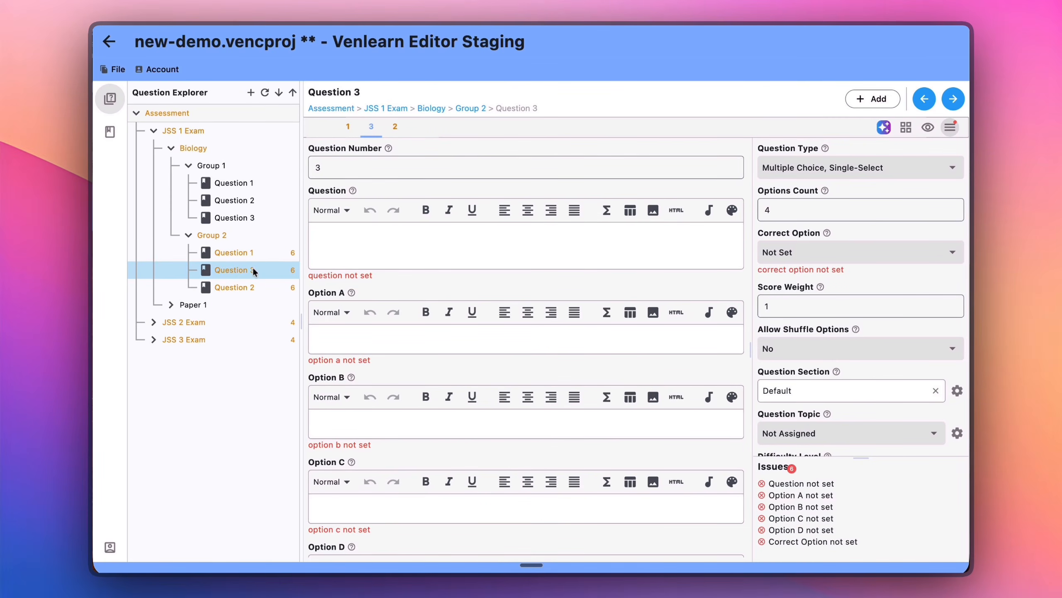
{"action": "double_click", "coordinate": [311, 167]}
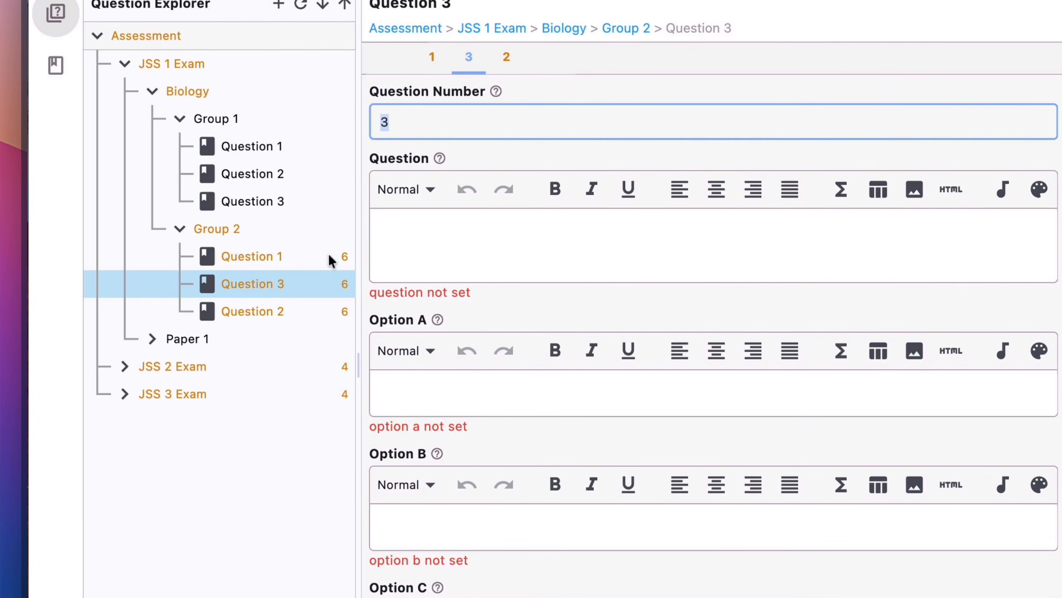
{"action": "left_click", "coordinate": [295, 311]}
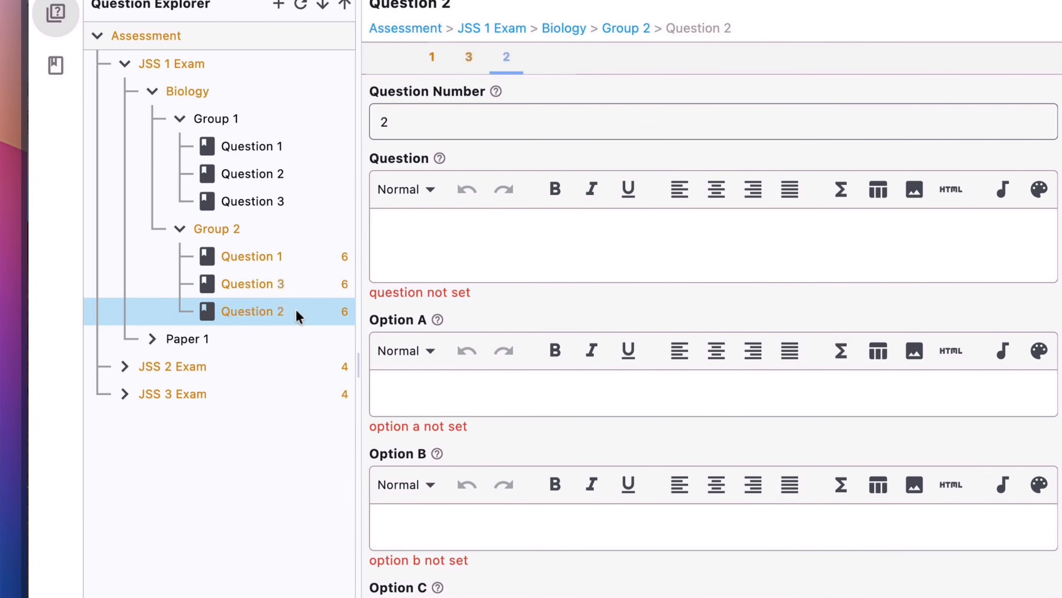
Re-number the questions in Group 2 to follow their new order
{"action": "left_click", "coordinate": [291, 282]}
{"action": "right_click", "coordinate": [252, 226]}
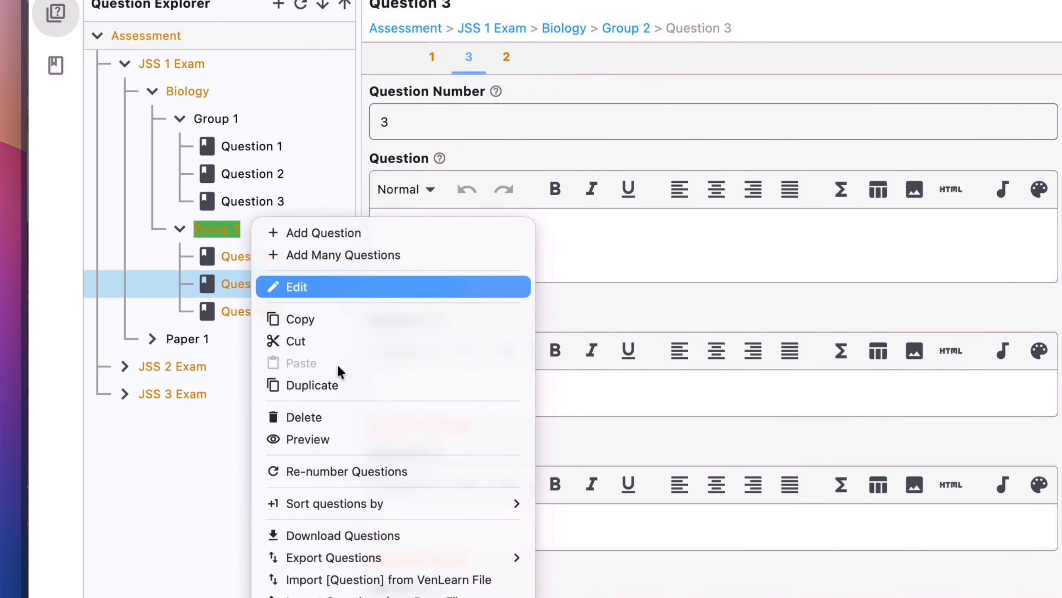
{"action": "left_click", "coordinate": [343, 471]}
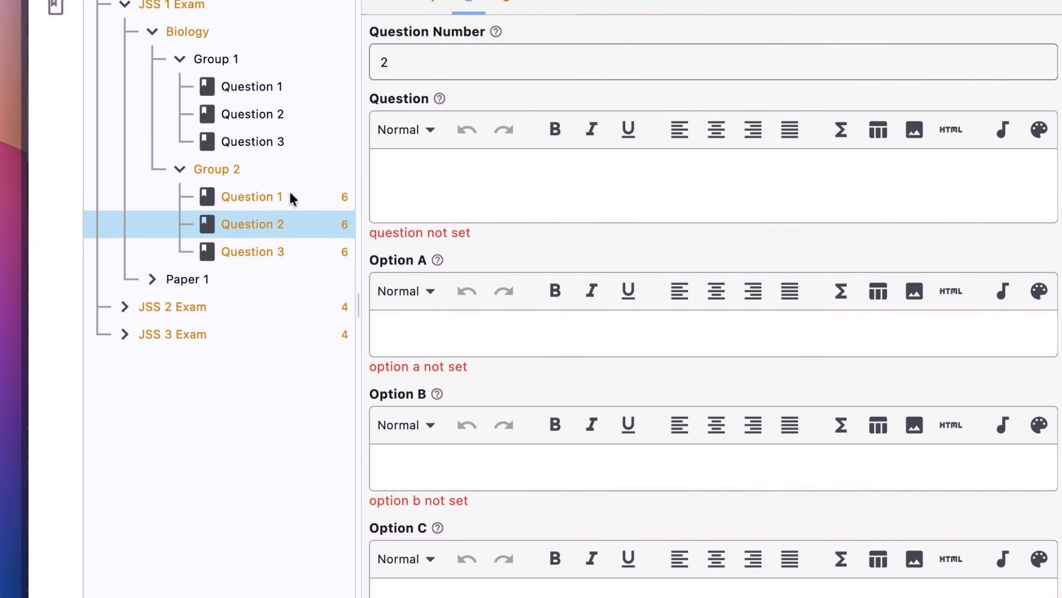
Review the question sorting options for Group 2 and the difficulty levels available for Question 2
{"action": "right_click", "coordinate": [241, 167]}
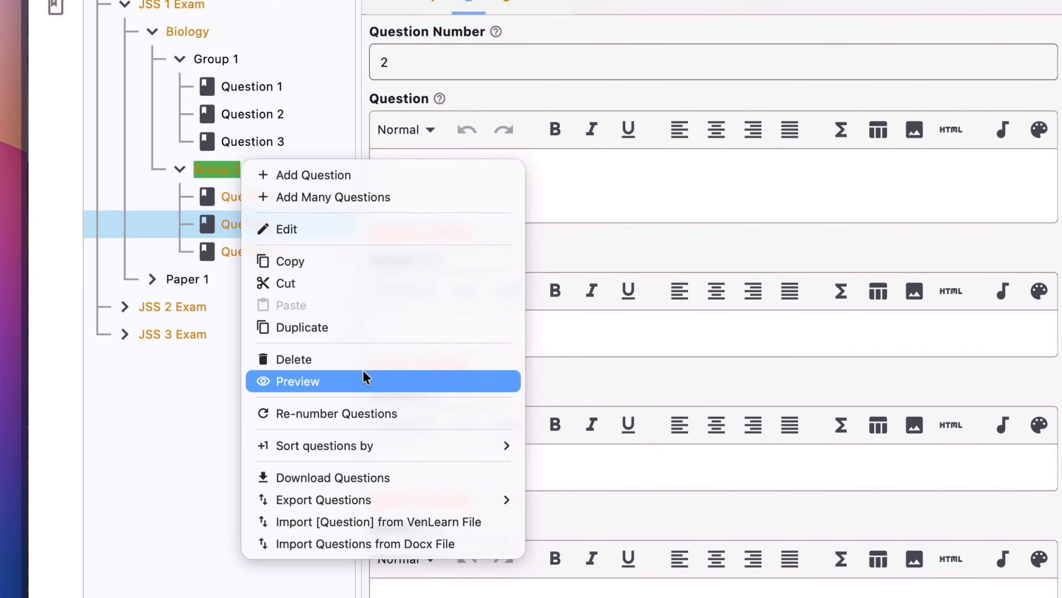
{"action": "mouse_move", "coordinate": [359, 447]}
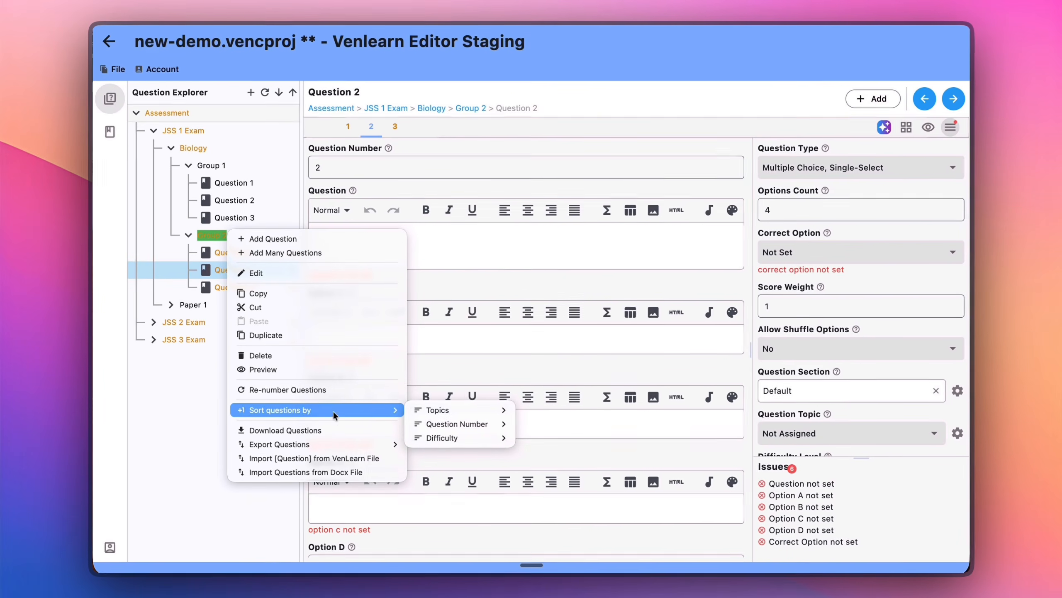
{"action": "mouse_move", "coordinate": [433, 411]}
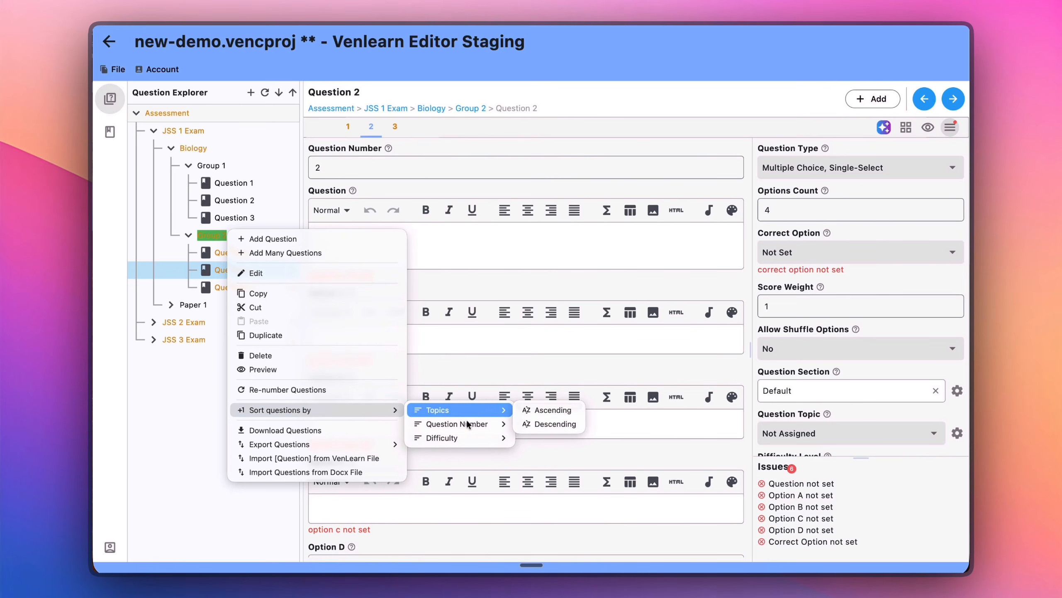
{"action": "mouse_move", "coordinate": [463, 424]}
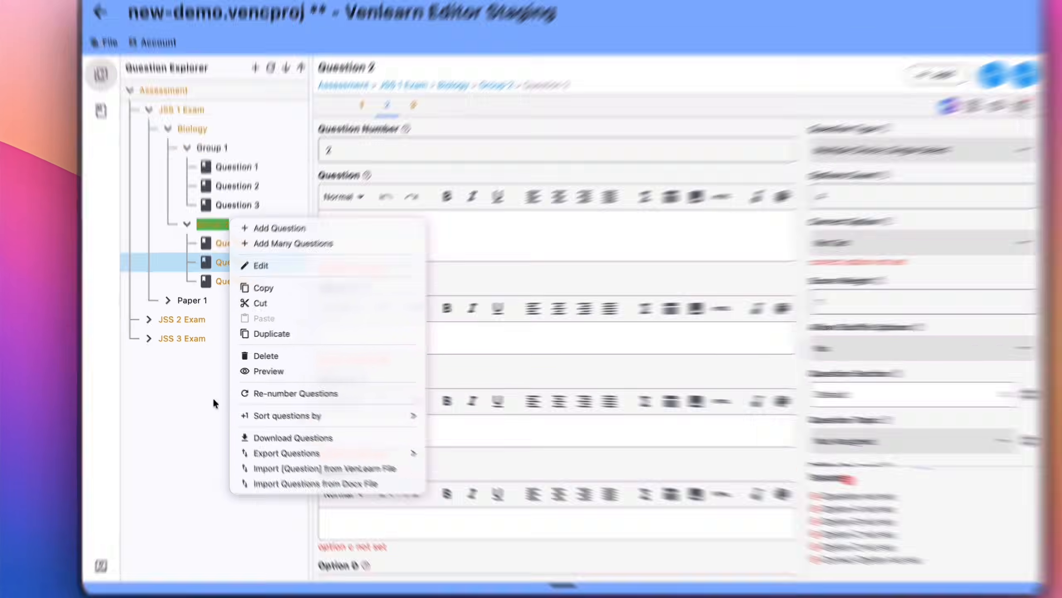
{"action": "left_click", "coordinate": [178, 403]}
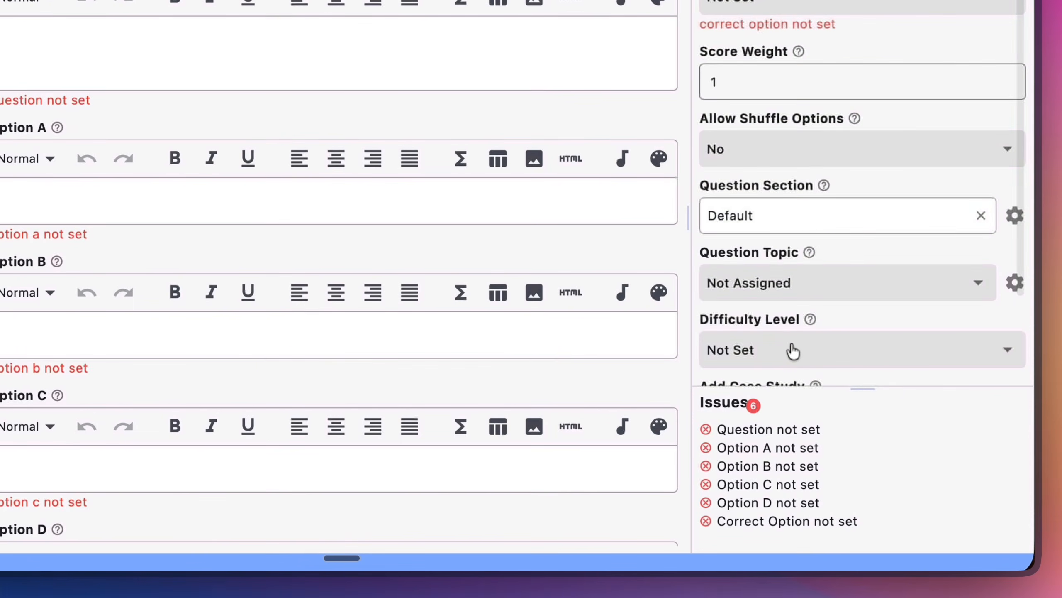
{"action": "left_click", "coordinate": [761, 350]}
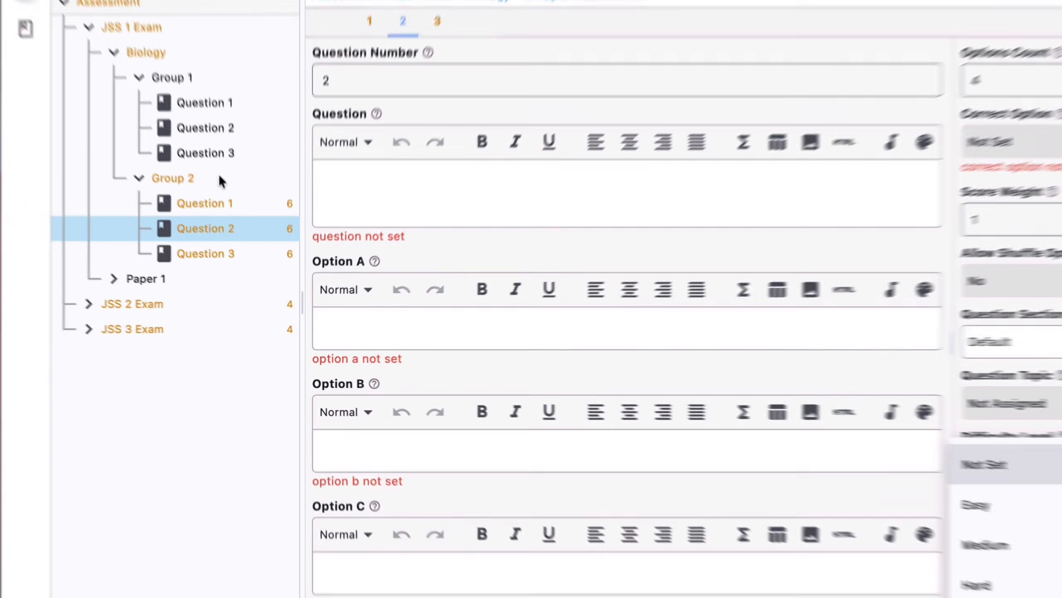
{"action": "left_click", "coordinate": [245, 237]}
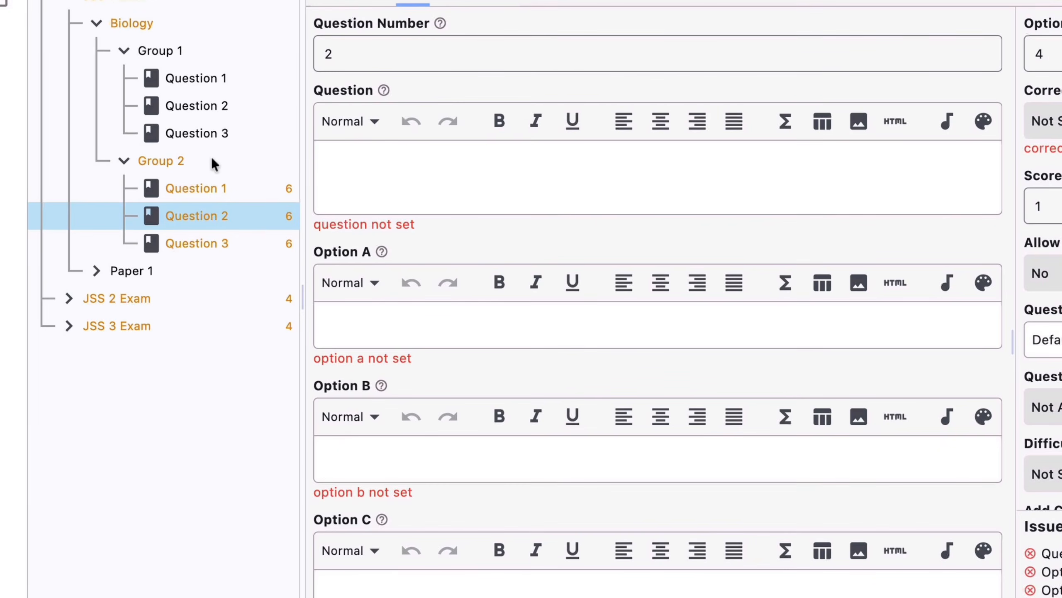
Sort the questions in Group 2 by difficulty, in decreasingly difficult order
{"action": "right_click", "coordinate": [245, 236]}
{"action": "mouse_move", "coordinate": [357, 438]}
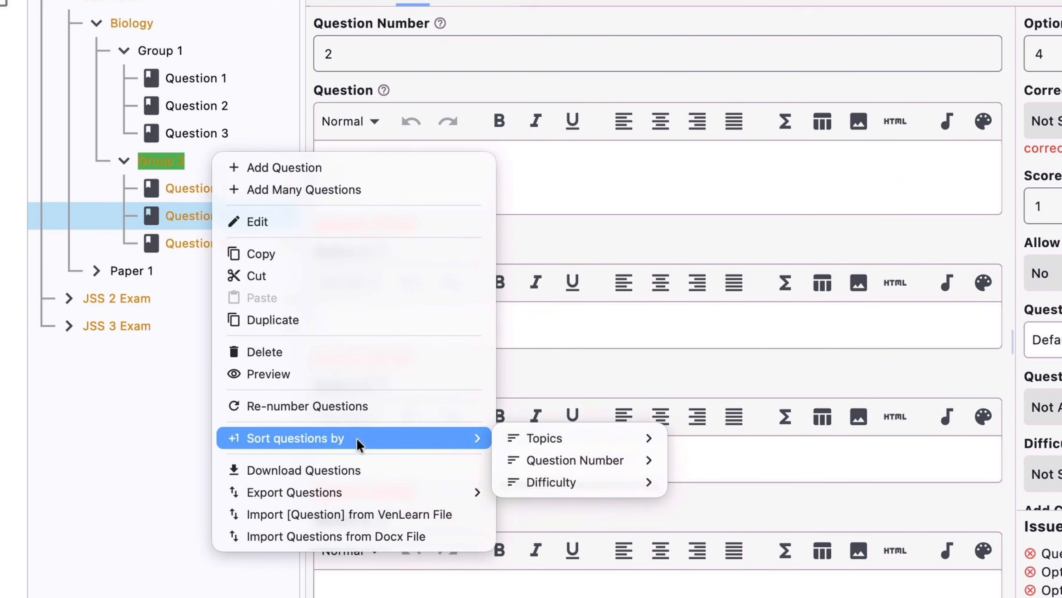
{"action": "mouse_move", "coordinate": [620, 482]}
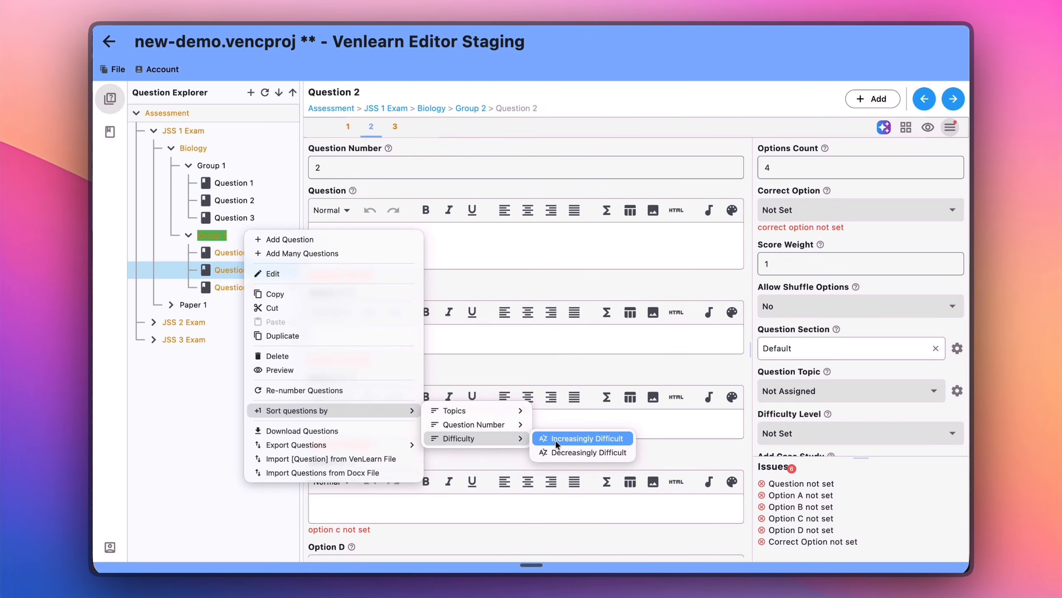
{"action": "left_click", "coordinate": [556, 452]}
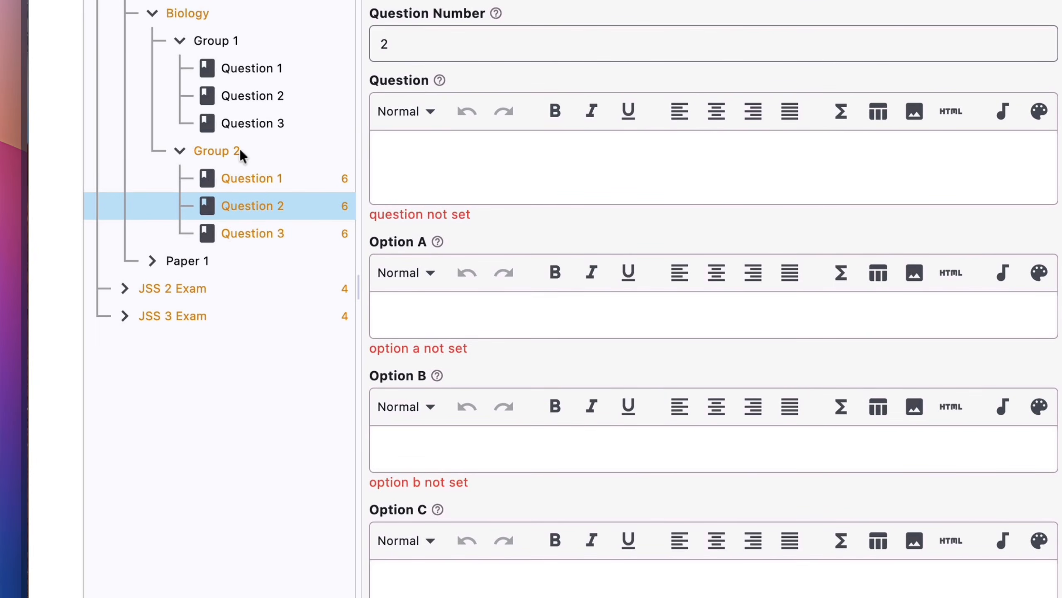
Open Group 2 and review its options for downloading, exporting and importing questions
{"action": "right_click", "coordinate": [240, 149]}
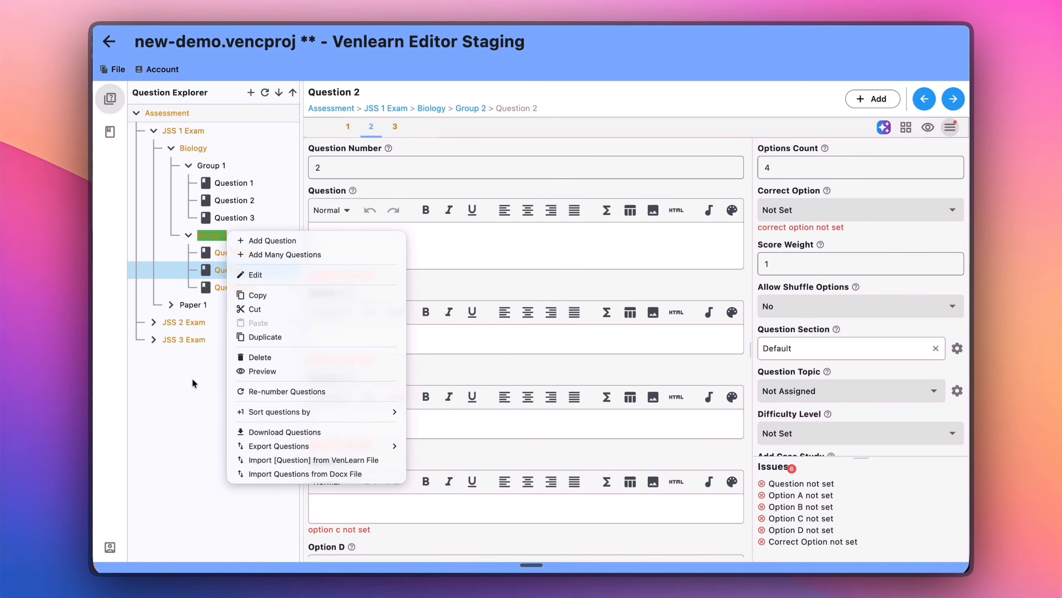
{"action": "mouse_move", "coordinate": [275, 445]}
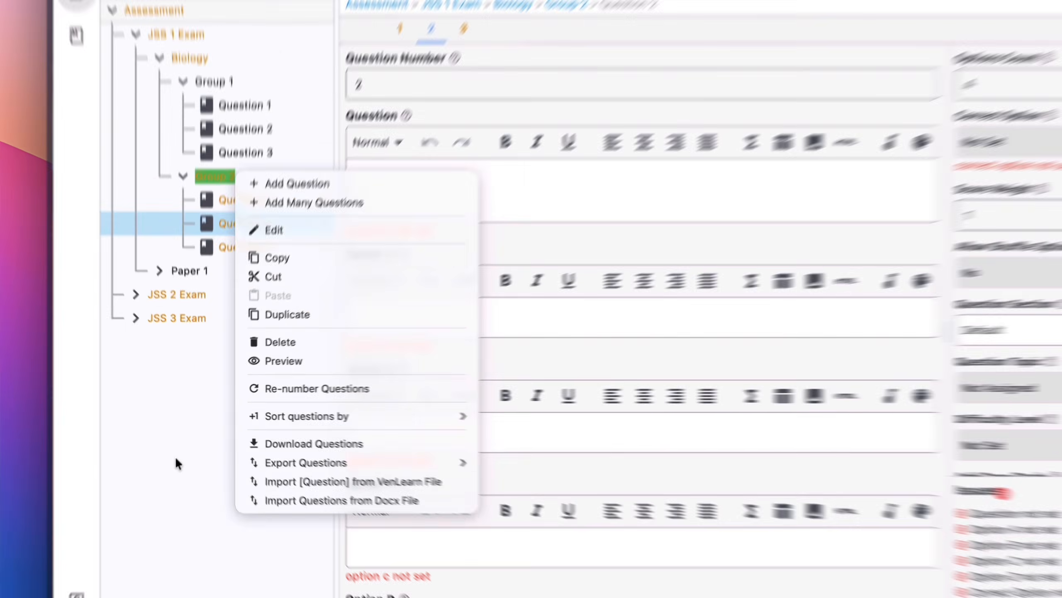
{"action": "left_click", "coordinate": [183, 441]}
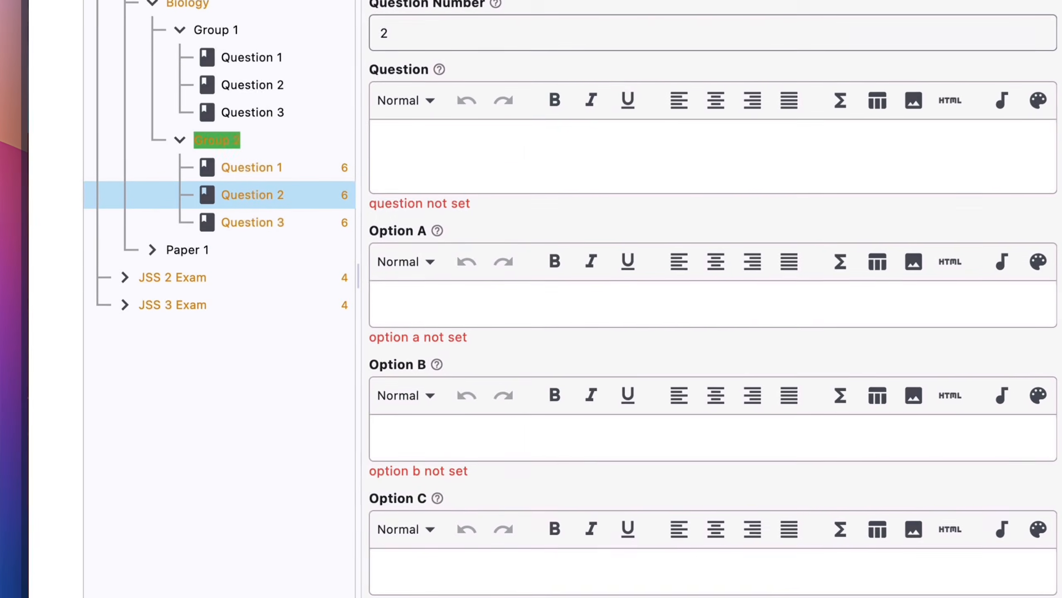
{"action": "left_click", "coordinate": [277, 182]}
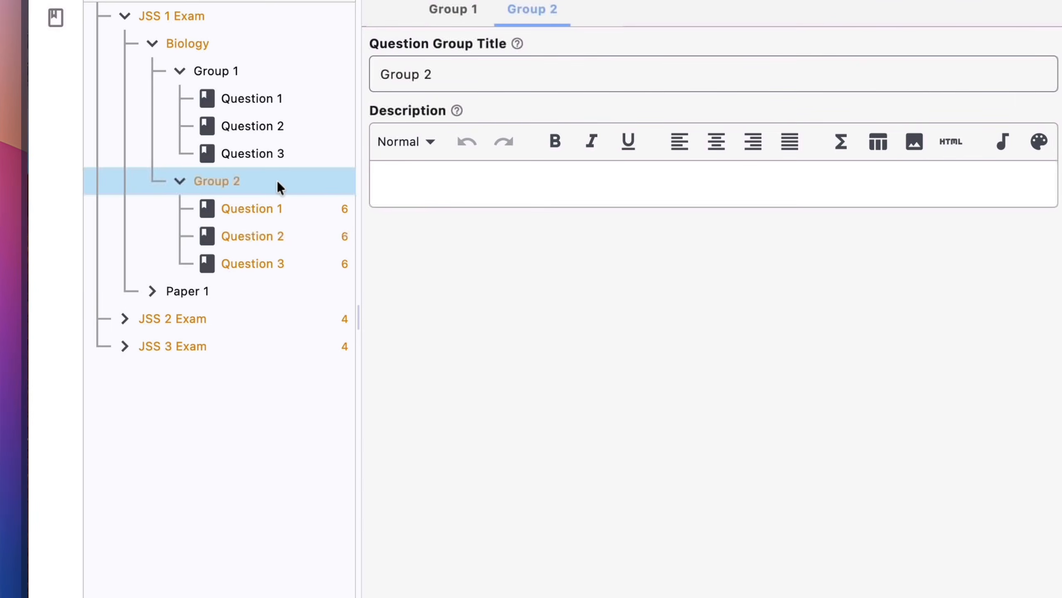
{"action": "right_click", "coordinate": [277, 182]}
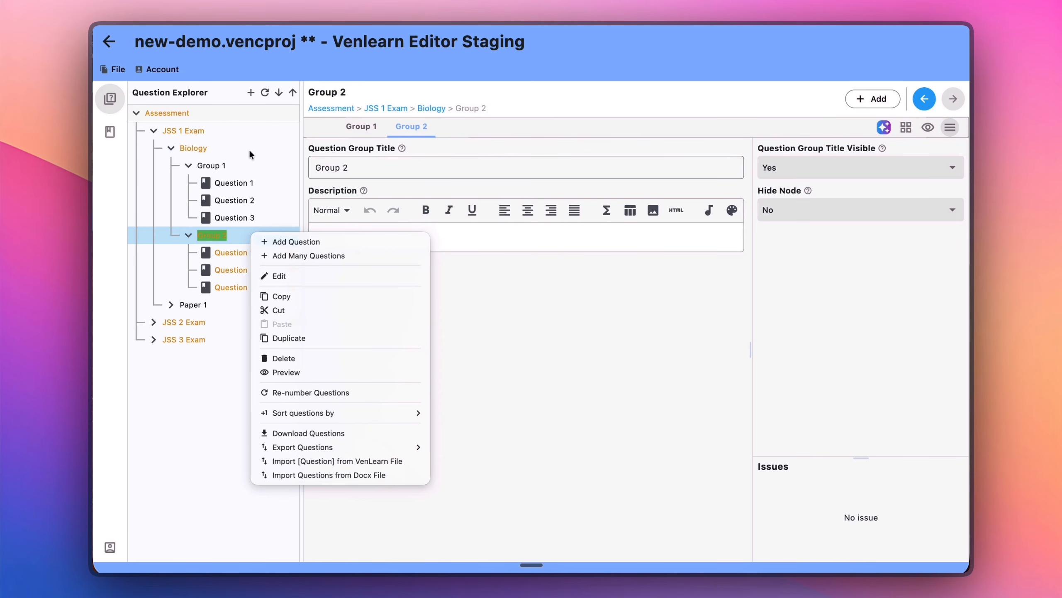
{"action": "left_click", "coordinate": [219, 444]}
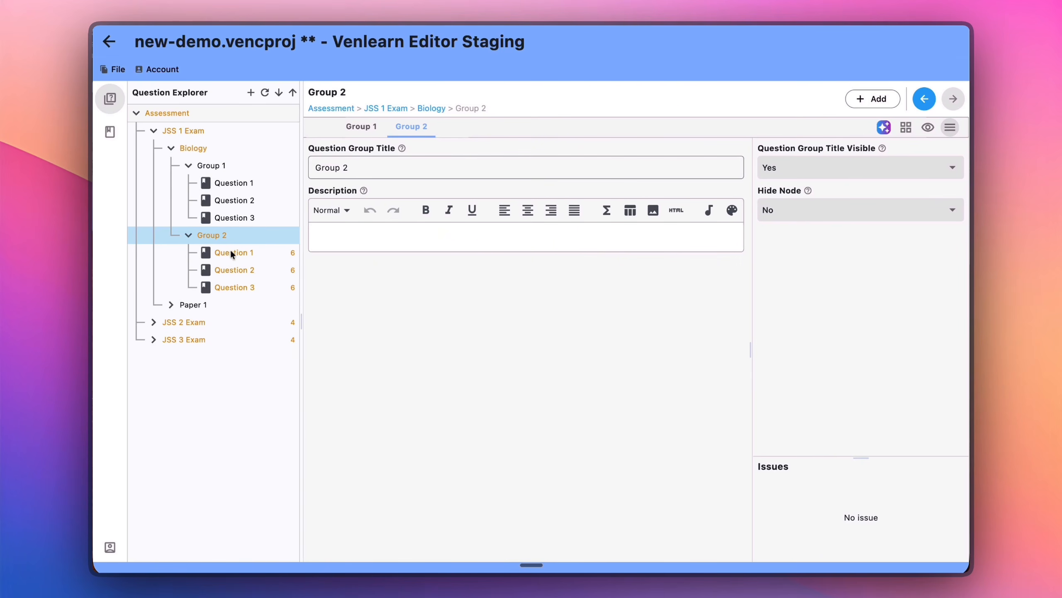
{"action": "right_click", "coordinate": [231, 233]}
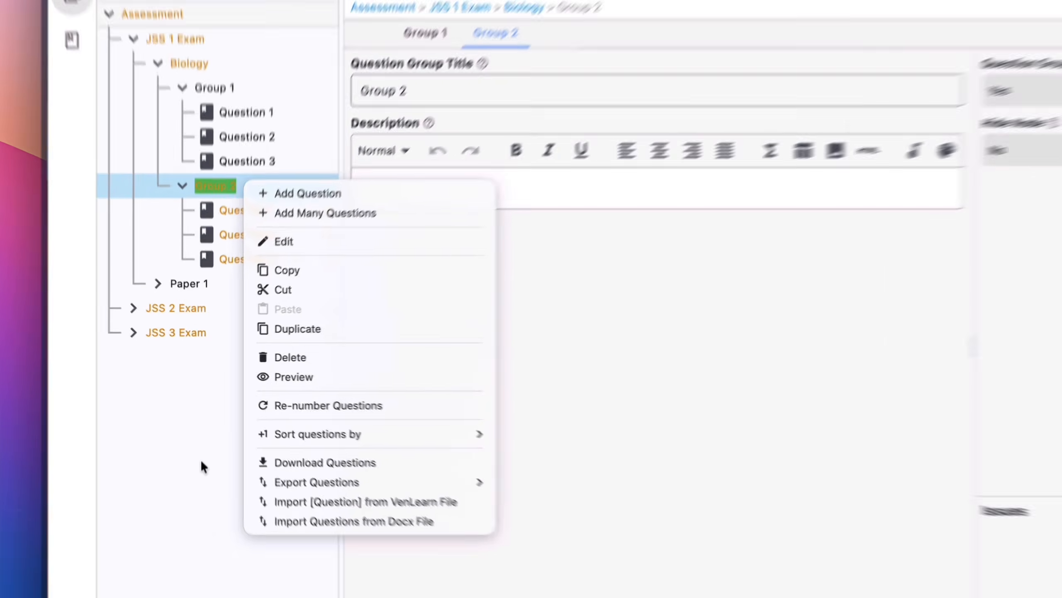
{"action": "left_click", "coordinate": [203, 423]}
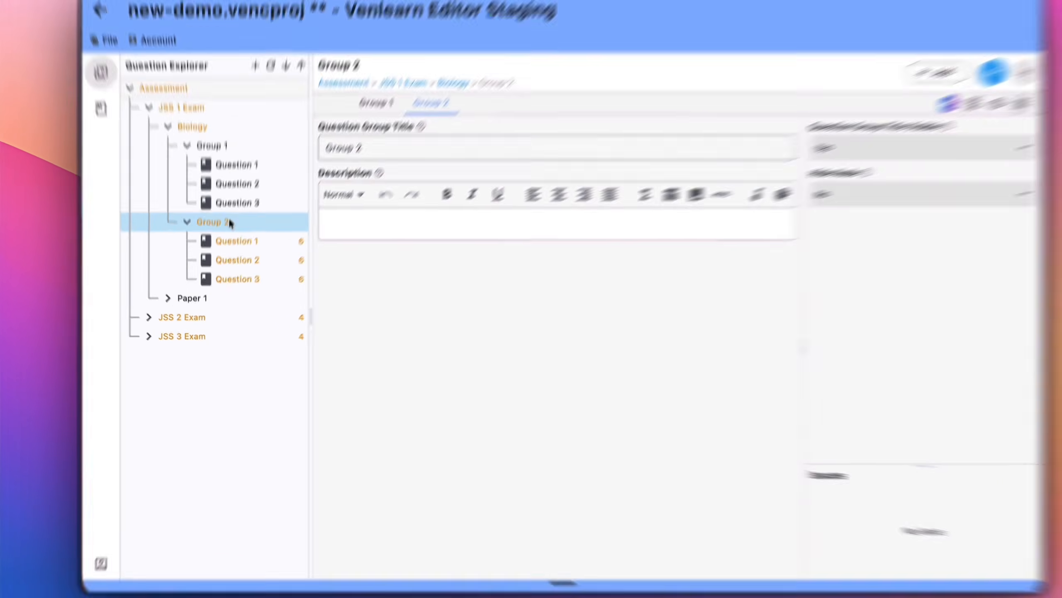
Start importing questions from a Docx file into Group 2, browse the recent folders, and cancel the import
{"action": "right_click", "coordinate": [227, 235]}
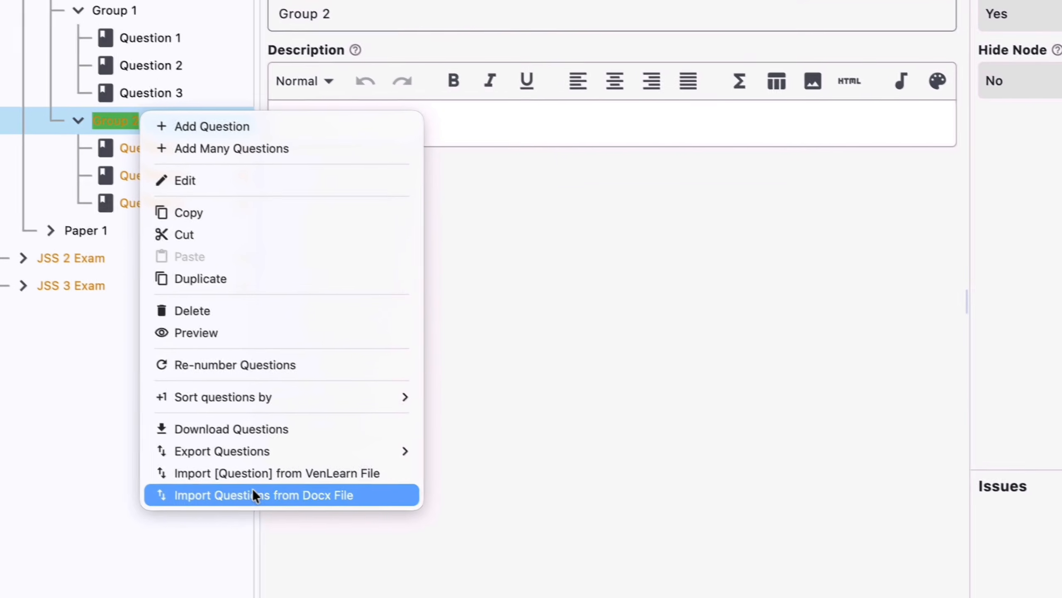
{"action": "left_click", "coordinate": [357, 529]}
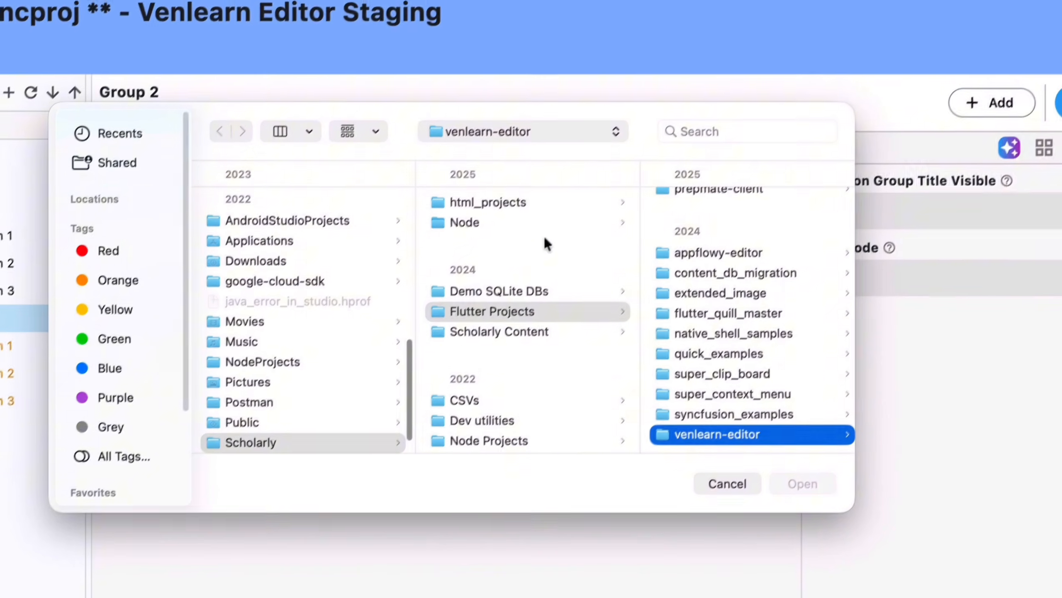
{"action": "left_click", "coordinate": [513, 139]}
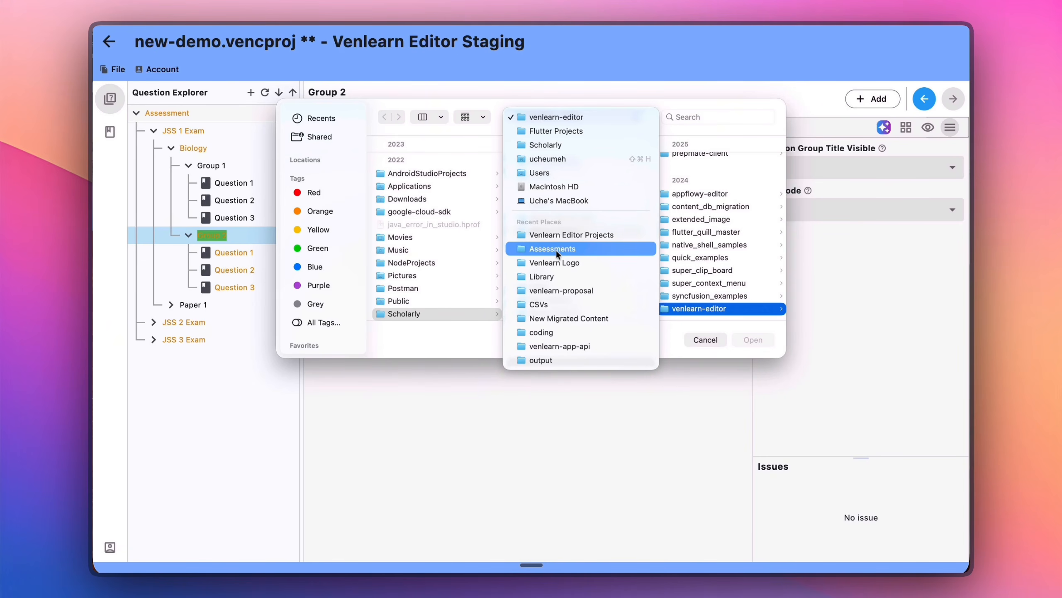
{"action": "left_click", "coordinate": [572, 391]}
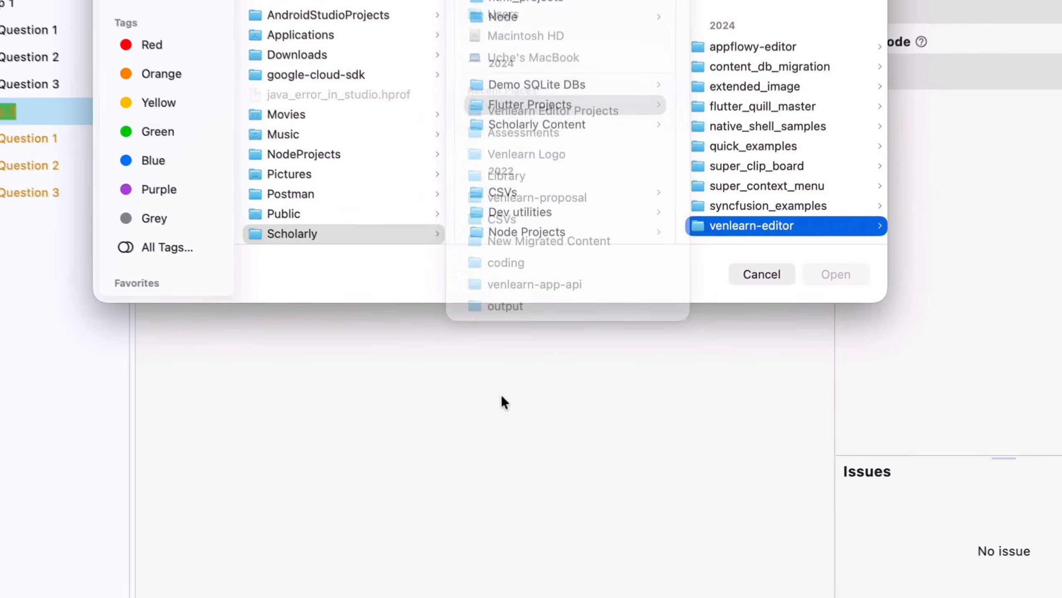
{"action": "left_click", "coordinate": [705, 340]}
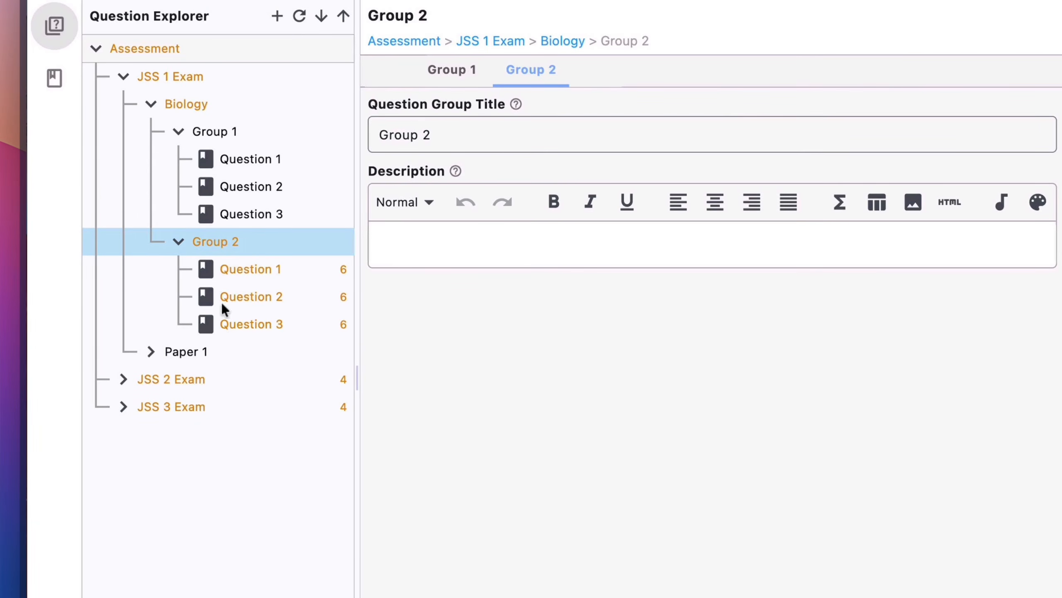
{"action": "right_click", "coordinate": [238, 239]}
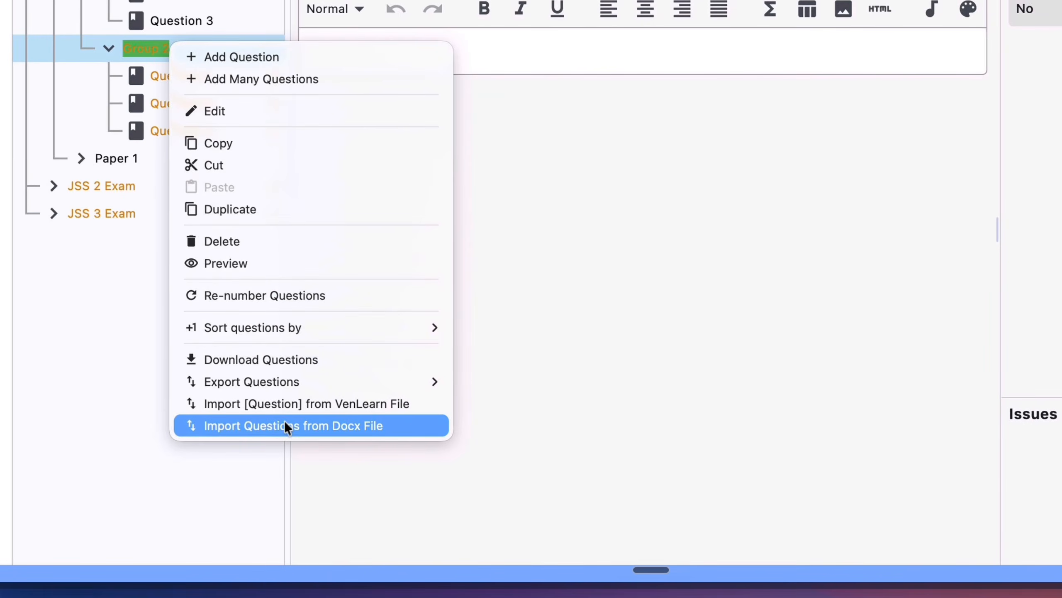
{"action": "left_click", "coordinate": [719, 236]}
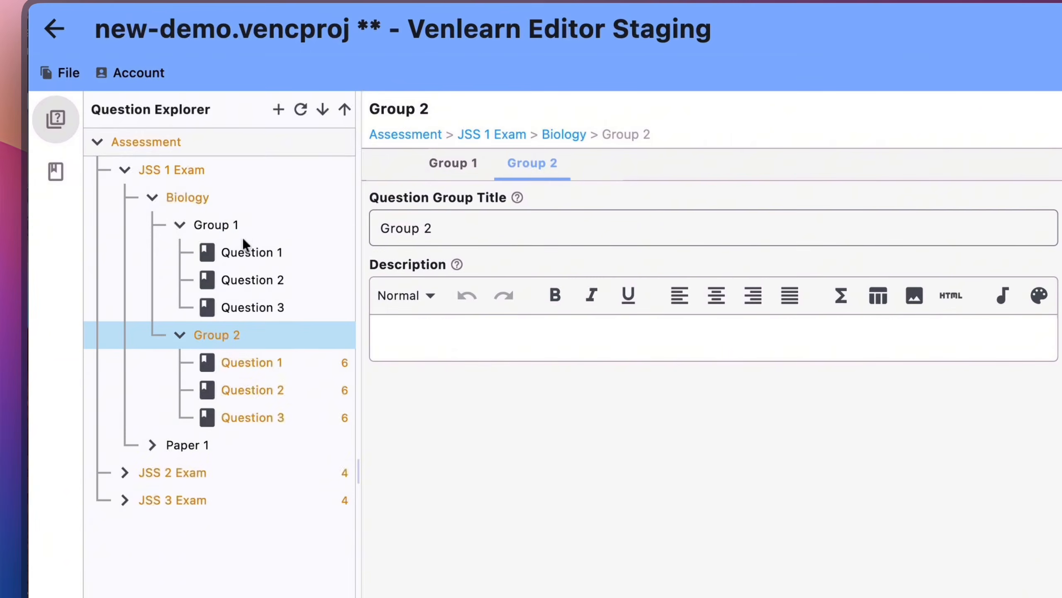
Open Question 1 in Group 1 and set its question number to "a"
{"action": "left_click", "coordinate": [238, 250]}
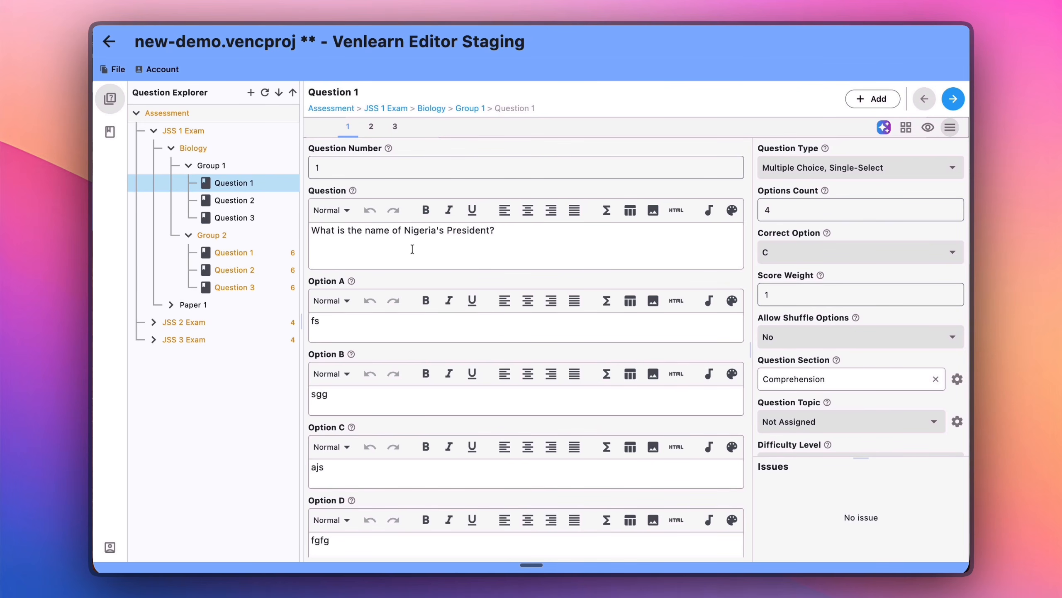
{"action": "left_click_drag", "start_coordinate": [388, 215], "coordinate": [352, 210]}
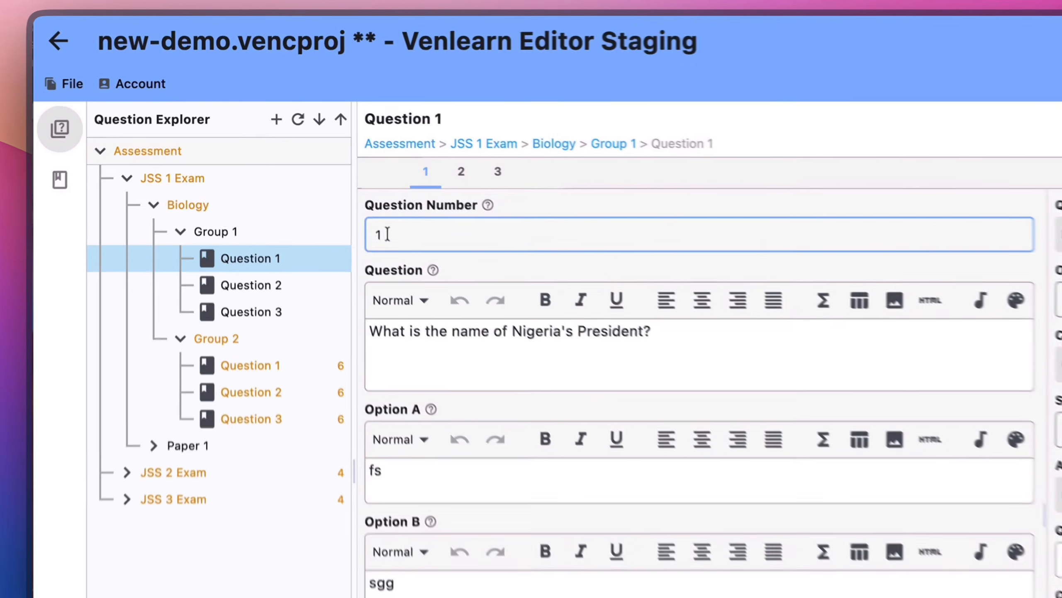
{"action": "left_click_drag", "start_coordinate": [323, 168], "coordinate": [300, 167]}
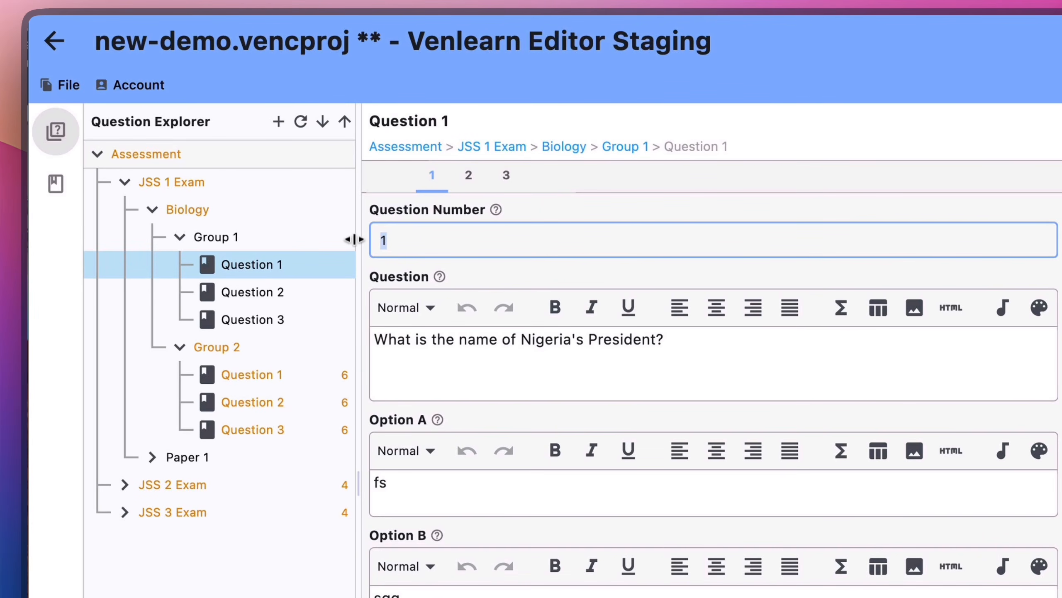
{"action": "type", "text": "a"}
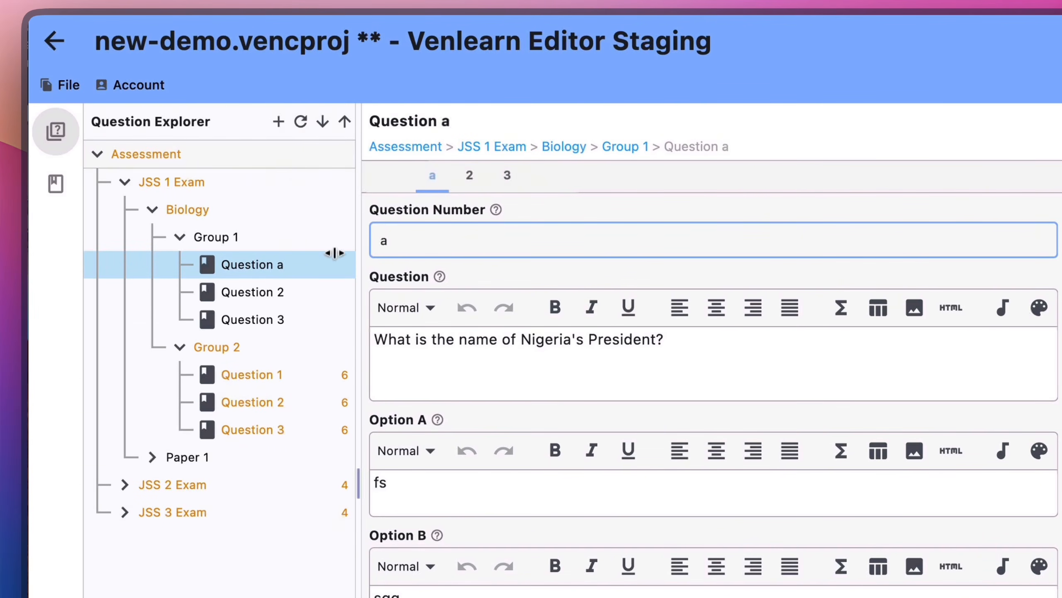
Try "b" as the number of Question 2 in Group 1 and set it back to 2
{"action": "left_click", "coordinate": [286, 292]}
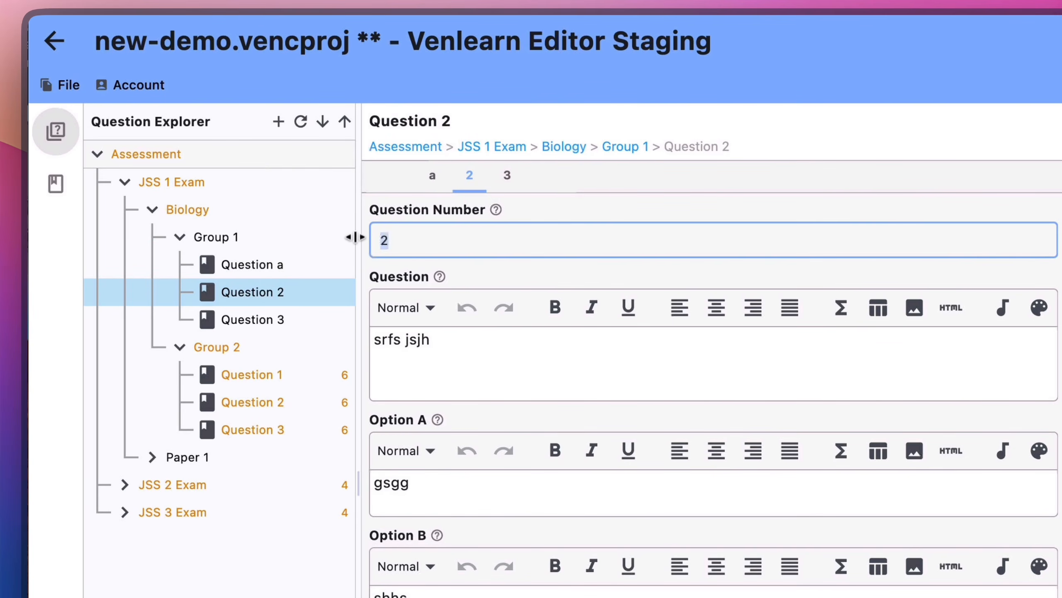
{"action": "type", "text": "b"}
{"action": "type", "text": "2"}
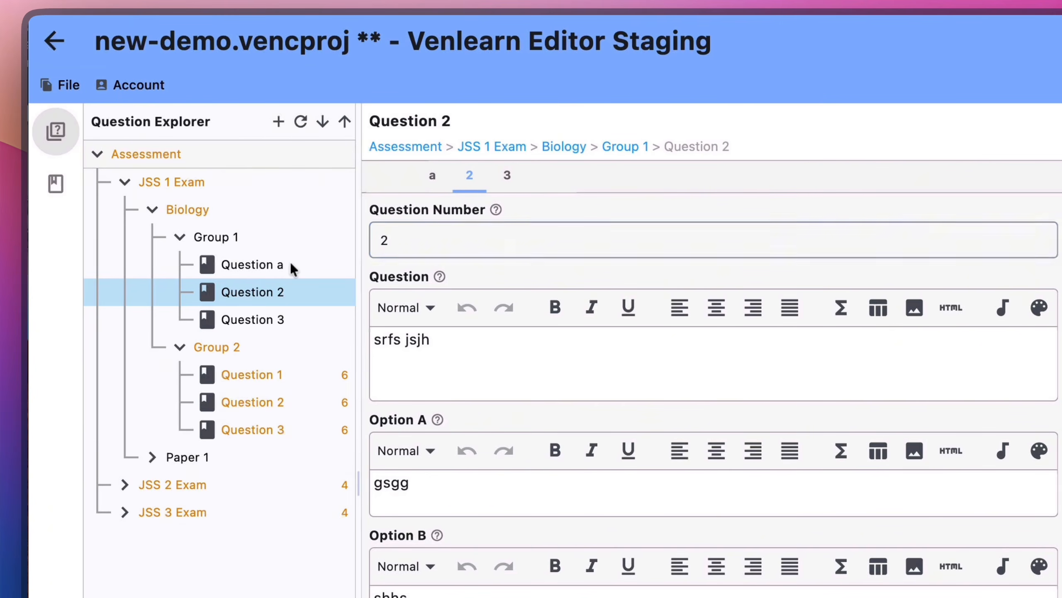
Reopen Question a in Group 1 and set its question number back to 1
{"action": "left_click", "coordinate": [290, 263]}
{"action": "left_click", "coordinate": [411, 242]}
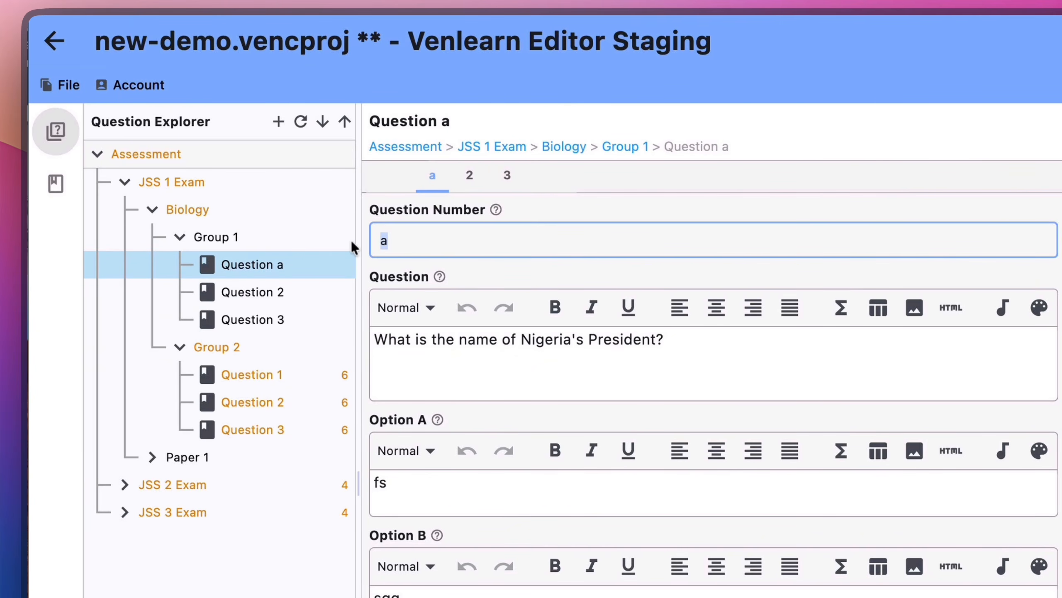
{"action": "type", "text": "1"}
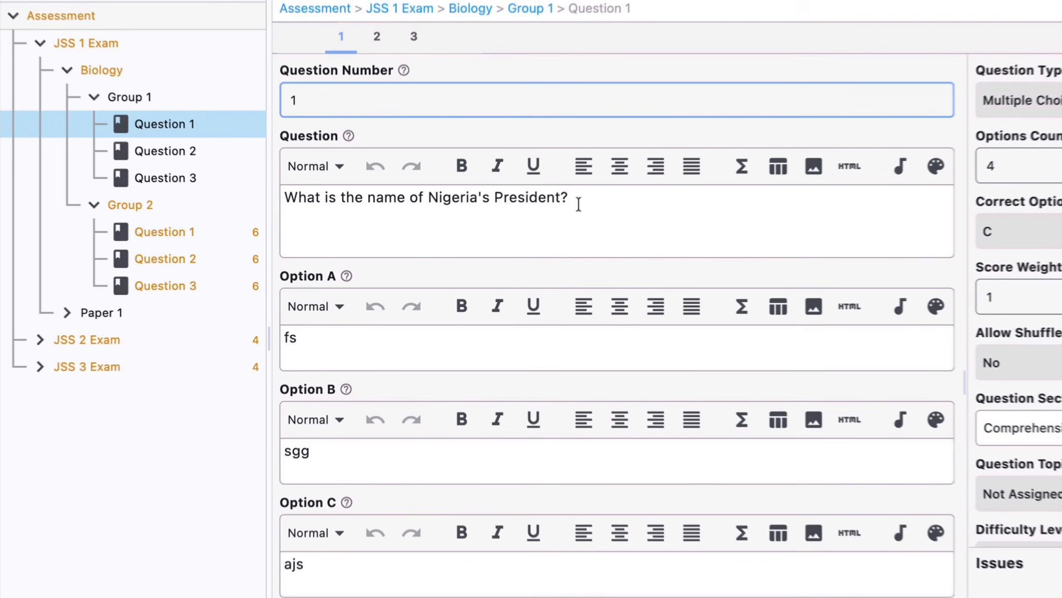
Review the question text, option and explanation fields of Question 1 in Group 1
{"action": "left_click_drag", "start_coordinate": [501, 232], "coordinate": [352, 235]}
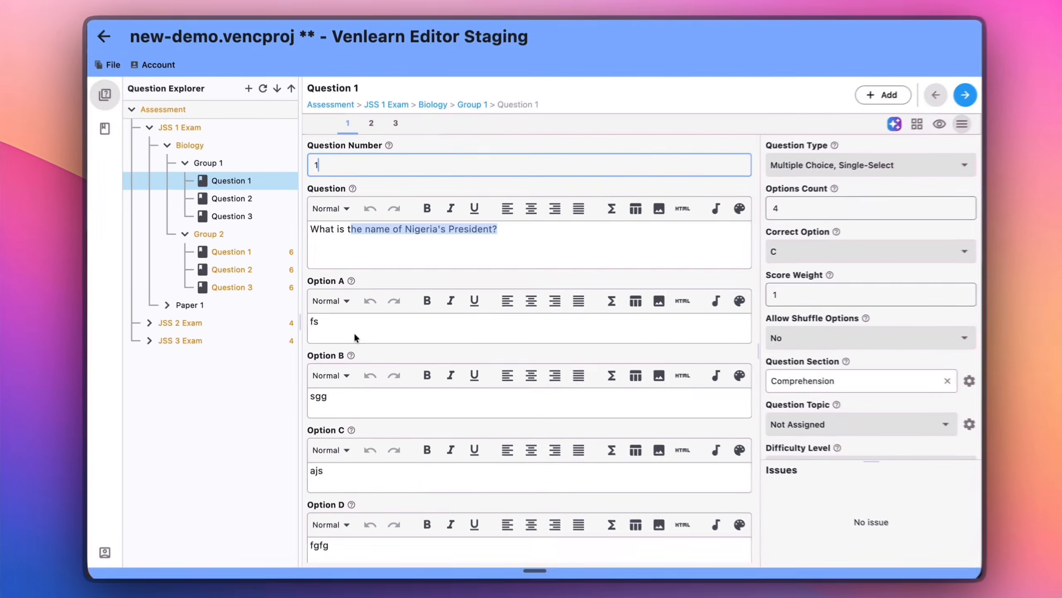
{"action": "scroll", "coordinate": [351, 363], "scroll_direction": "down", "scroll_amount": 2}
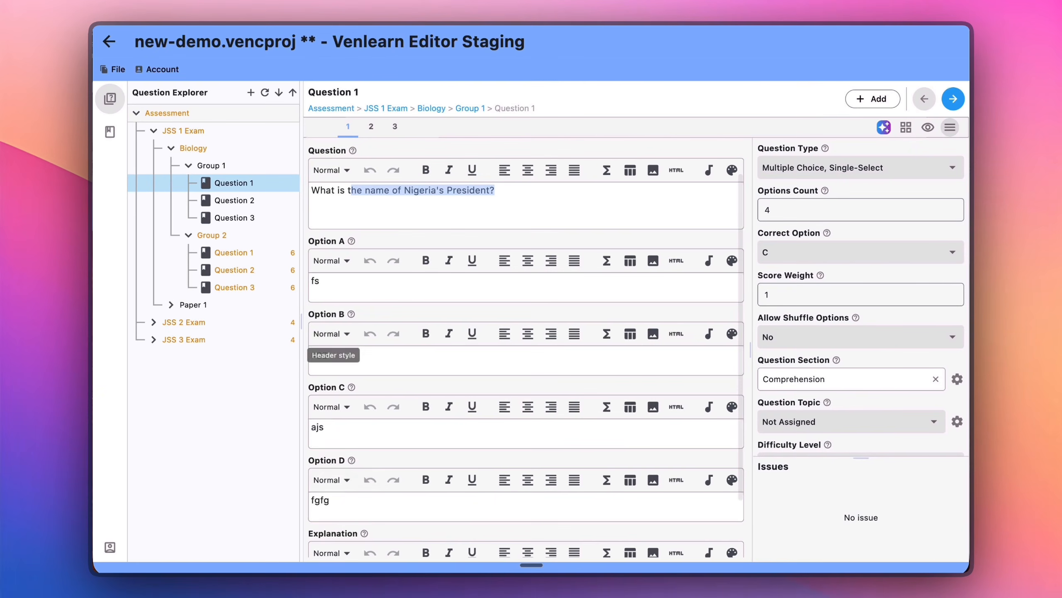
{"action": "scroll", "coordinate": [356, 498], "scroll_direction": "down", "scroll_amount": 1}
{"action": "scroll", "coordinate": [358, 498], "scroll_direction": "down", "scroll_amount": 1}
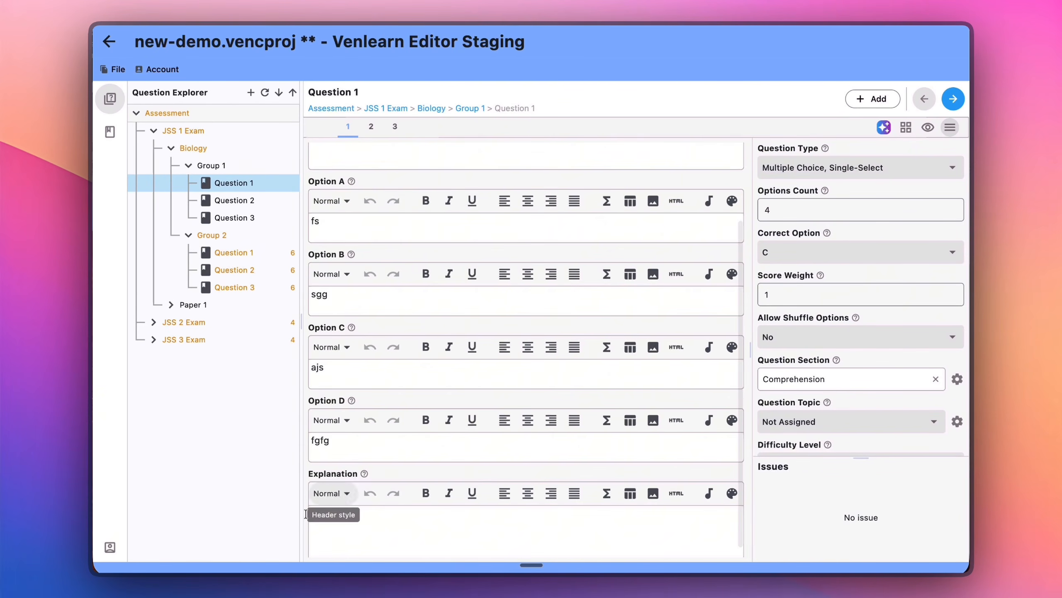
{"action": "scroll", "coordinate": [406, 509], "scroll_direction": "down", "scroll_amount": 1}
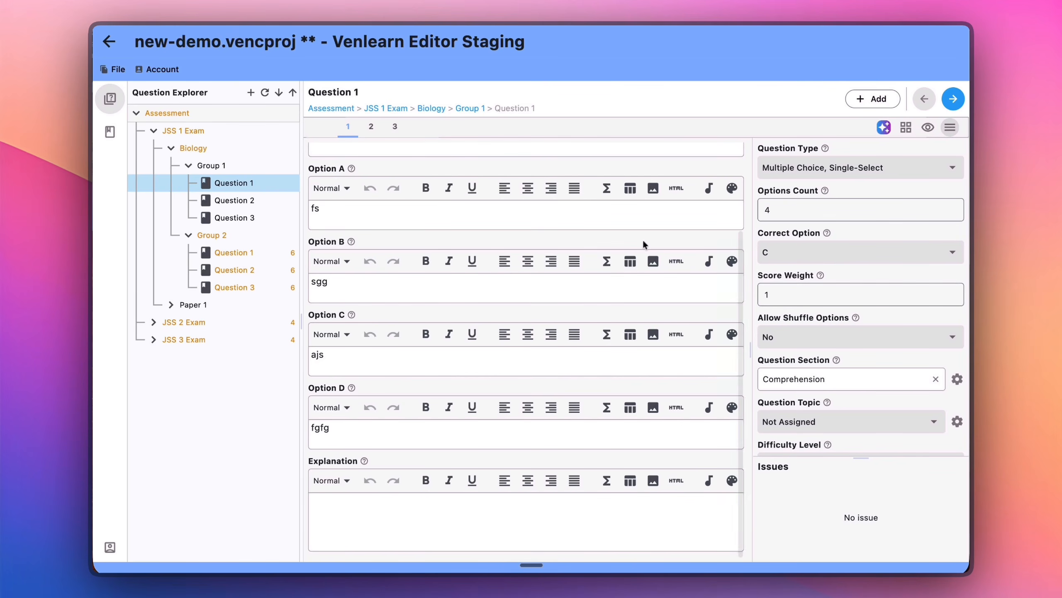
{"action": "scroll", "coordinate": [491, 278], "scroll_direction": "up", "scroll_amount": 3}
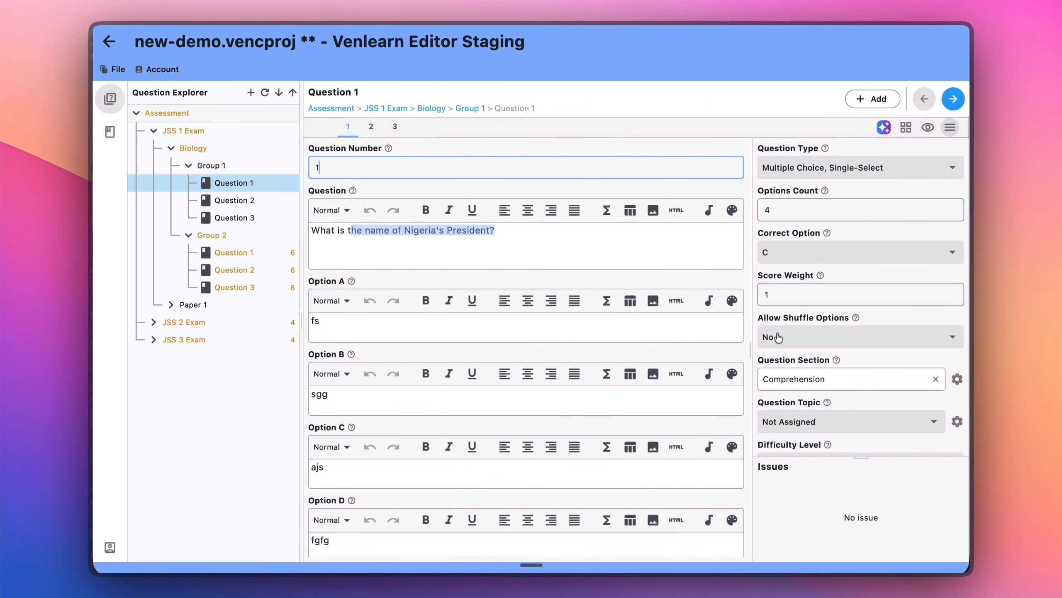
{"action": "scroll", "coordinate": [770, 331], "scroll_direction": "down", "scroll_amount": 2}
{"action": "scroll", "coordinate": [765, 333], "scroll_direction": "up", "scroll_amount": 2}
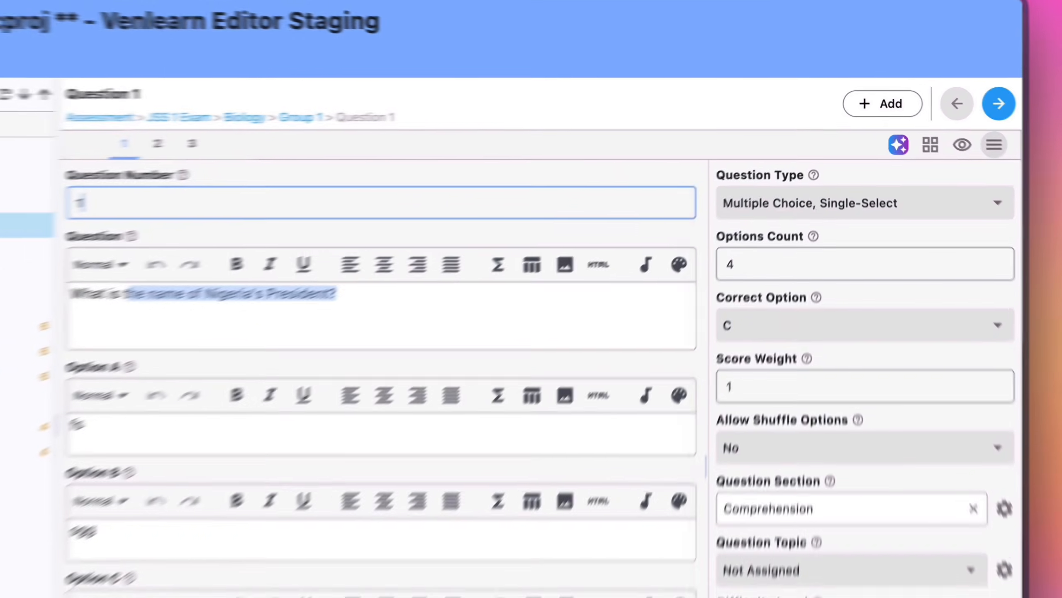
Check which question types are offered for Question 1, and open Question 2 in Group 1
{"action": "left_click", "coordinate": [833, 165]}
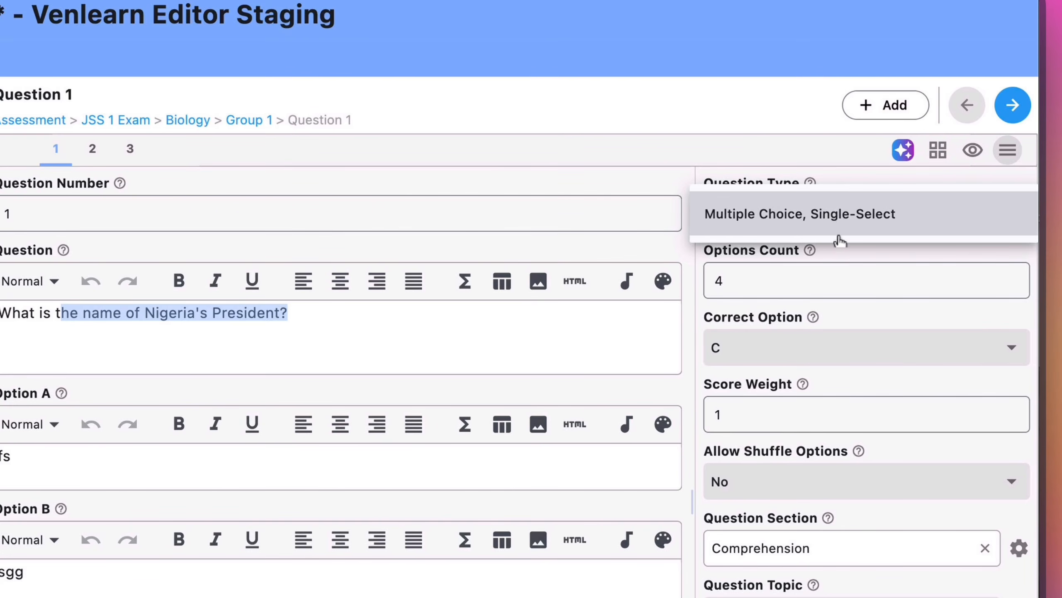
{"action": "left_click", "coordinate": [838, 310]}
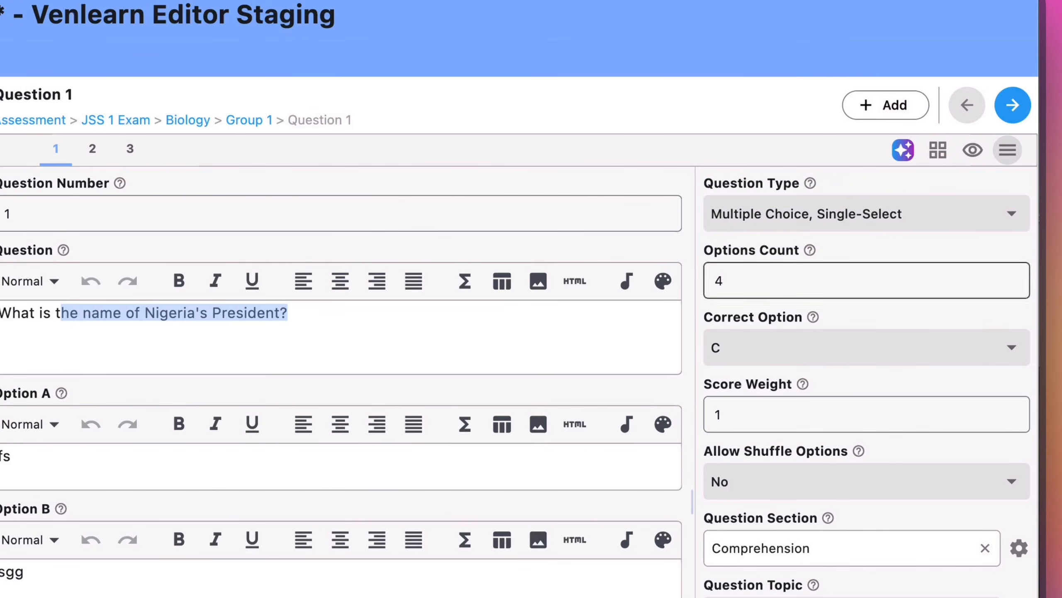
{"action": "left_click", "coordinate": [816, 217]}
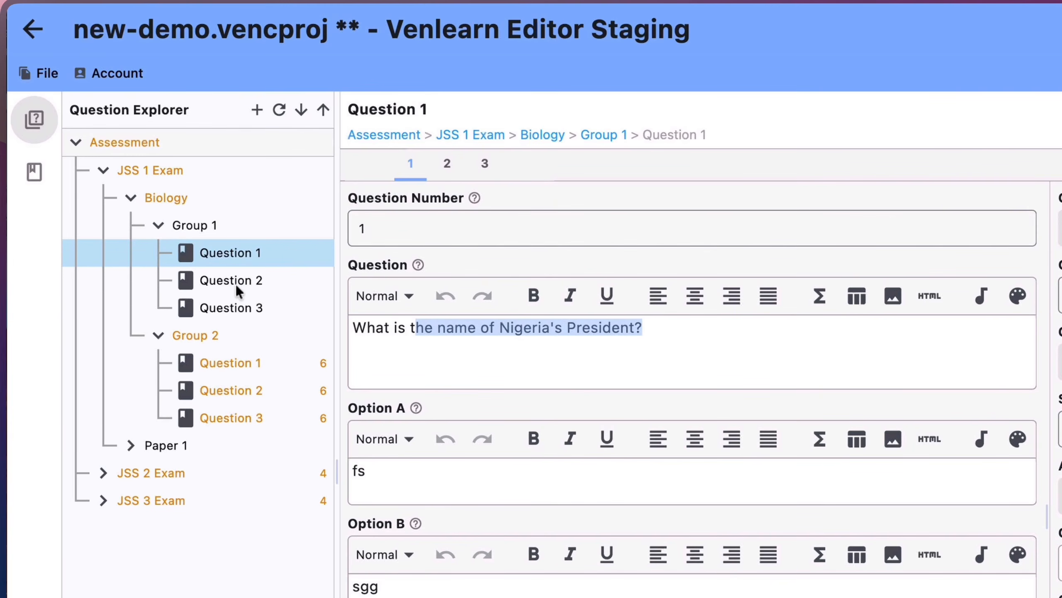
{"action": "left_click", "coordinate": [236, 284]}
{"action": "left_click", "coordinate": [799, 229]}
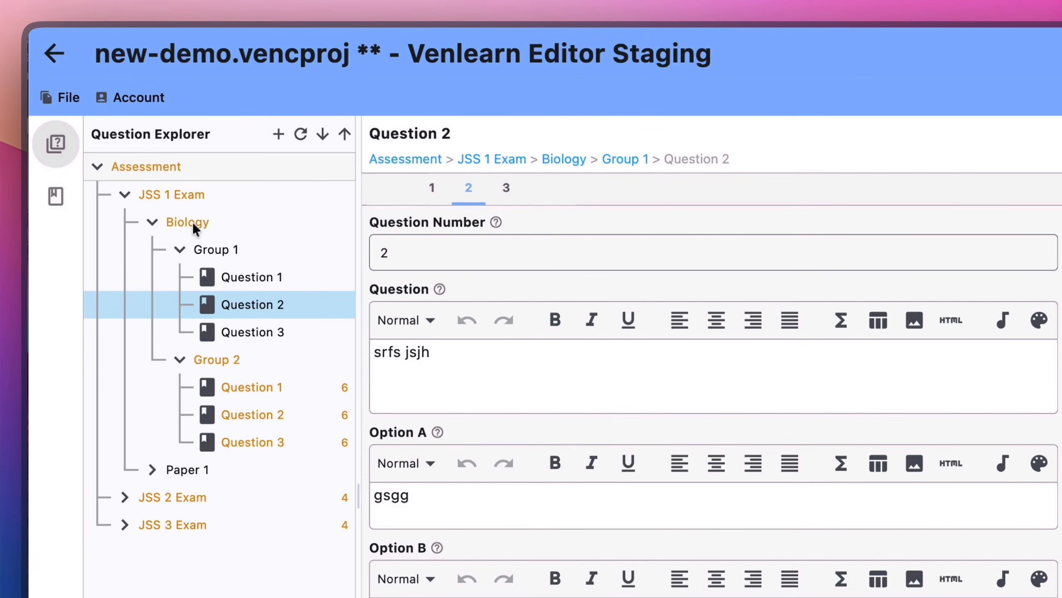
Set the question type of the Biology paper to Mixed
{"action": "left_click", "coordinate": [193, 222]}
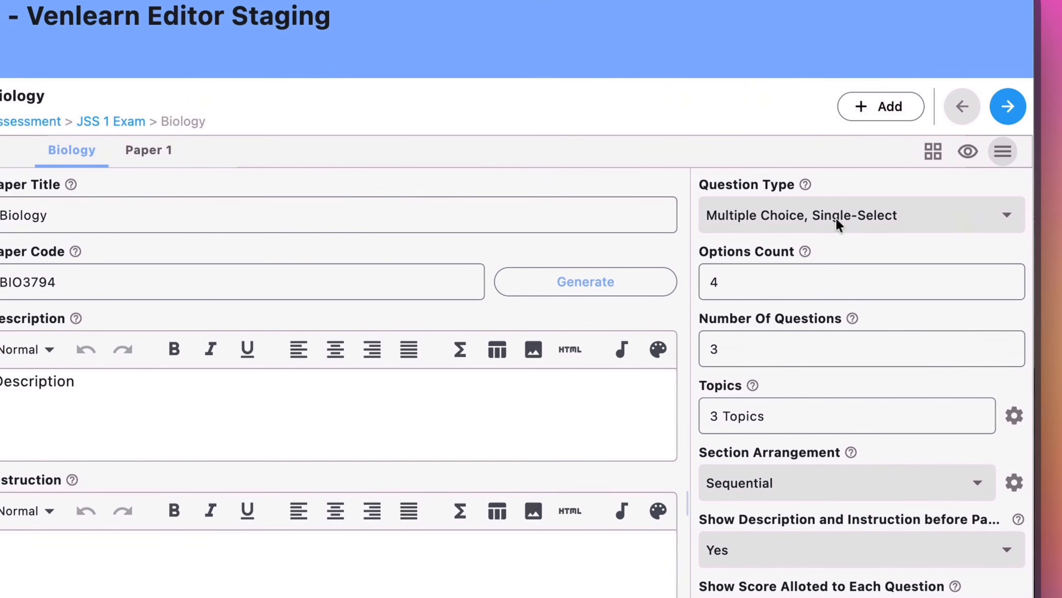
{"action": "left_click", "coordinate": [838, 226]}
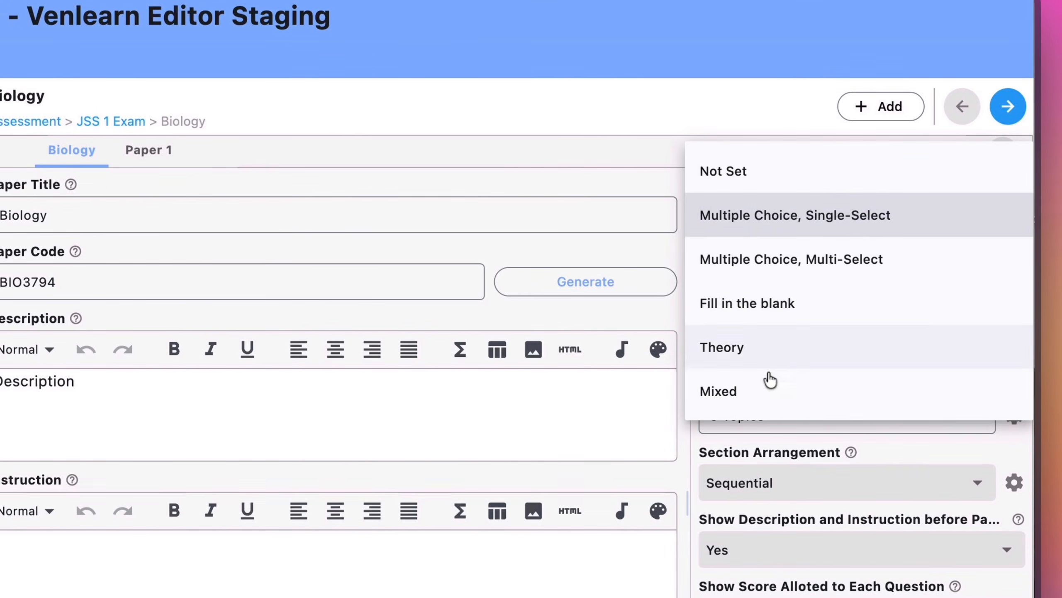
{"action": "left_click", "coordinate": [761, 387]}
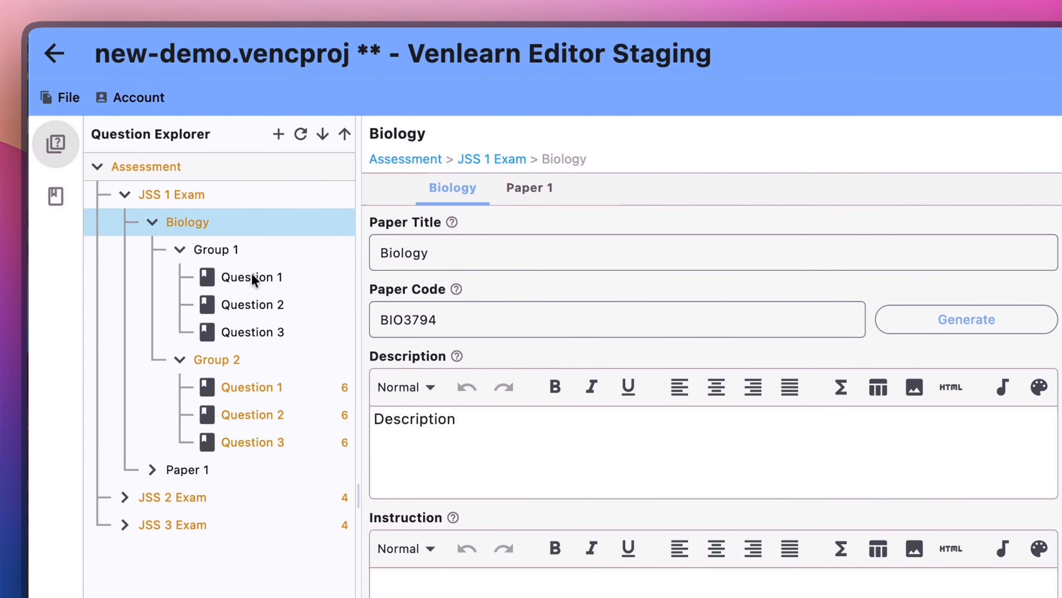
Open Question 1 in Group 1 and view its available question types without changing the selection
{"action": "left_click", "coordinate": [251, 275]}
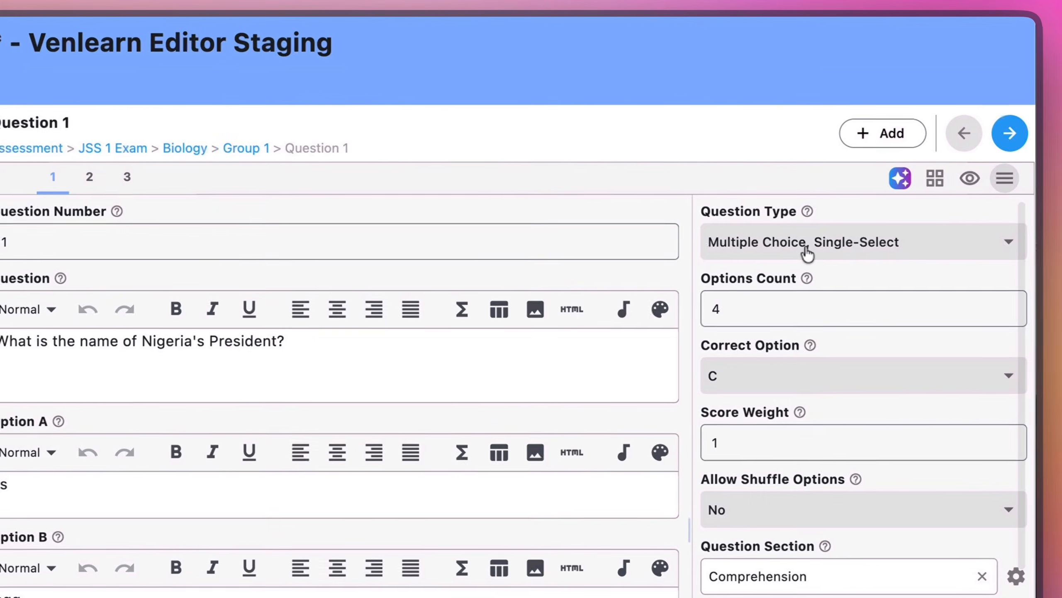
{"action": "left_click", "coordinate": [806, 250]}
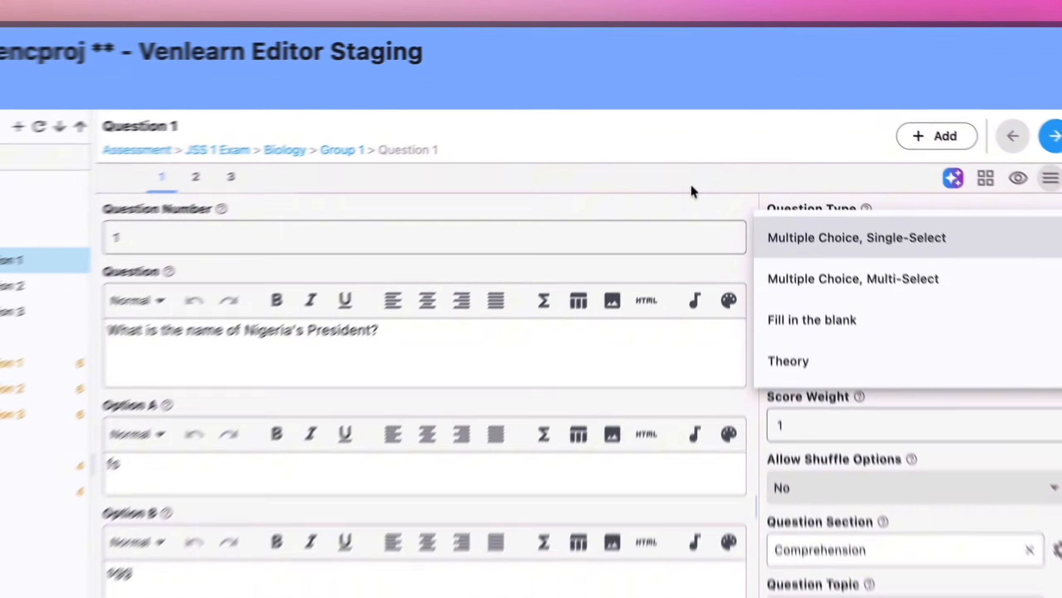
{"action": "left_click", "coordinate": [791, 127]}
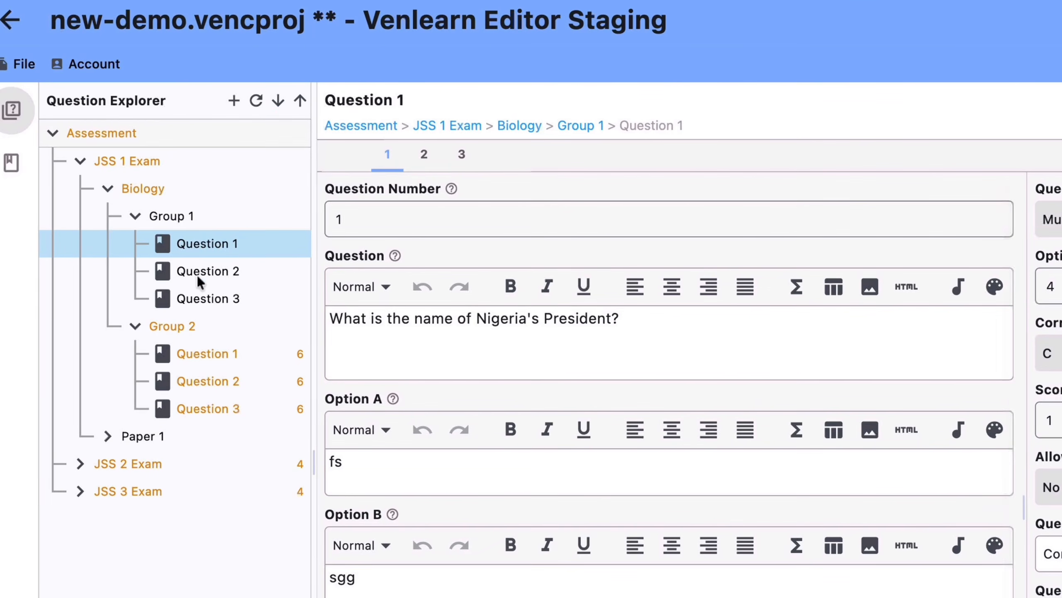
Browse the other Group 1 questions and view the question types available for Question 2
{"action": "left_click", "coordinate": [197, 275]}
{"action": "left_click", "coordinate": [208, 298]}
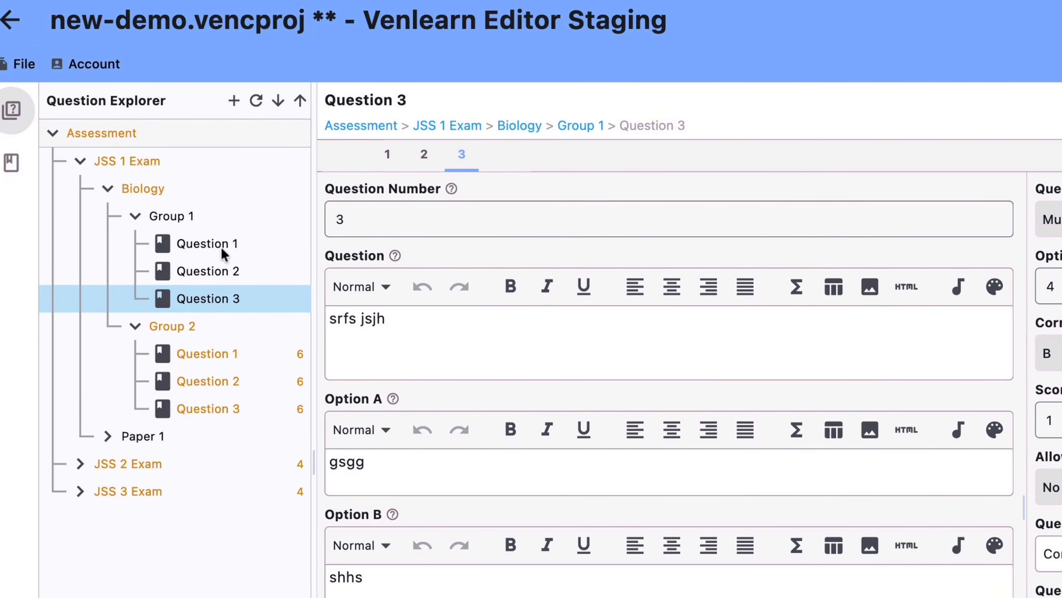
{"action": "left_click", "coordinate": [228, 275]}
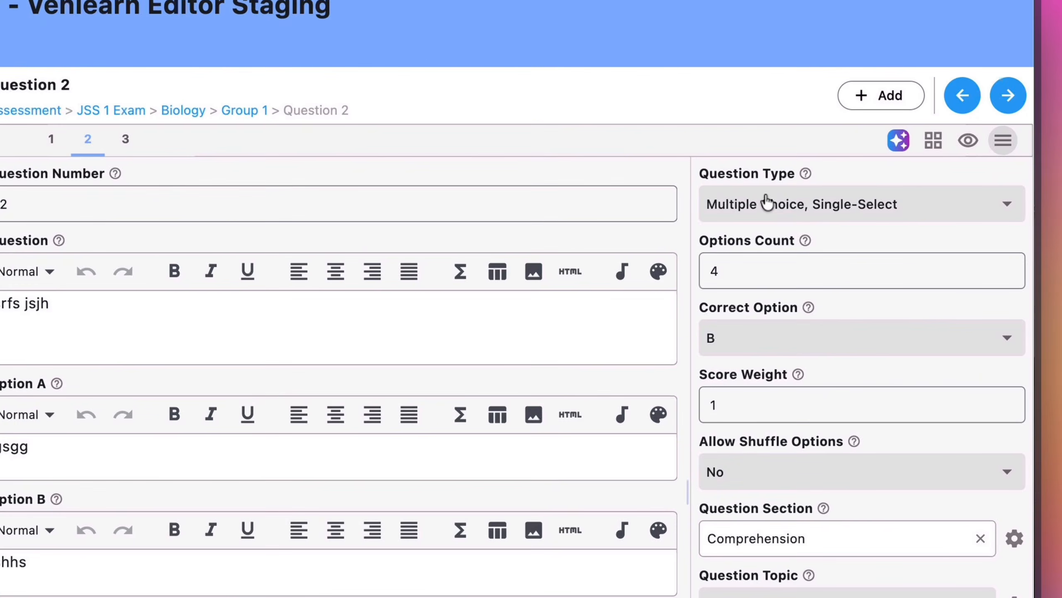
{"action": "left_click", "coordinate": [794, 214]}
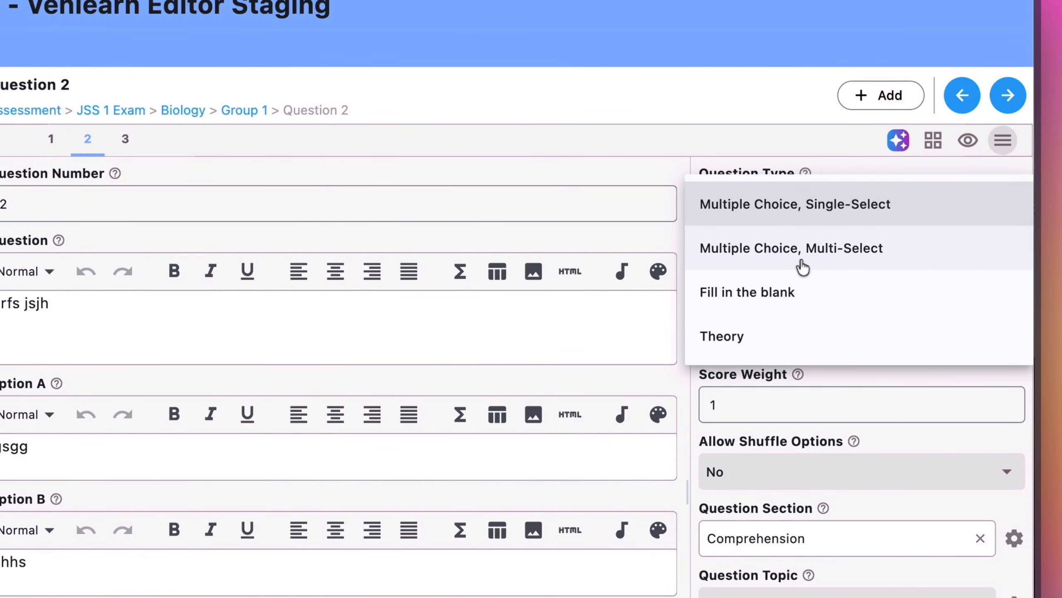
{"action": "left_click", "coordinate": [745, 143]}
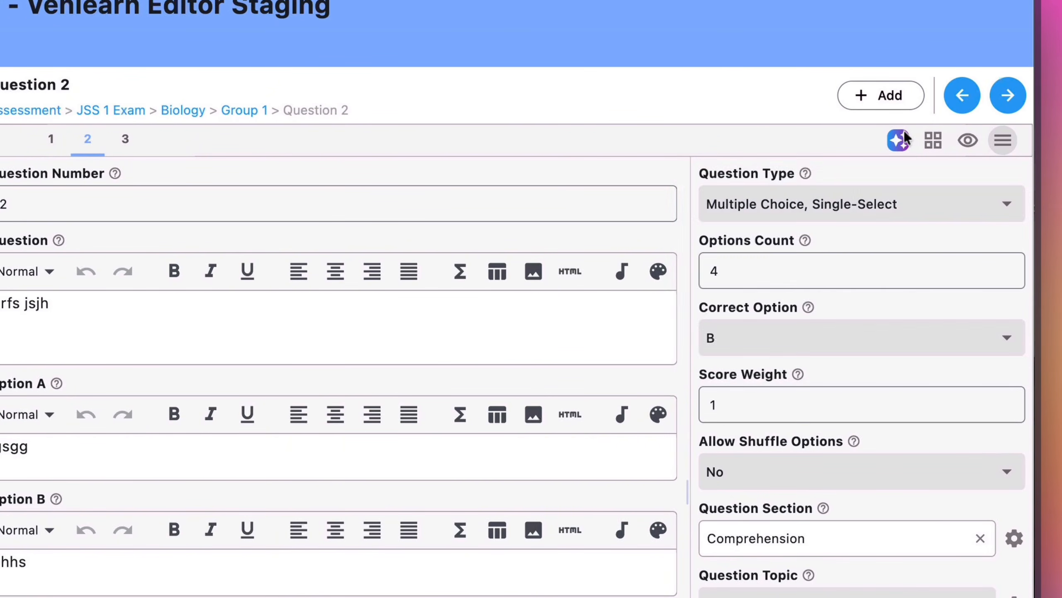
Preview Question 2 and try selecting answers A, B, C and D one after another
{"action": "left_click", "coordinate": [966, 143]}
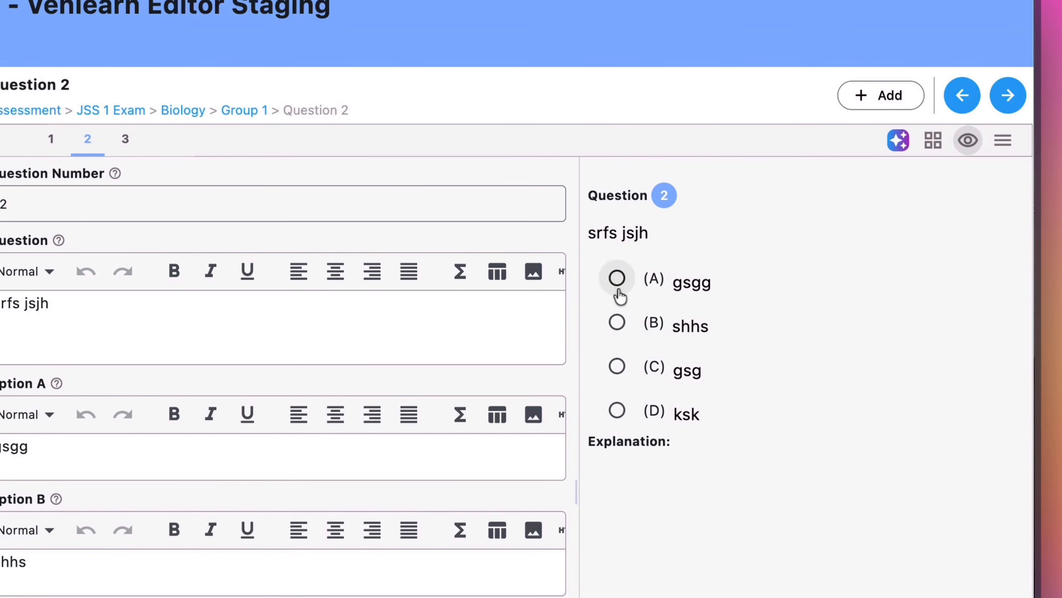
{"action": "left_click", "coordinate": [618, 279]}
{"action": "left_click", "coordinate": [618, 323]}
{"action": "left_click", "coordinate": [617, 367]}
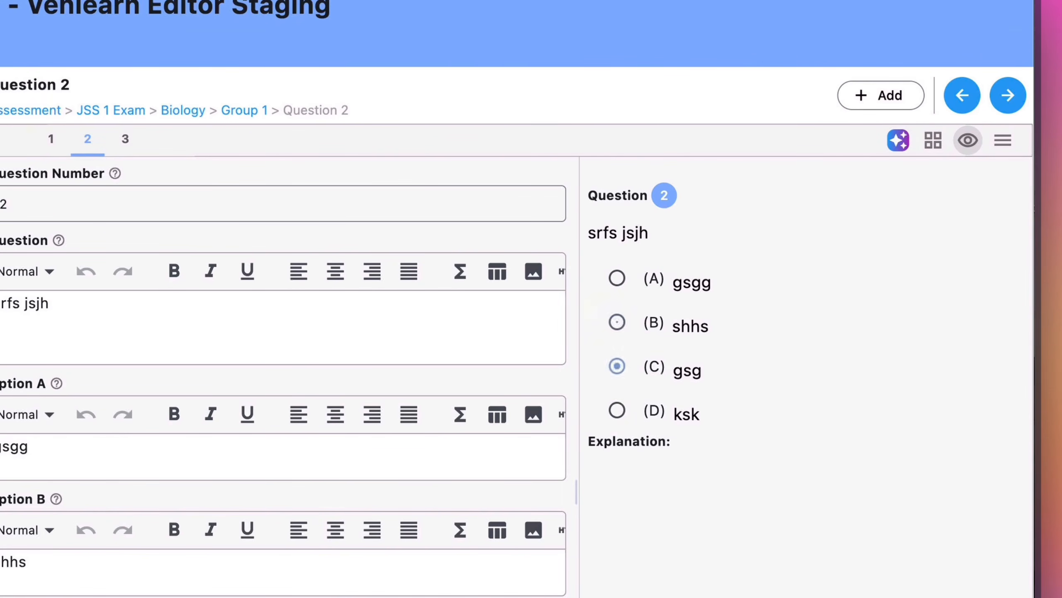
{"action": "left_click", "coordinate": [617, 410]}
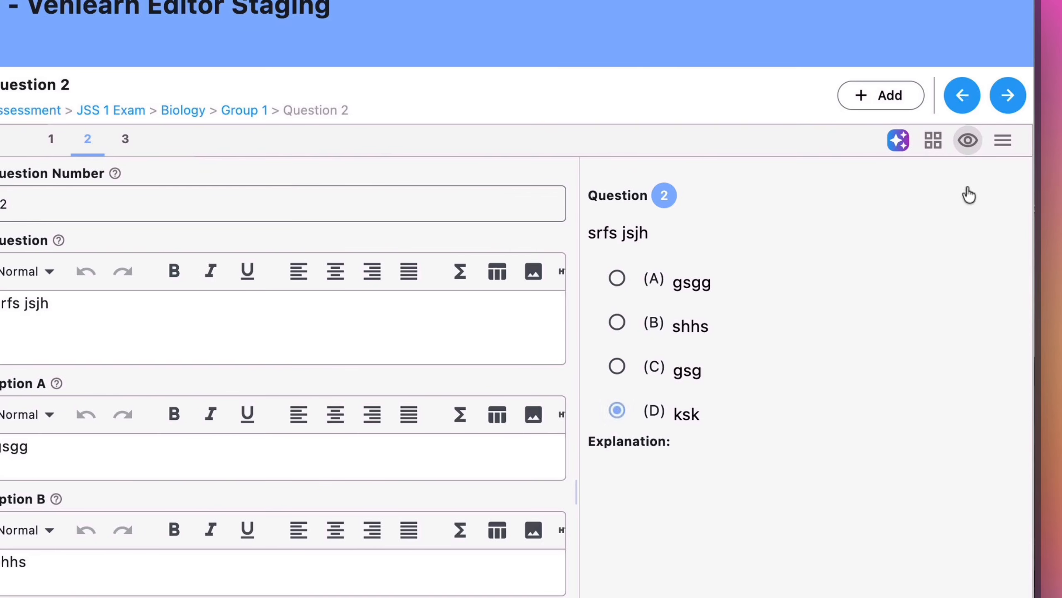
Return to the properties of Question 2 and set its question type to Multiple Choice, Multi-Select
{"action": "left_click", "coordinate": [1003, 141]}
{"action": "left_click", "coordinate": [820, 214]}
{"action": "left_click", "coordinate": [790, 244]}
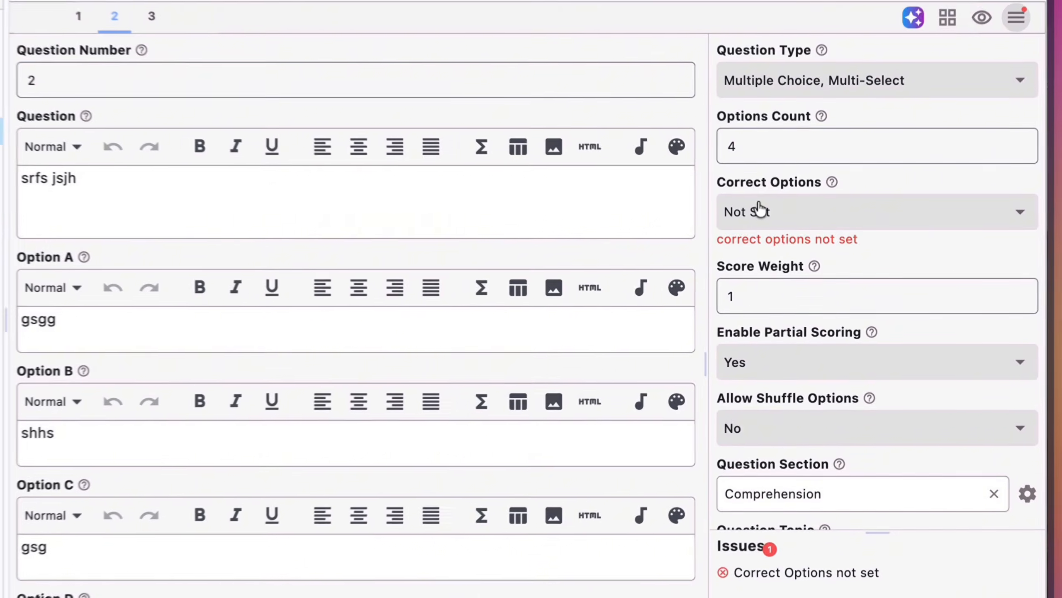
View the correct options and question type choices of Question 2 without changing them
{"action": "left_click", "coordinate": [786, 251]}
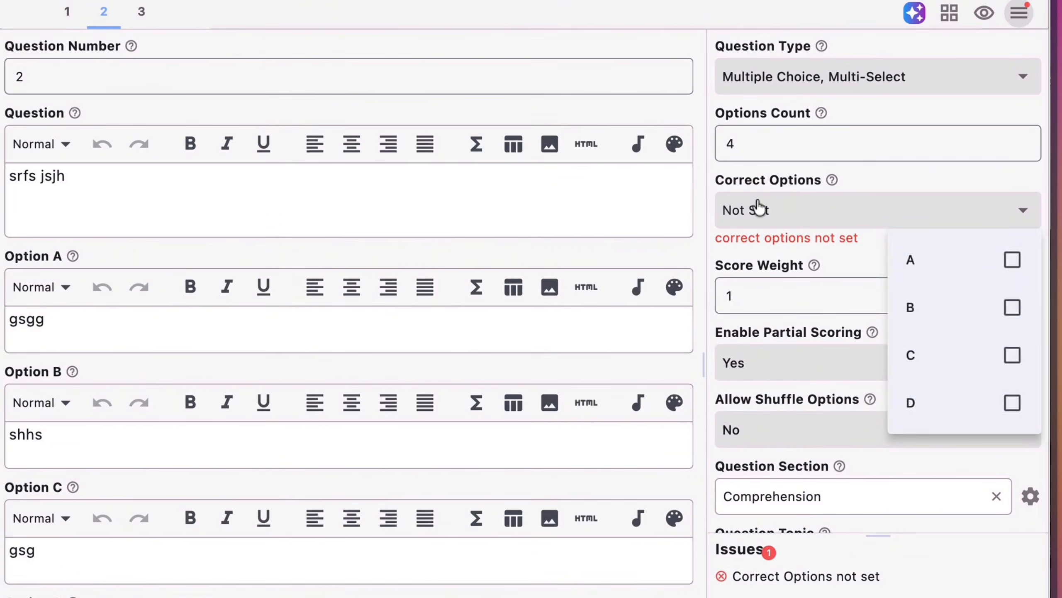
{"action": "left_click", "coordinate": [892, 177]}
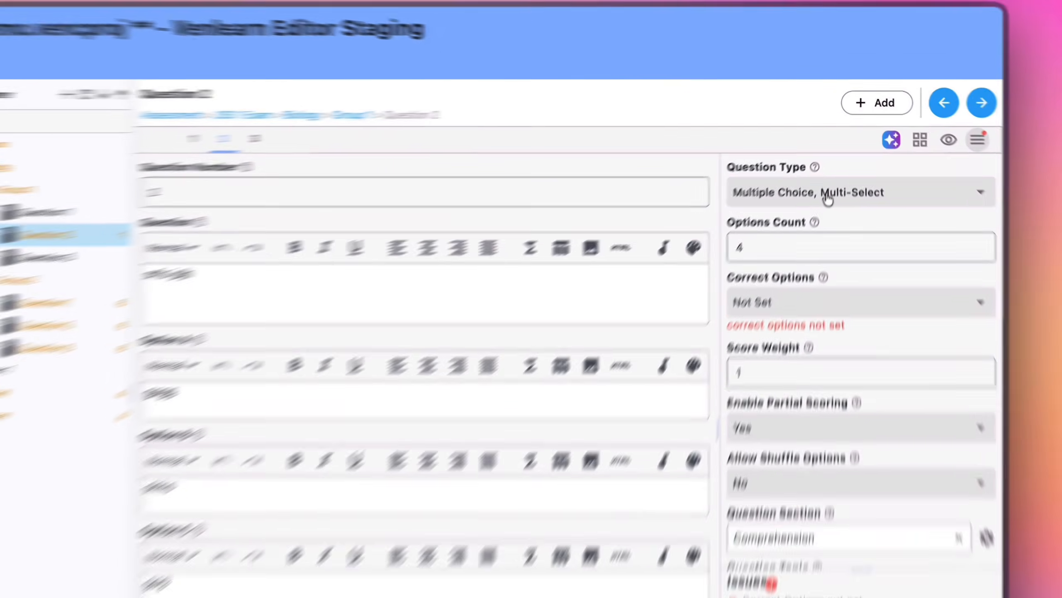
{"action": "left_click", "coordinate": [834, 170]}
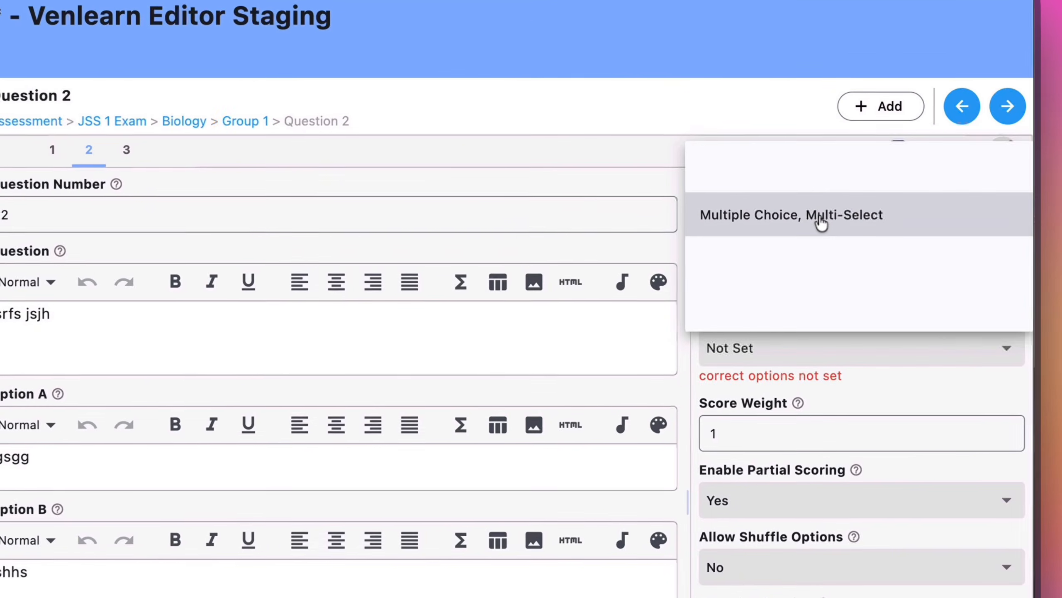
{"action": "left_click", "coordinate": [622, 246]}
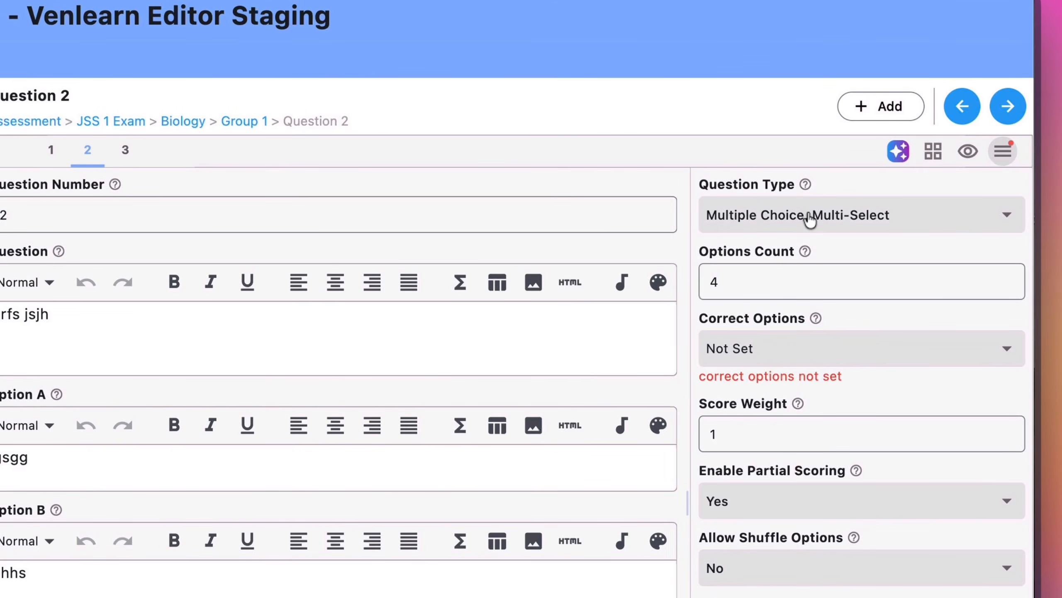
Preview Question 2, try ticking several answers at once, and clear them again
{"action": "left_click", "coordinate": [968, 150]}
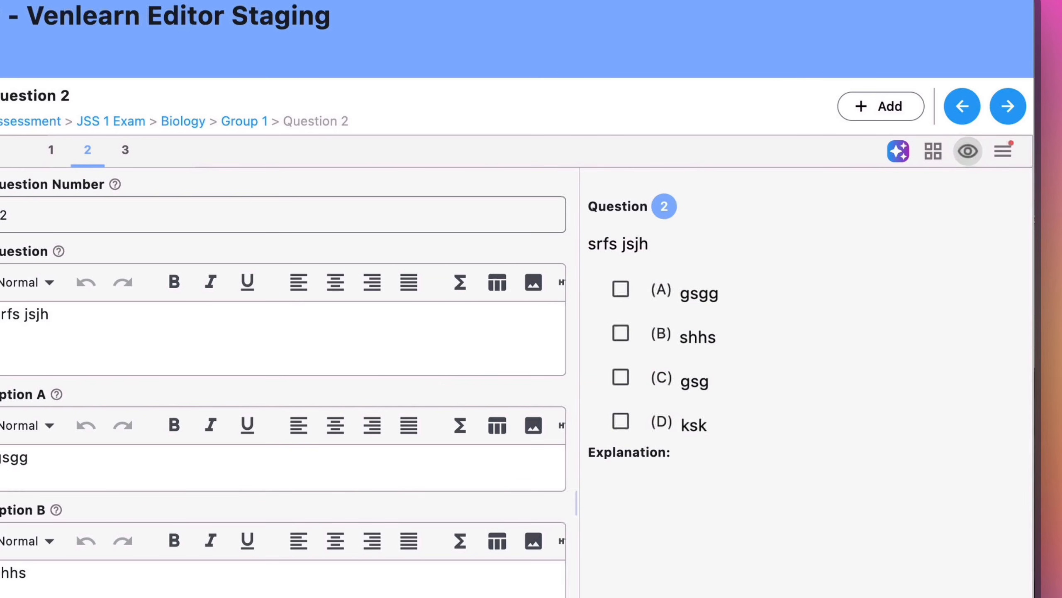
{"action": "left_click", "coordinate": [621, 290]}
{"action": "left_click", "coordinate": [623, 333]}
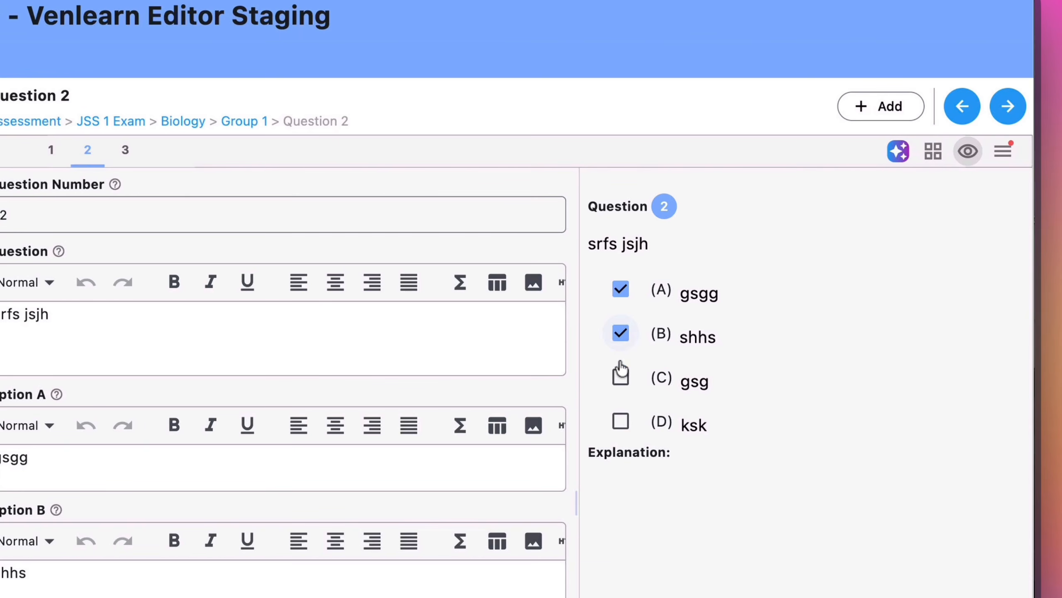
{"action": "left_click", "coordinate": [621, 379]}
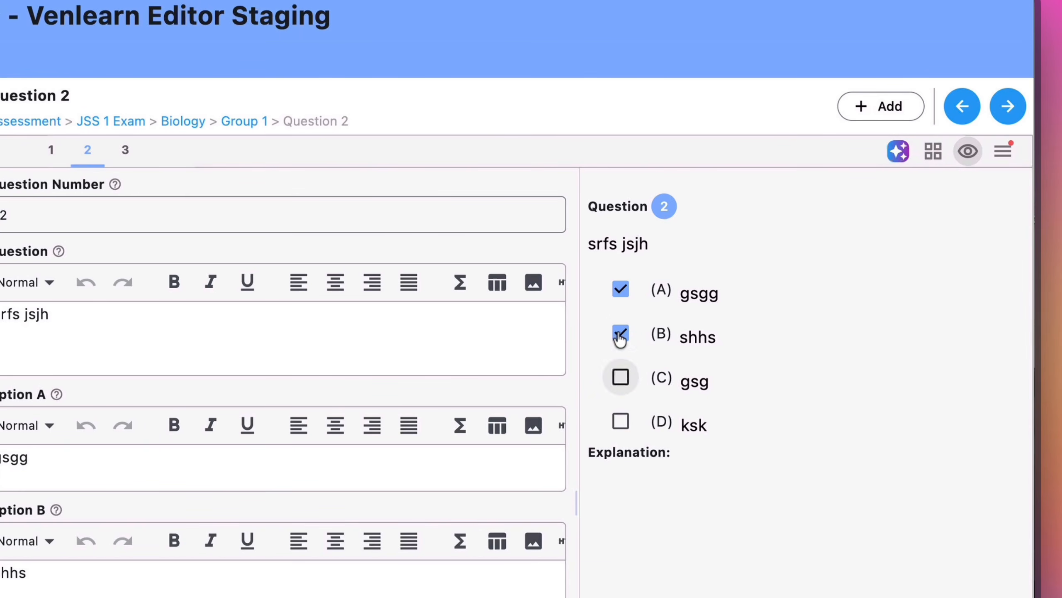
{"action": "left_click", "coordinate": [621, 334]}
{"action": "left_click", "coordinate": [623, 288]}
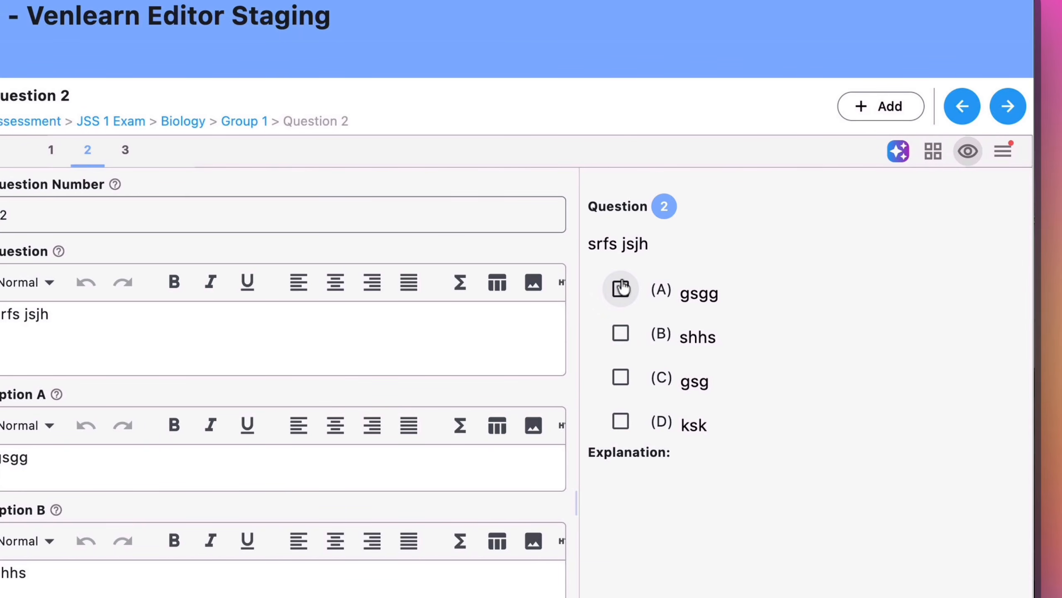
Return to the properties of Question 2 and set options A and B as its correct options
{"action": "left_click", "coordinate": [1000, 153]}
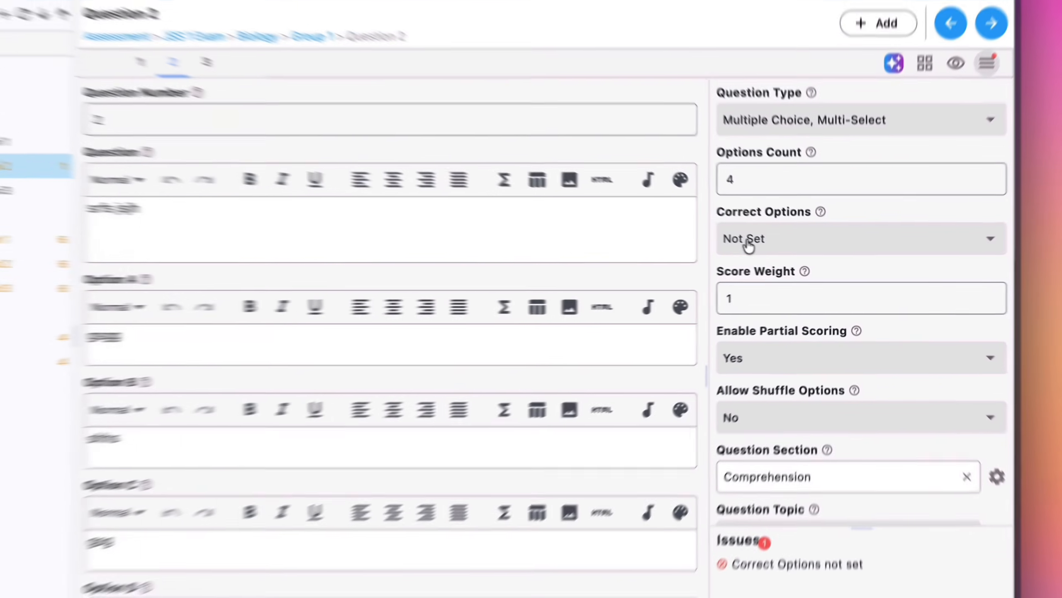
{"action": "left_click", "coordinate": [786, 255]}
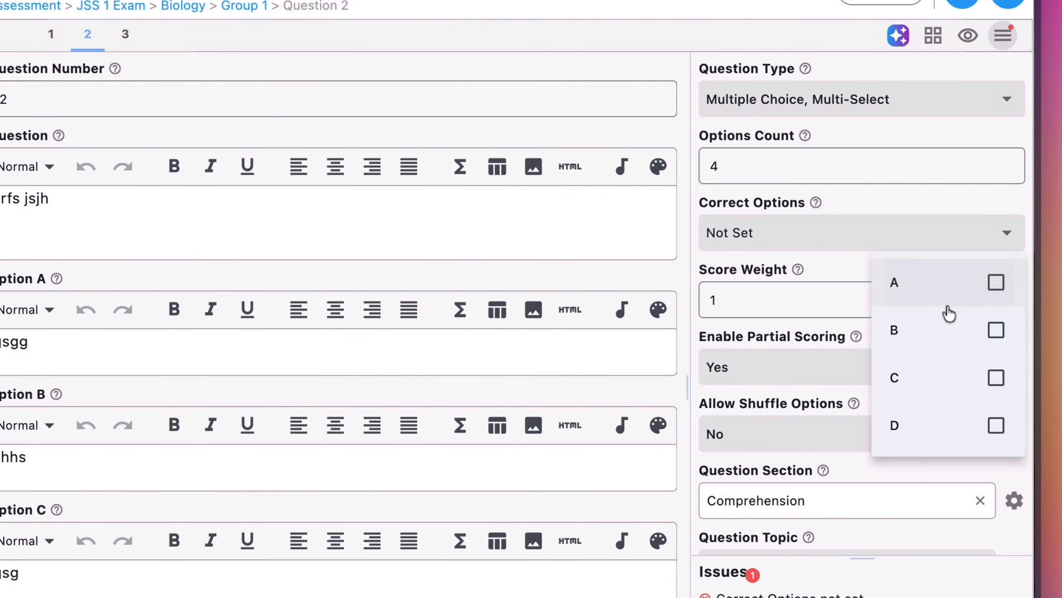
{"action": "left_click", "coordinate": [944, 295]}
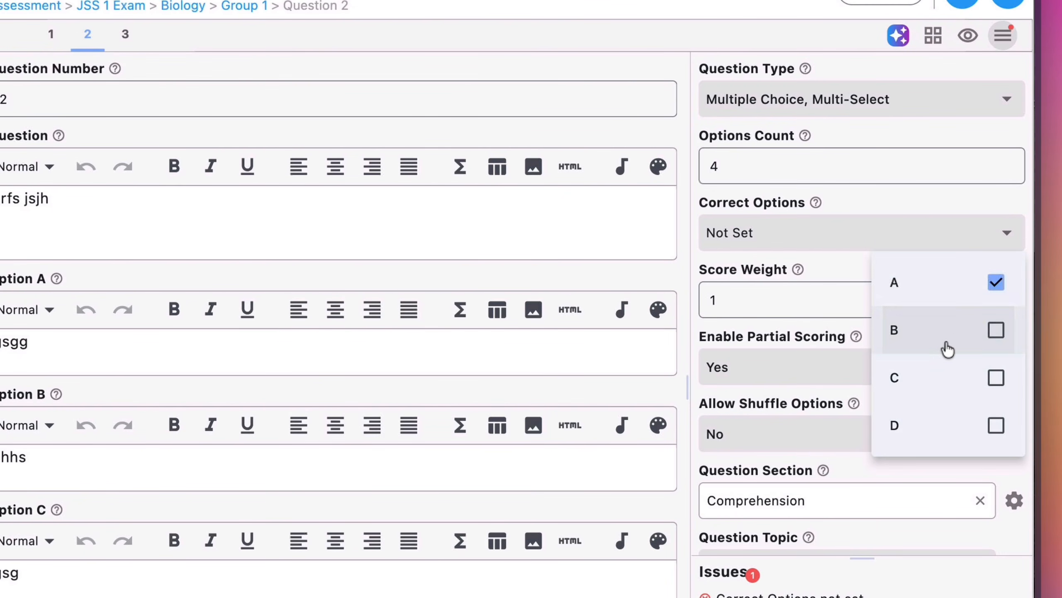
{"action": "left_click", "coordinate": [946, 347]}
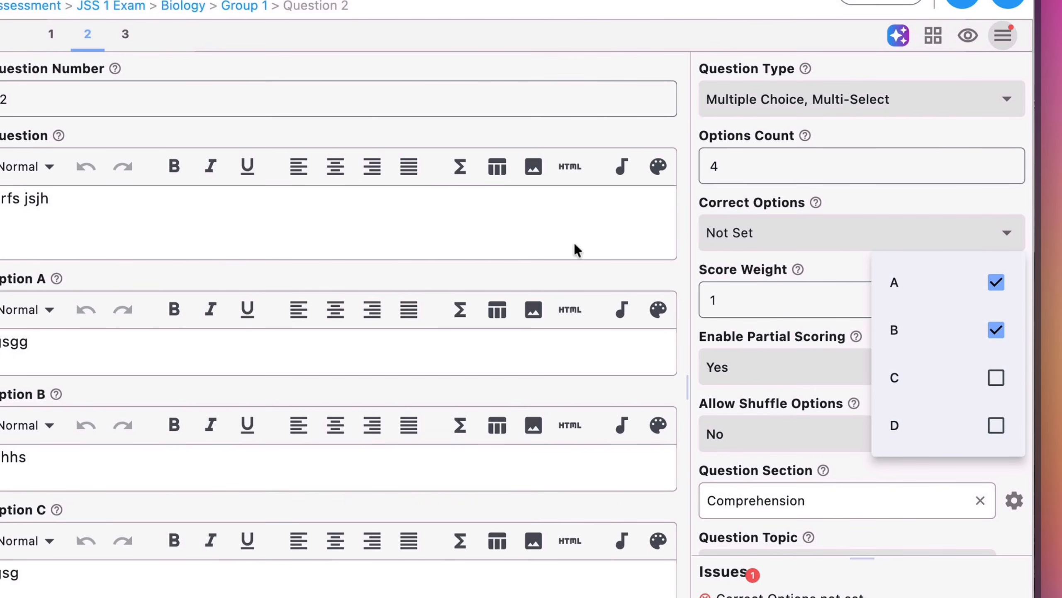
{"action": "left_click", "coordinate": [790, 270]}
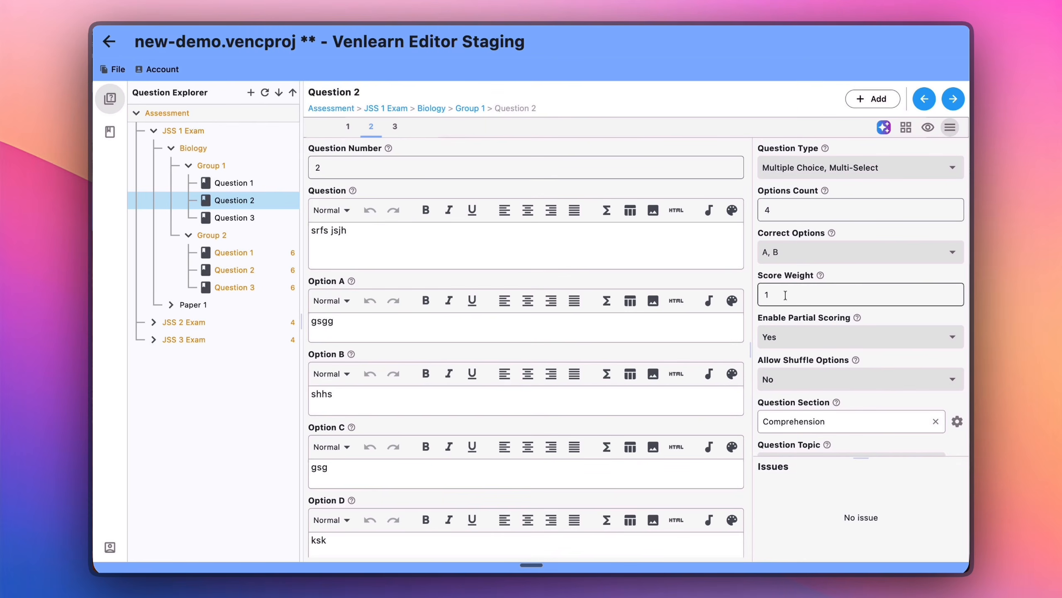
Set the question type of Question 2 to Multiple Choice, Single-Select and view its correct option choices
{"action": "scroll", "coordinate": [785, 295], "scroll_direction": "down", "scroll_amount": 2}
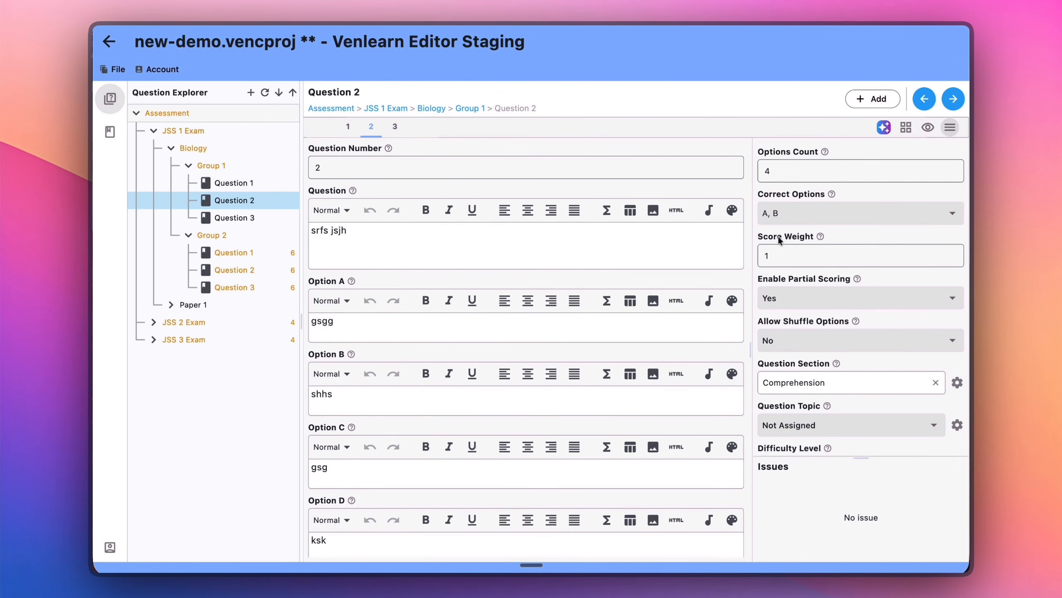
{"action": "scroll", "coordinate": [819, 209], "scroll_direction": "up", "scroll_amount": 2}
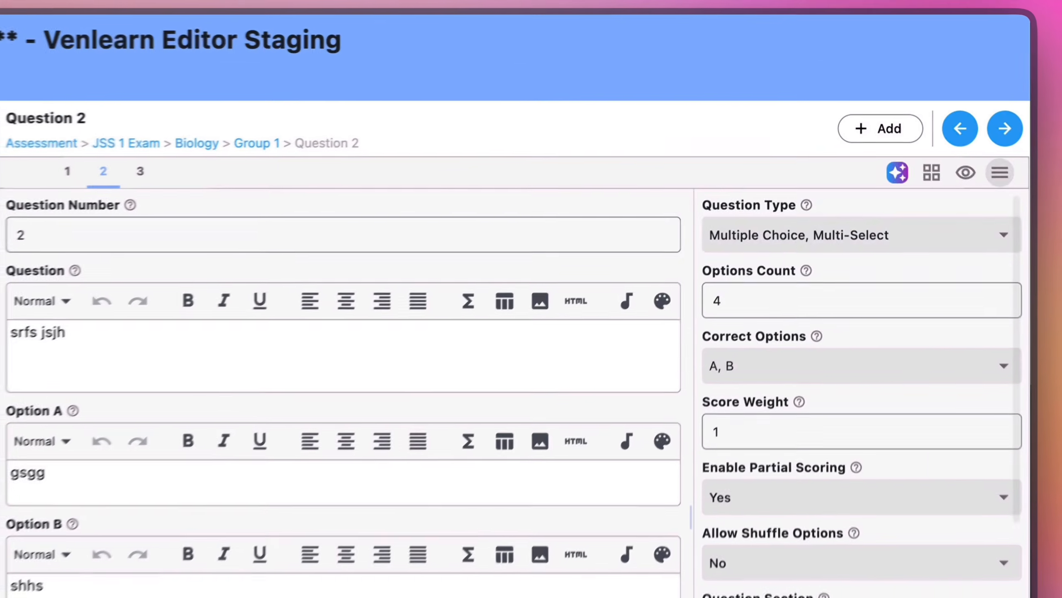
{"action": "left_click", "coordinate": [786, 239]}
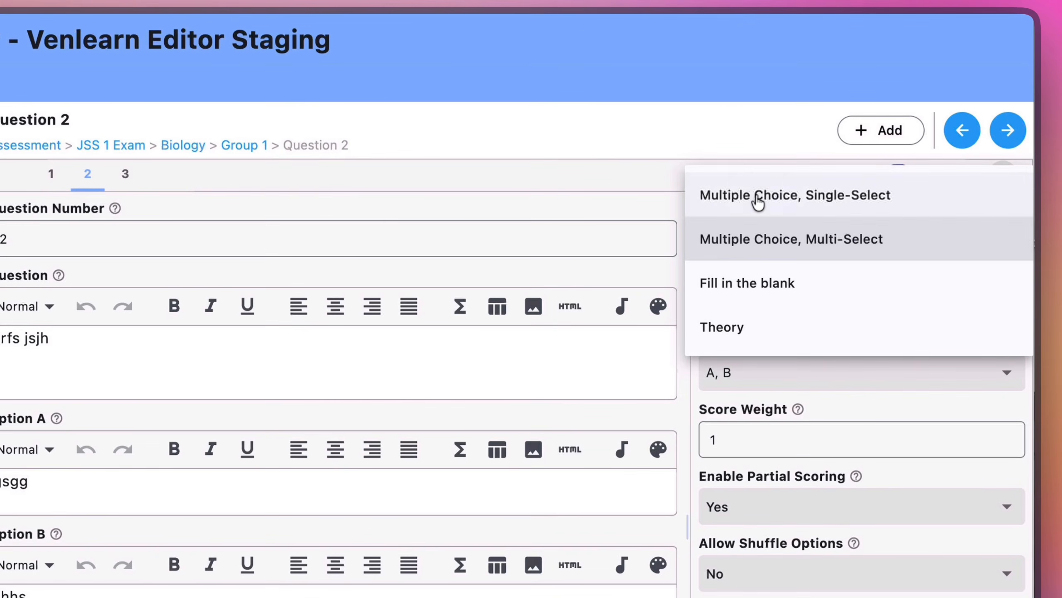
{"action": "left_click", "coordinate": [760, 200]}
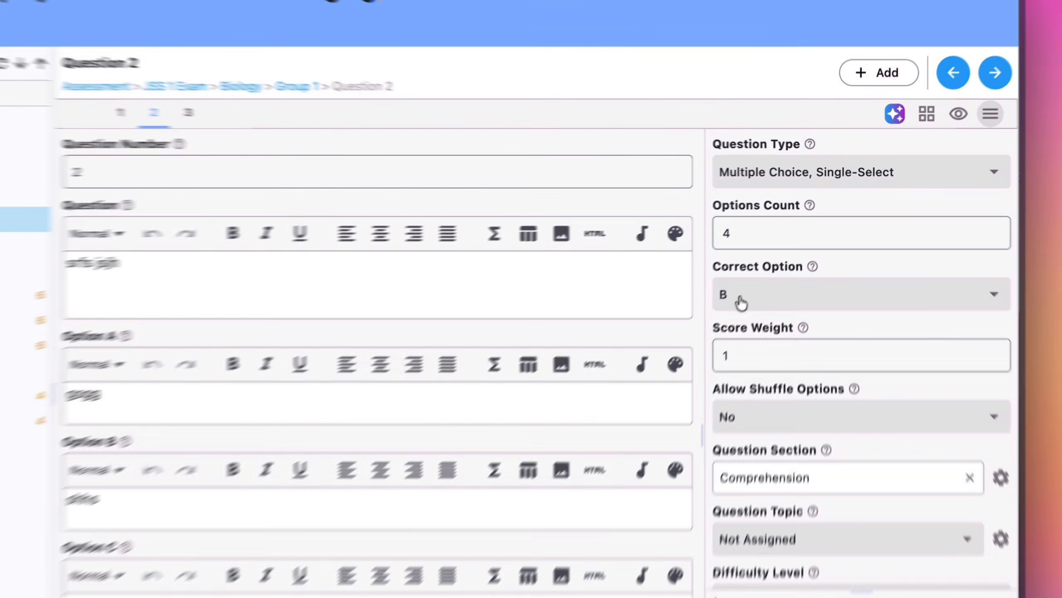
{"action": "left_click", "coordinate": [785, 253]}
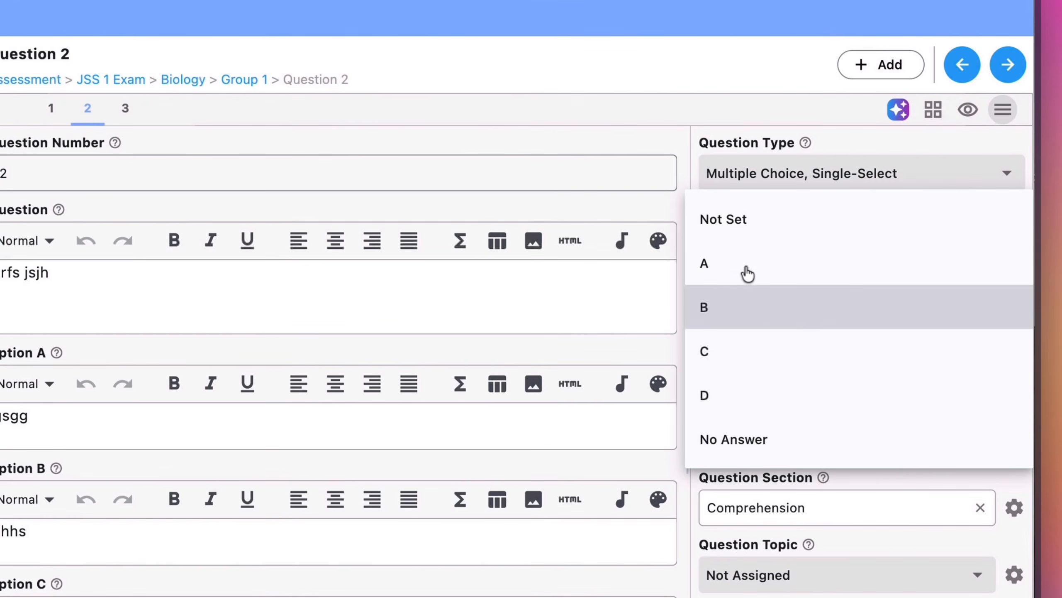
{"action": "left_click", "coordinate": [812, 148]}
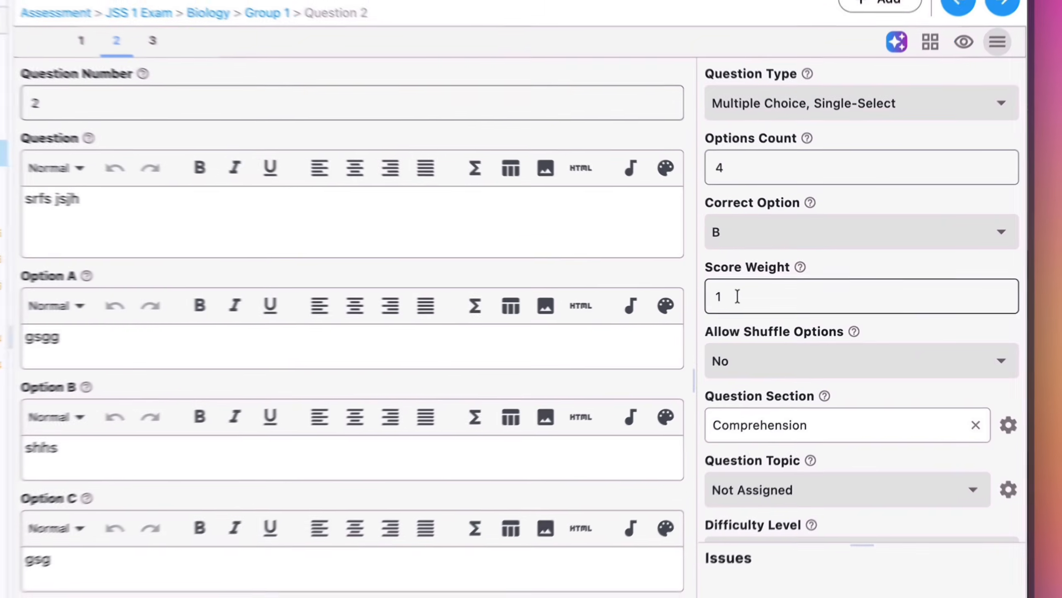
Inspect the score weight of Question 2 and view the choices for Allow Shuffle Options without changing them
{"action": "double_click", "coordinate": [766, 295]}
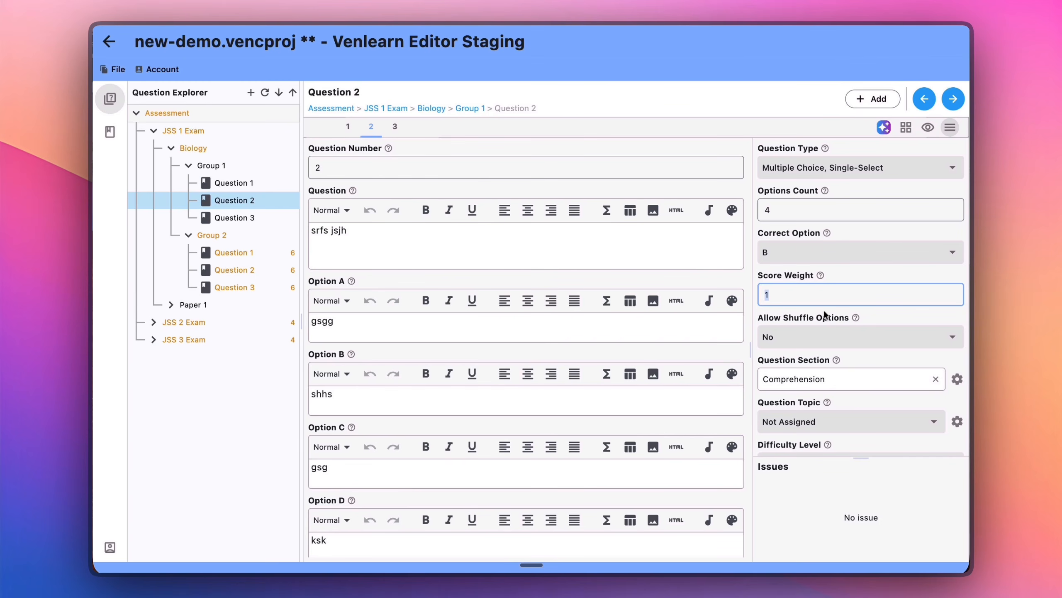
{"action": "scroll", "coordinate": [825, 315], "scroll_direction": "down", "scroll_amount": 2}
{"action": "scroll", "coordinate": [825, 315], "scroll_direction": "down", "scroll_amount": 1}
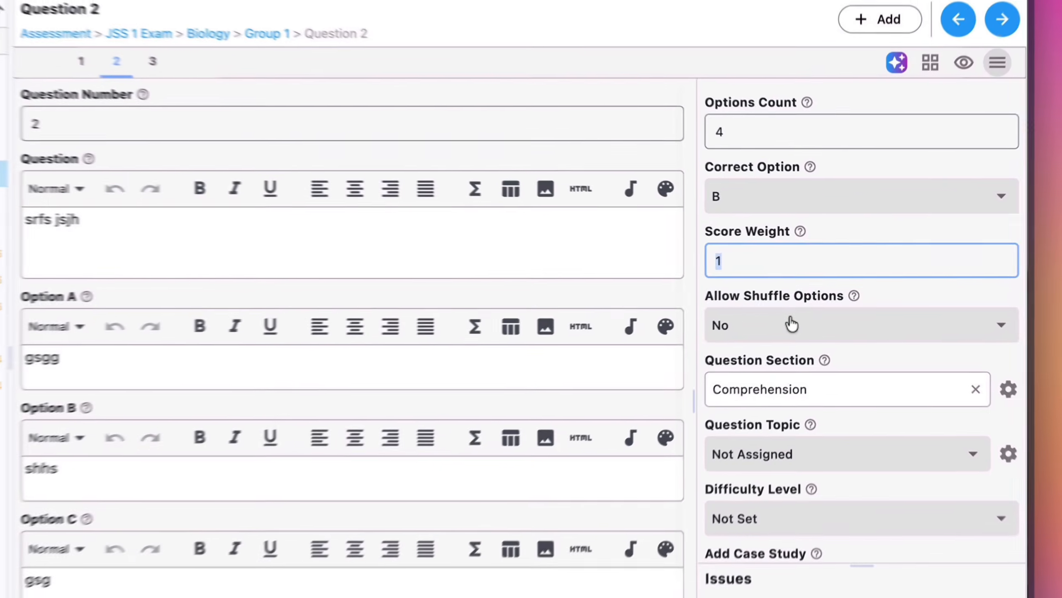
{"action": "left_click", "coordinate": [816, 299]}
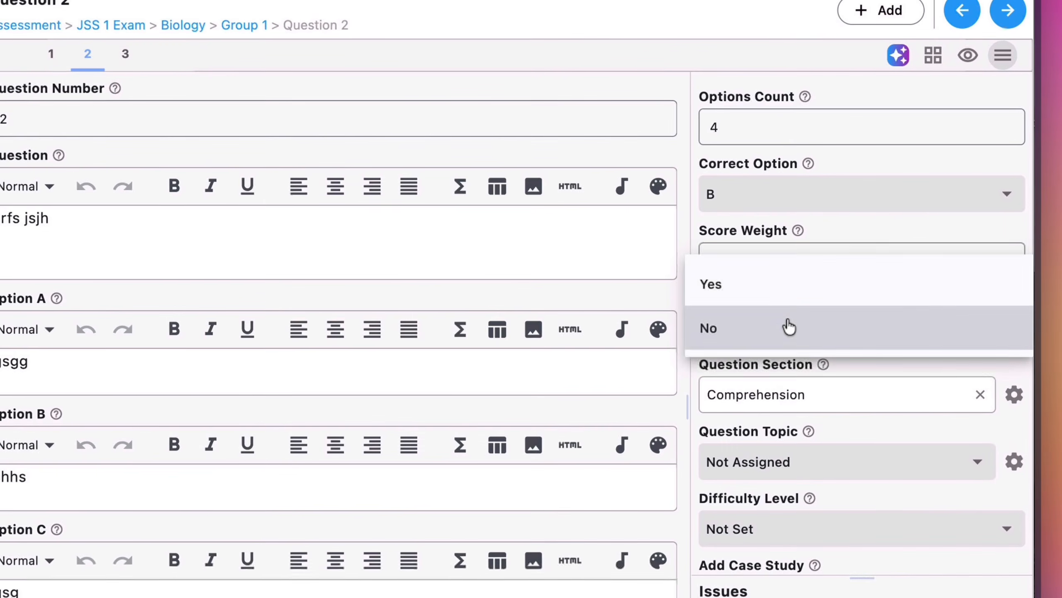
{"action": "left_click", "coordinate": [855, 216]}
Assign the topic Cell to Question 2
{"action": "scroll", "coordinate": [803, 368], "scroll_direction": "down", "scroll_amount": 1}
{"action": "scroll", "coordinate": [804, 369], "scroll_direction": "down", "scroll_amount": 2}
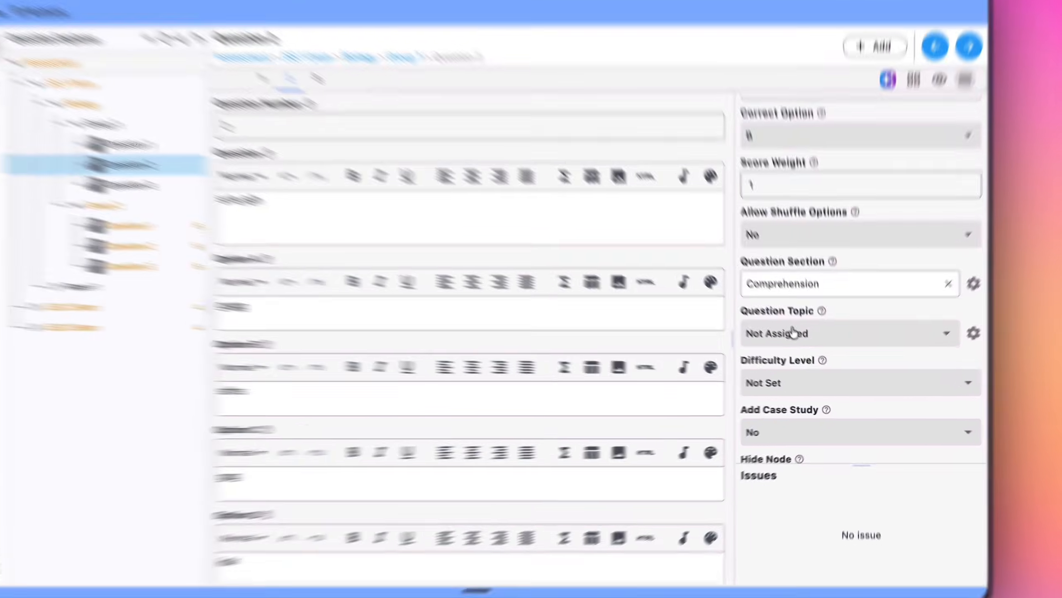
{"action": "left_click", "coordinate": [804, 344]}
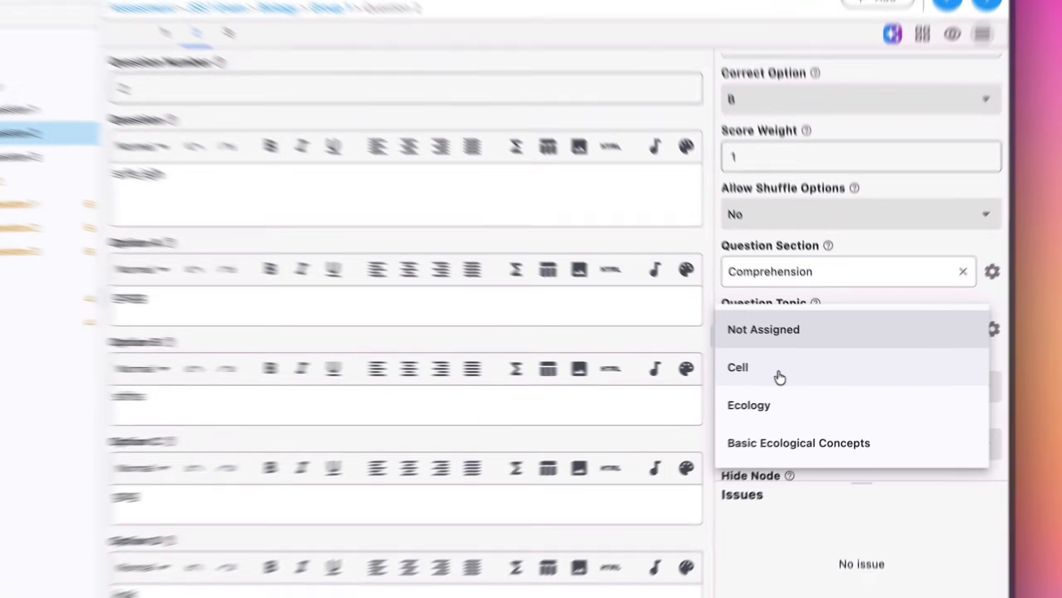
{"action": "left_click", "coordinate": [801, 376]}
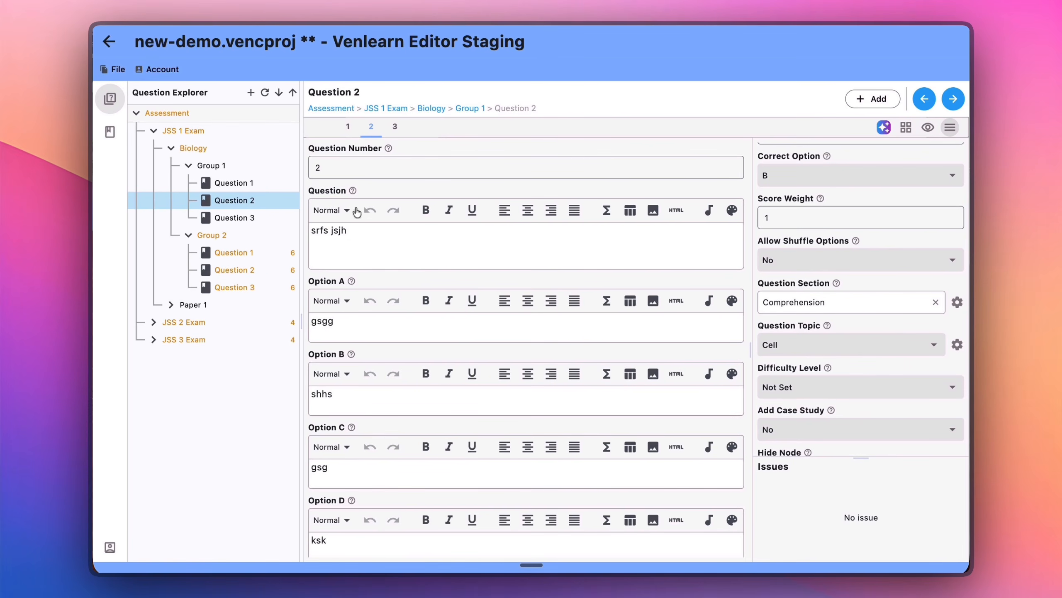
Set the difficulty level of Question 2 to Easy and review the available difficulty choices
{"action": "scroll", "coordinate": [788, 387], "scroll_direction": "down", "scroll_amount": 3}
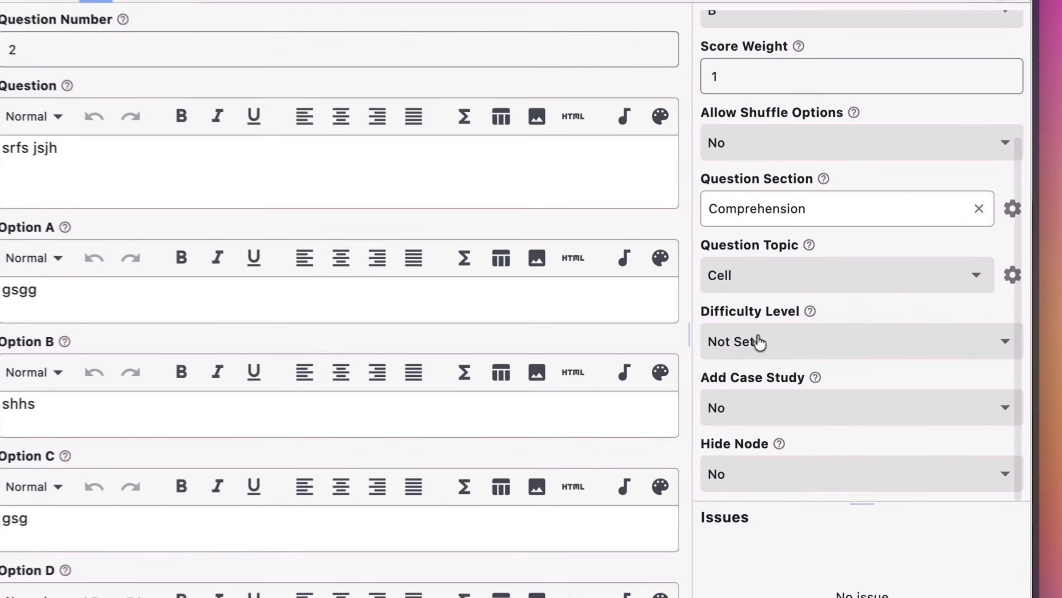
{"action": "left_click", "coordinate": [795, 354]}
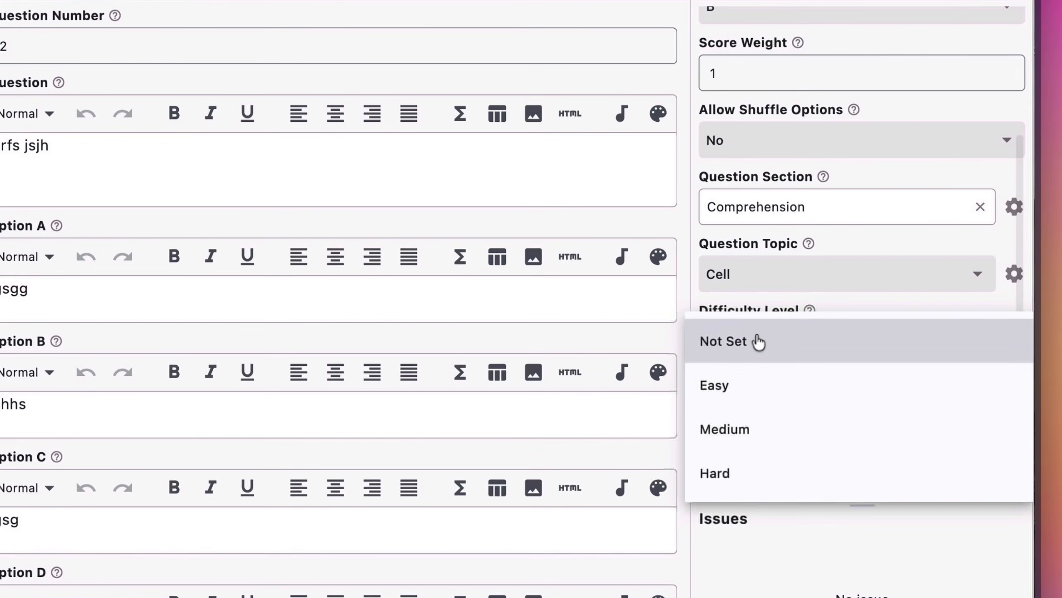
{"action": "left_click", "coordinate": [759, 388]}
{"action": "left_click", "coordinate": [780, 349]}
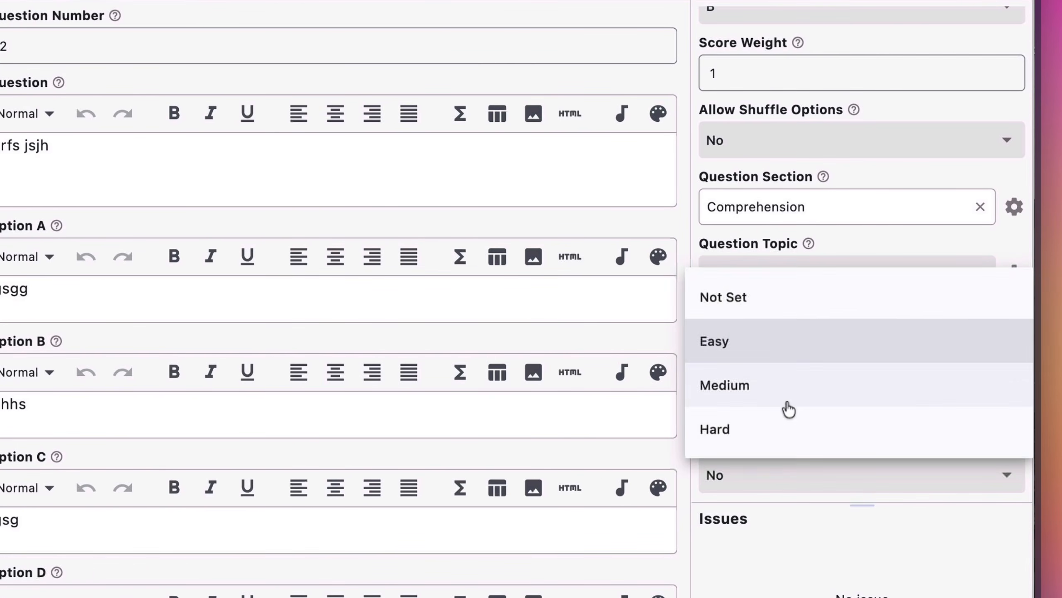
{"action": "left_click", "coordinate": [856, 231]}
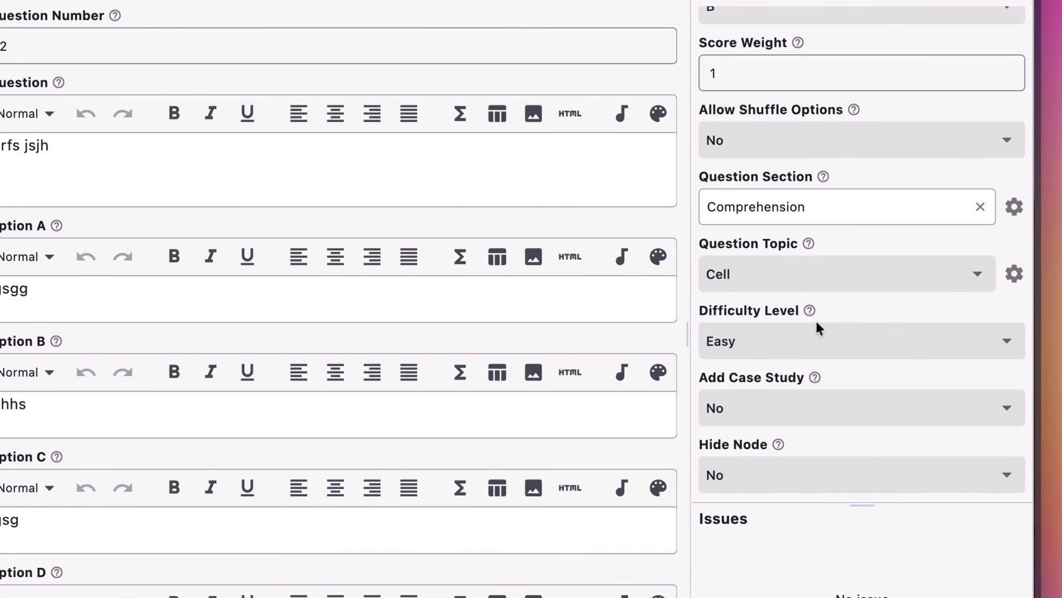
{"action": "scroll", "coordinate": [817, 321], "scroll_direction": "down", "scroll_amount": 2}
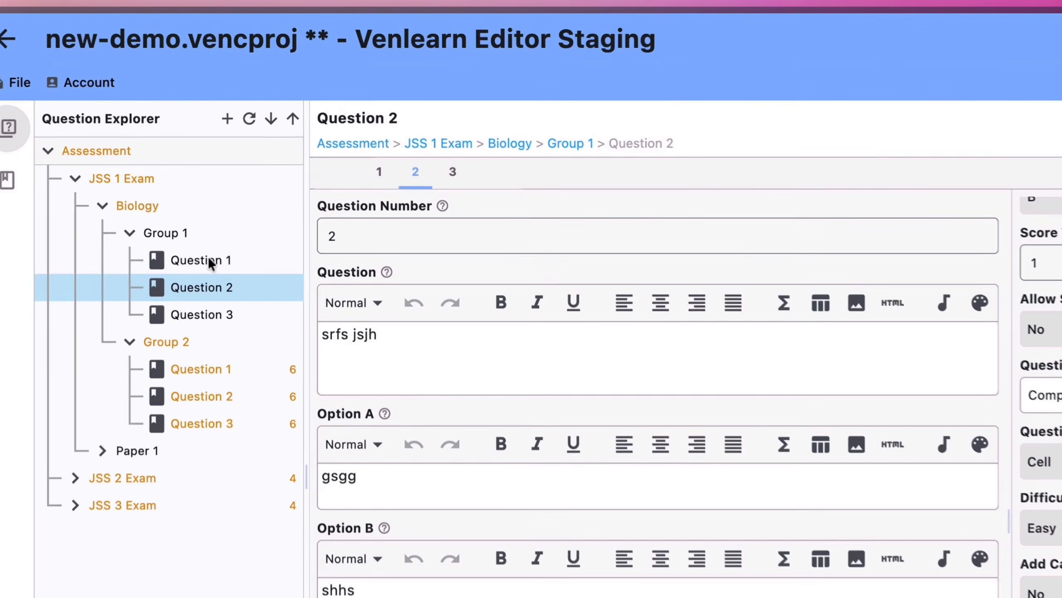
Open Question 1 of Group 1 and set Add Case Study to Yes
{"action": "left_click", "coordinate": [209, 263]}
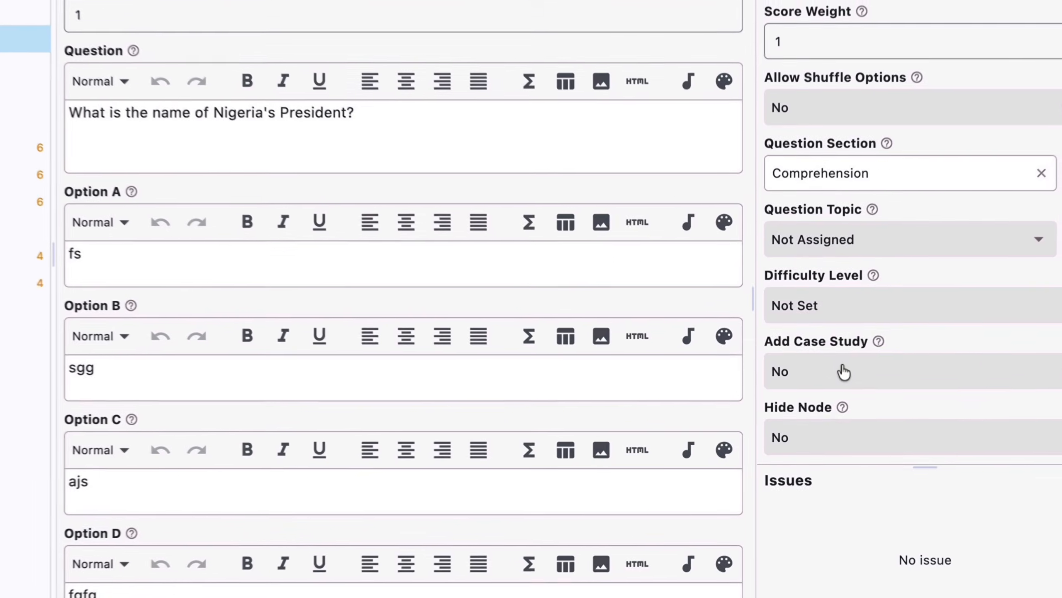
{"action": "left_click", "coordinate": [809, 396]}
{"action": "left_click", "coordinate": [828, 407]}
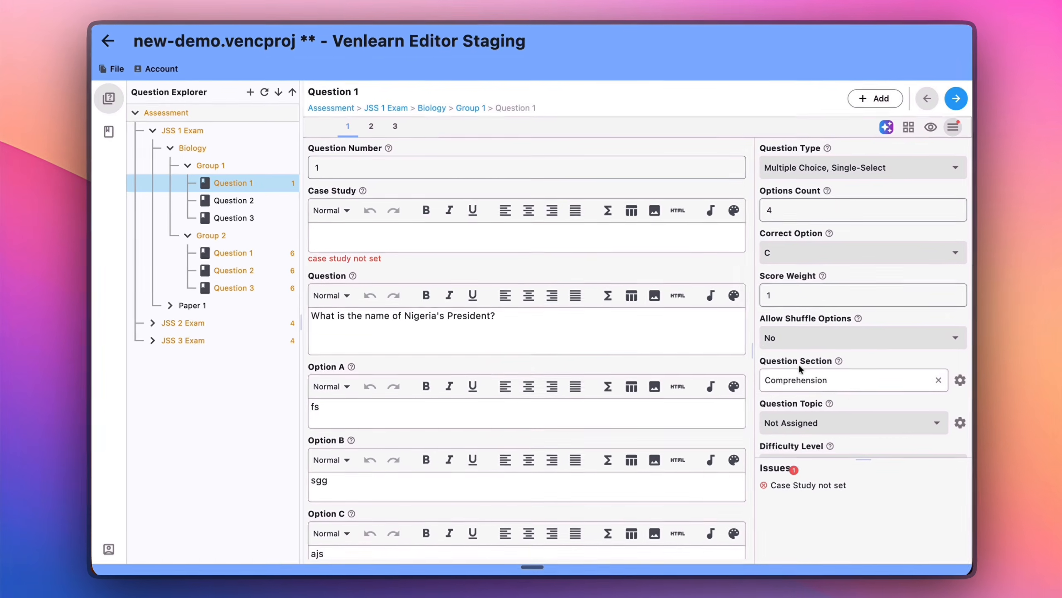
{"action": "scroll", "coordinate": [845, 389], "scroll_direction": "down", "scroll_amount": 5}
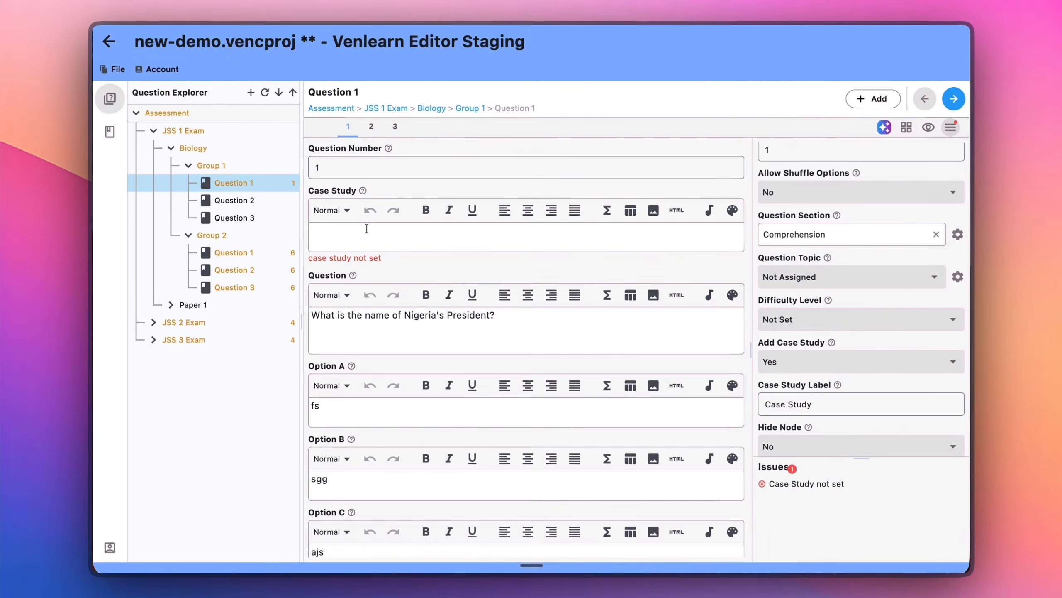
Enter "Read the following passage and answer the questions below" as the case study text of Question 1
{"action": "type", "text": "Read rth"}
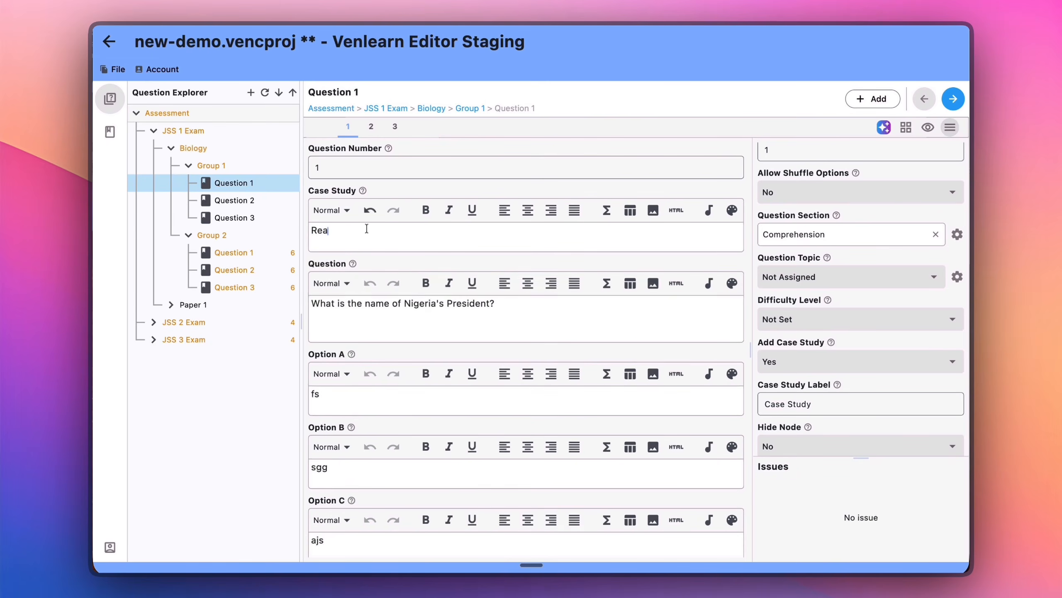
{"action": "key", "text": "BackSpace"}
{"action": "key", "text": "BackSpace"}
{"action": "type", "text": "trh"}
{"action": "key", "text": "BackSpace"}
{"action": "key", "text": "BackSpace"}
{"action": "type", "text": "he following passage and a"}
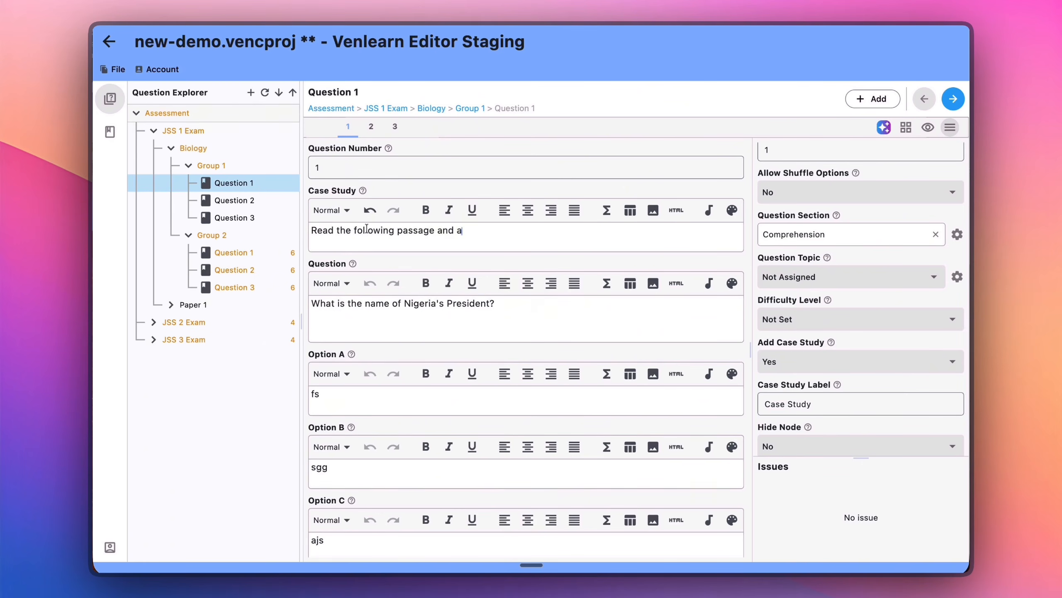
{"action": "type", "text": "nswer th"}
{"action": "key", "text": "space"}
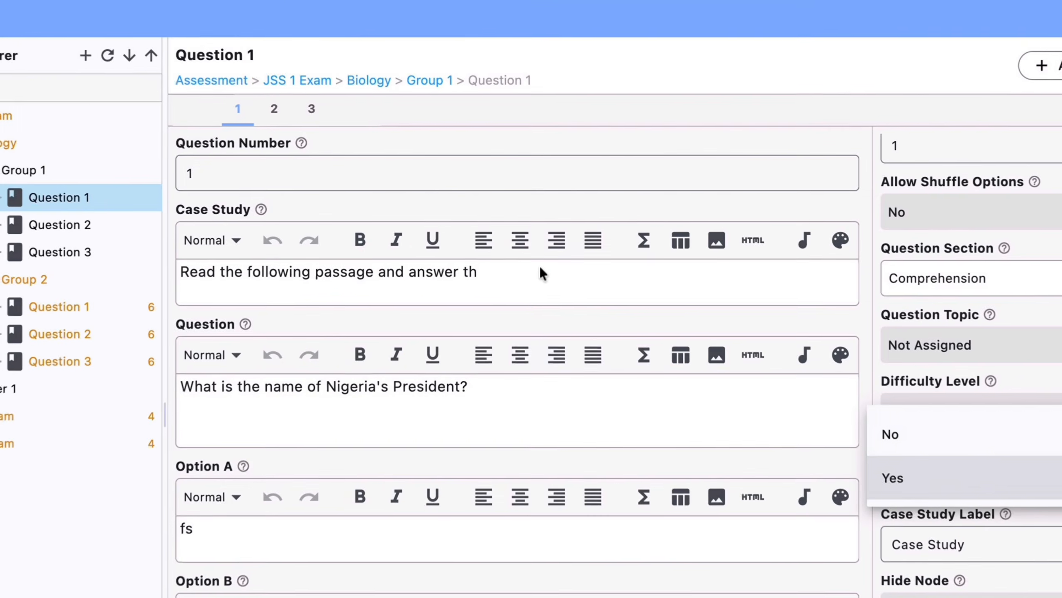
{"action": "key", "text": "Return"}
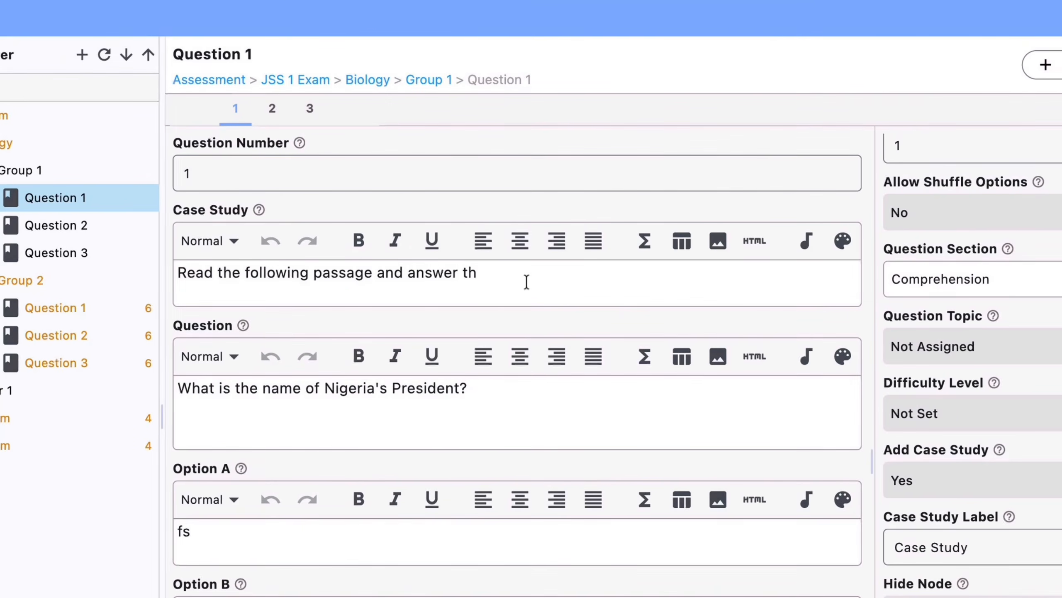
{"action": "type", "text": "e ques"}
{"action": "type", "text": "tions "}
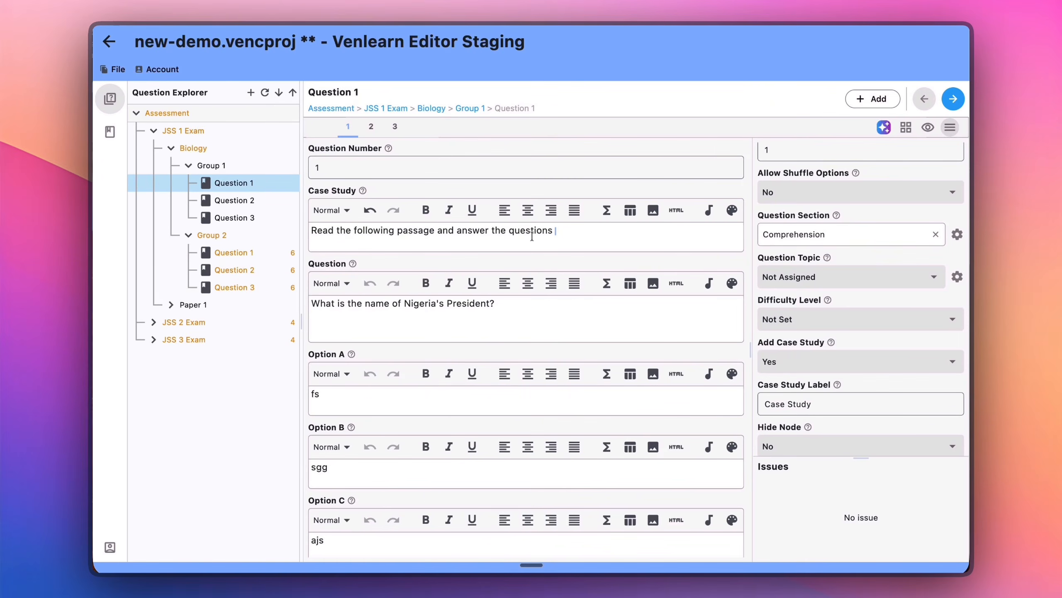
{"action": "type", "text": "below"}
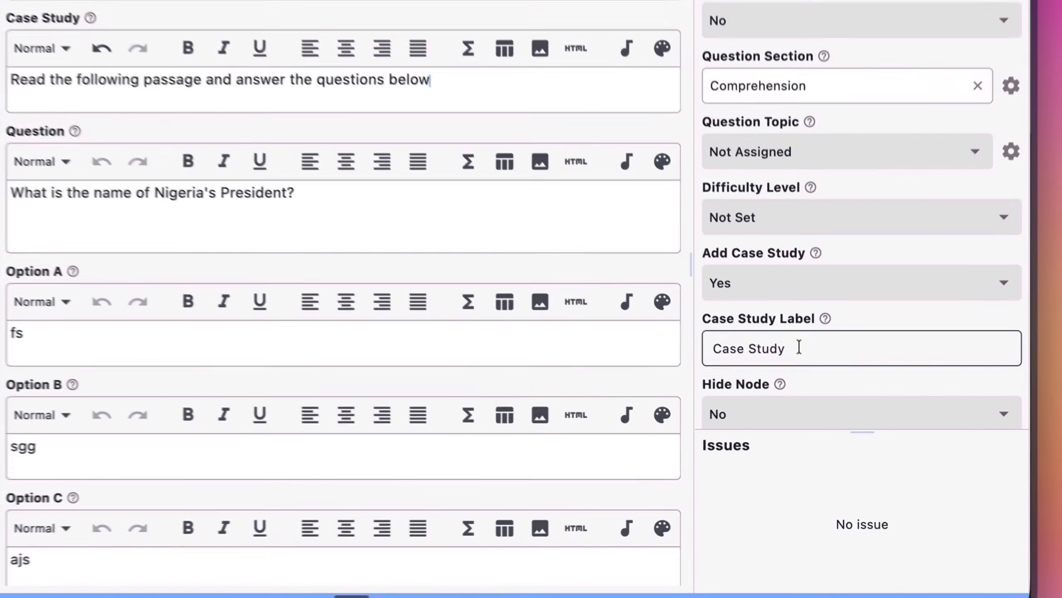
Change the case study label of Question 1 to "Passage"
{"action": "left_click_drag", "start_coordinate": [799, 347], "coordinate": [710, 339]}
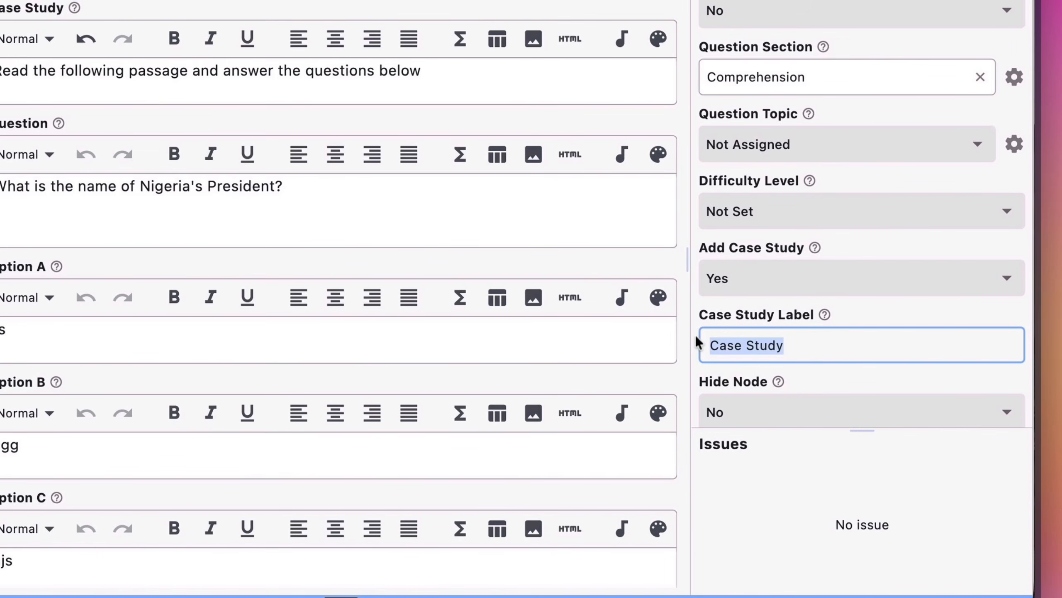
{"action": "type", "text": "Pass"}
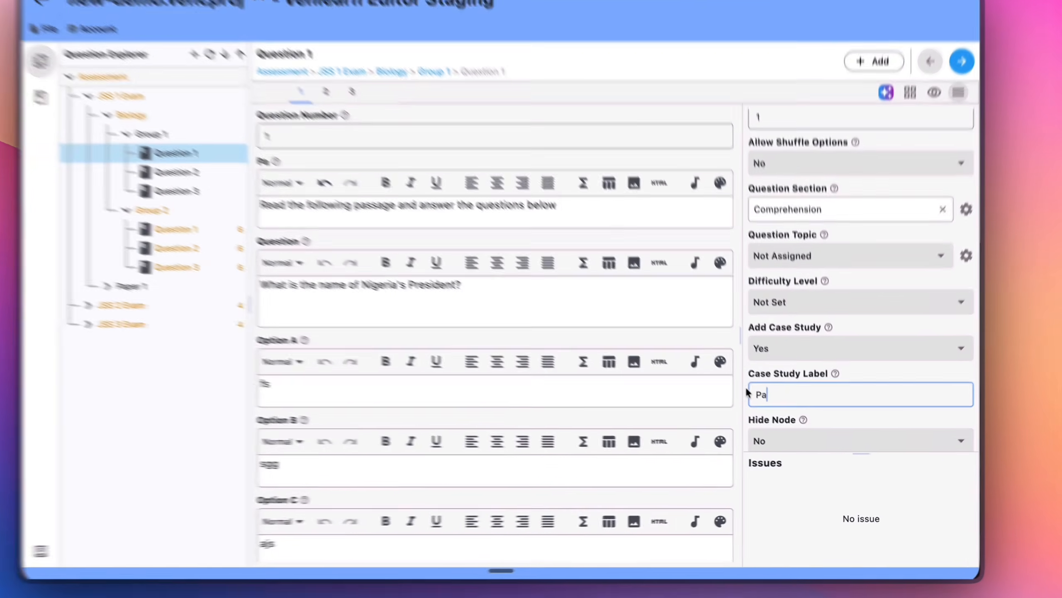
{"action": "type", "text": "age"}
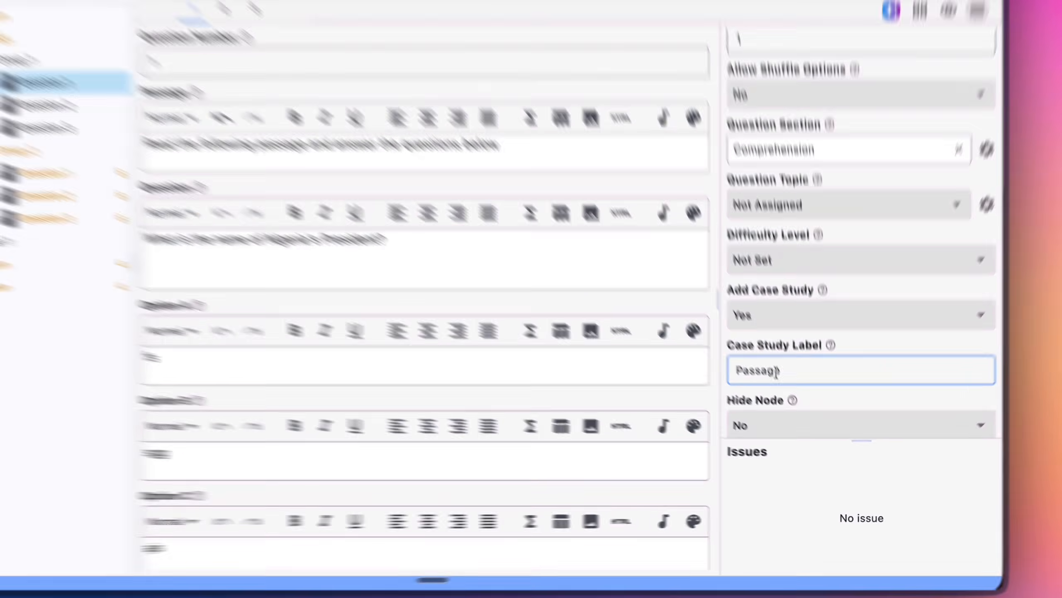
Change the case study label of Question 1 to "Comprehension"
{"action": "double_click", "coordinate": [790, 404]}
{"action": "type", "text": "Comp"}
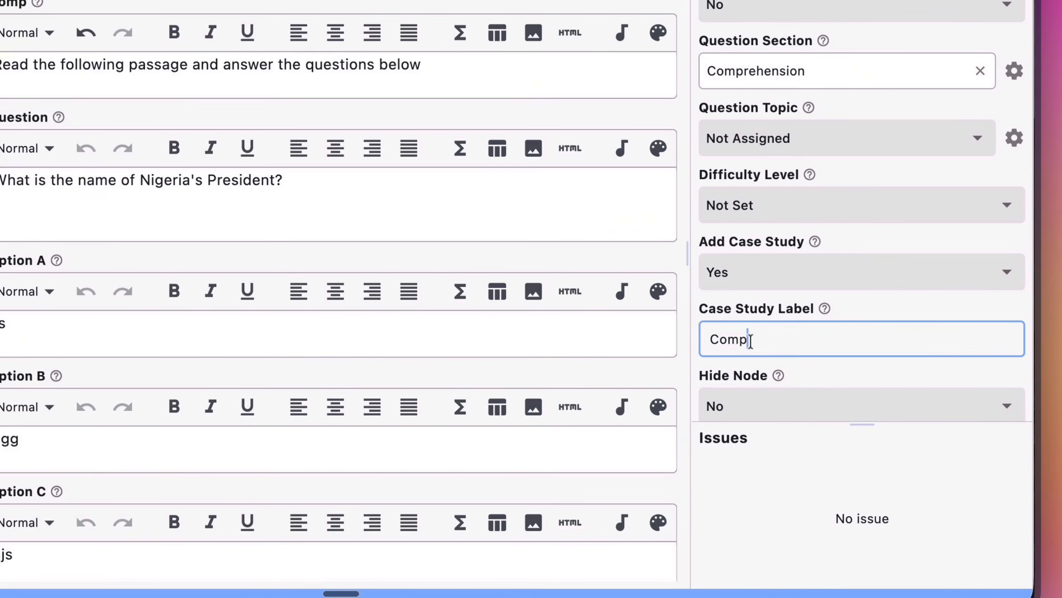
{"action": "type", "text": "rehens"}
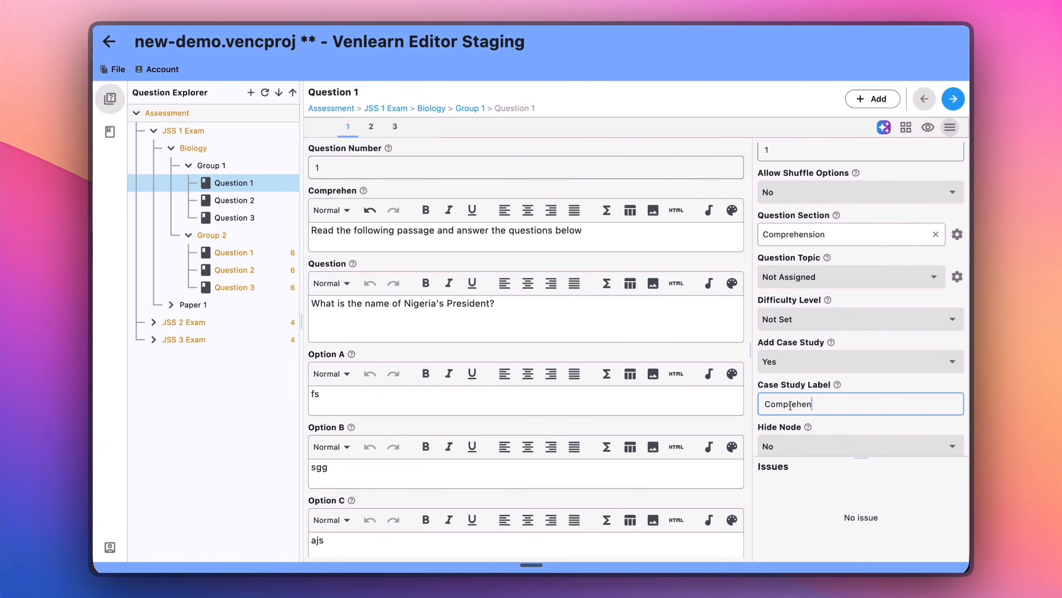
{"action": "type", "text": "ion"}
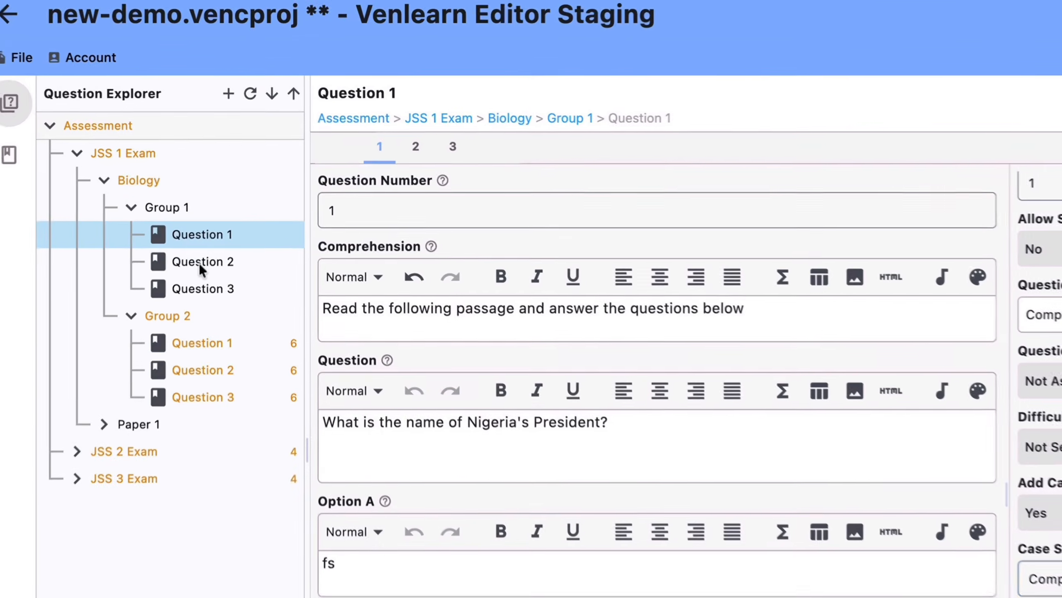
Set Add Case Study to Yes for Question 2 of Group 1 and copy the case study from the previous question
{"action": "left_click", "coordinate": [228, 200]}
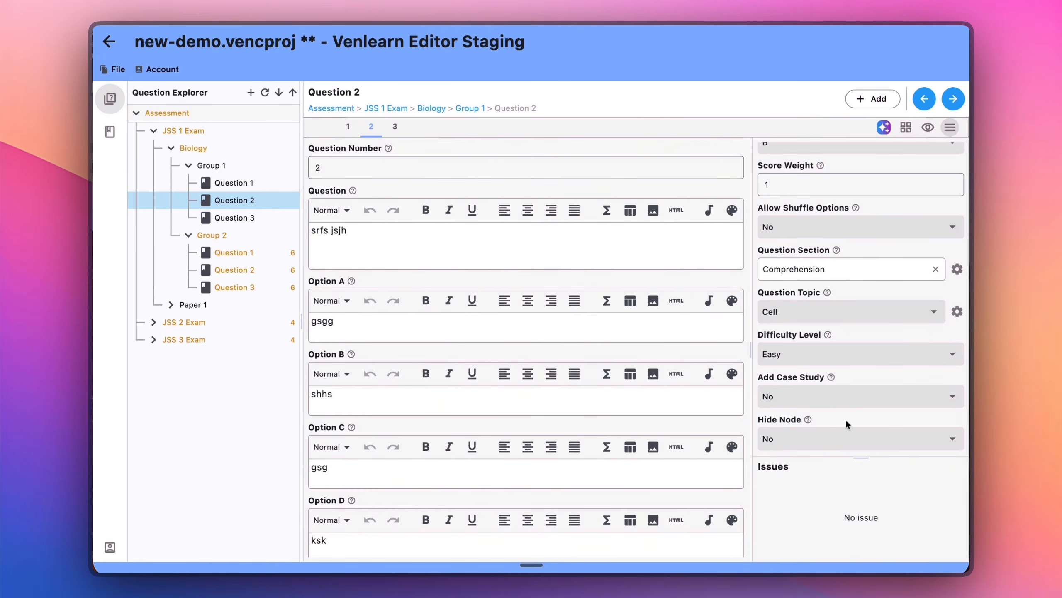
{"action": "scroll", "coordinate": [845, 418], "scroll_direction": "down", "scroll_amount": 2}
{"action": "left_click", "coordinate": [791, 395]}
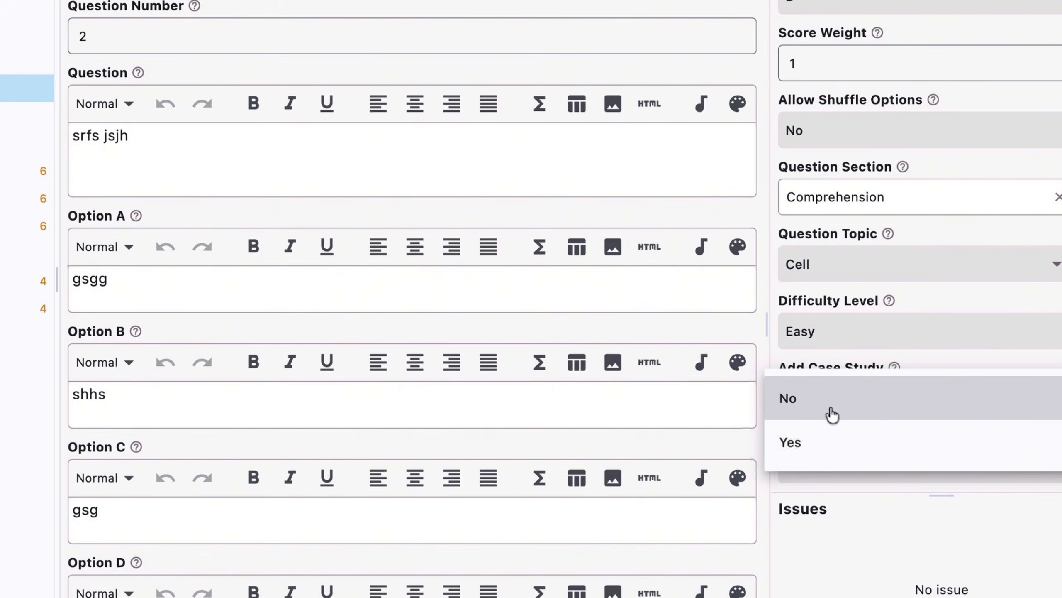
{"action": "left_click", "coordinate": [822, 441]}
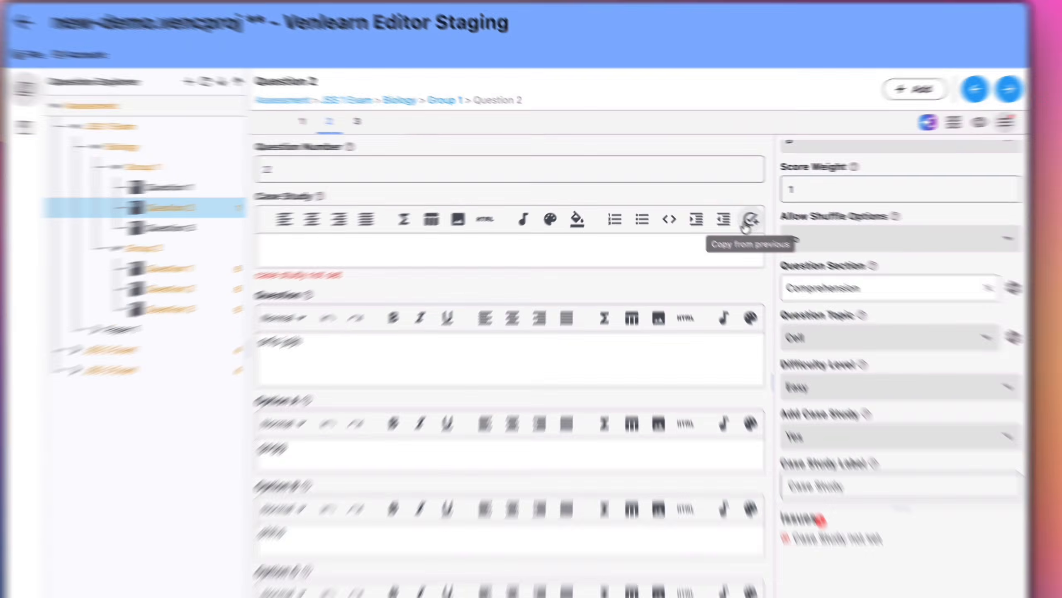
{"action": "left_click", "coordinate": [731, 213]}
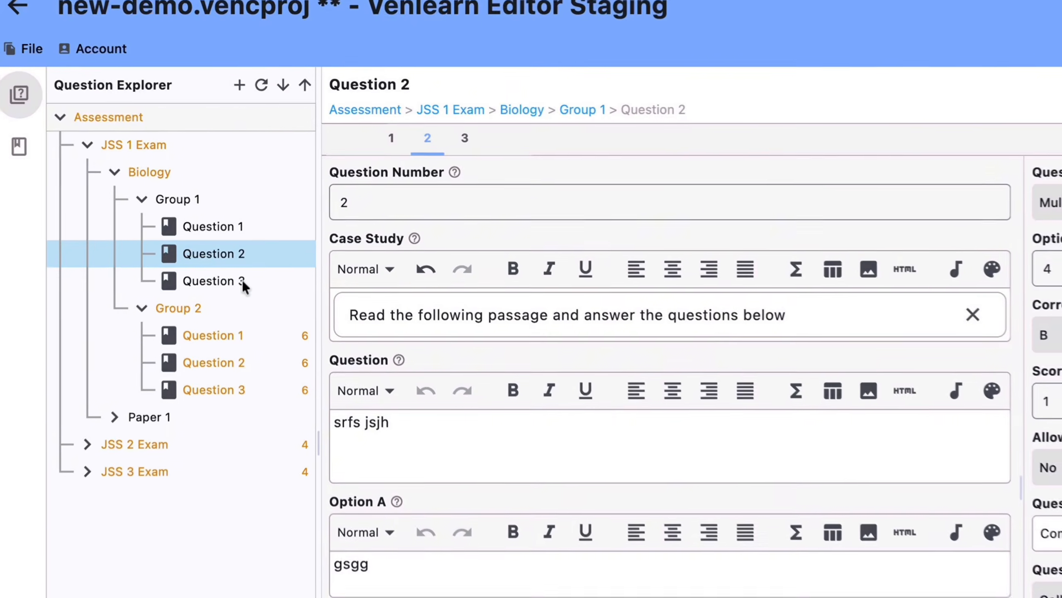
Set Add Case Study to Yes for Question 3 of Group 1 and copy the case study from the previous question
{"action": "left_click", "coordinate": [252, 217]}
{"action": "scroll", "coordinate": [837, 334], "scroll_direction": "down", "scroll_amount": 5}
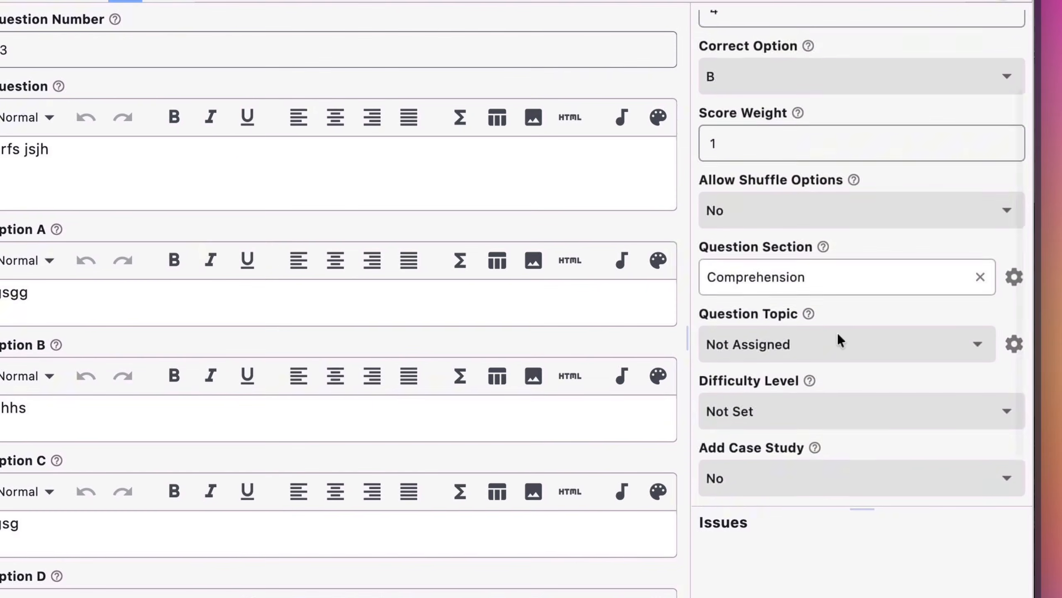
{"action": "left_click", "coordinate": [782, 417]}
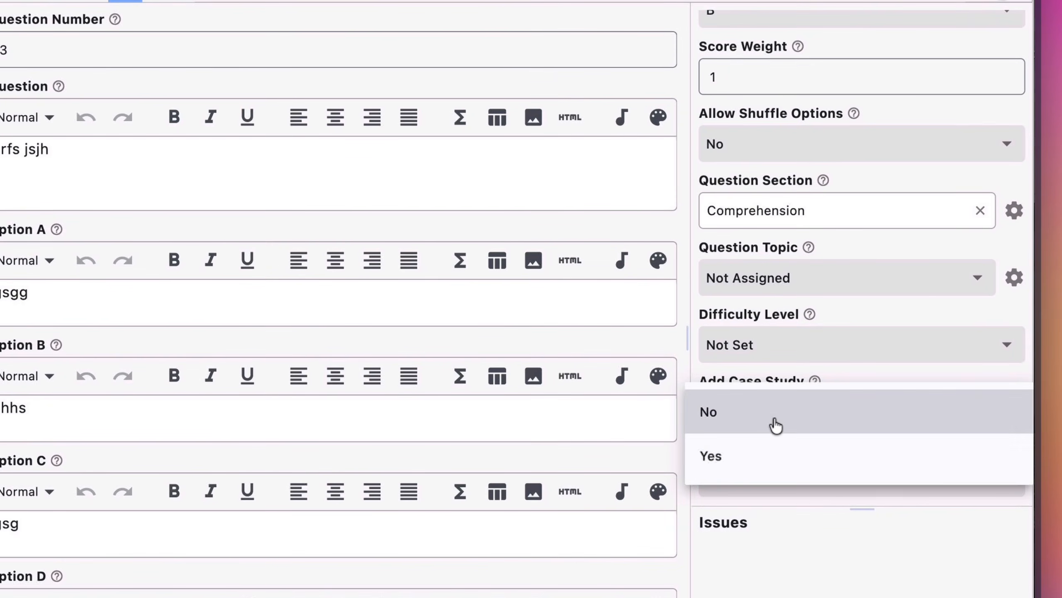
{"action": "left_click", "coordinate": [749, 454]}
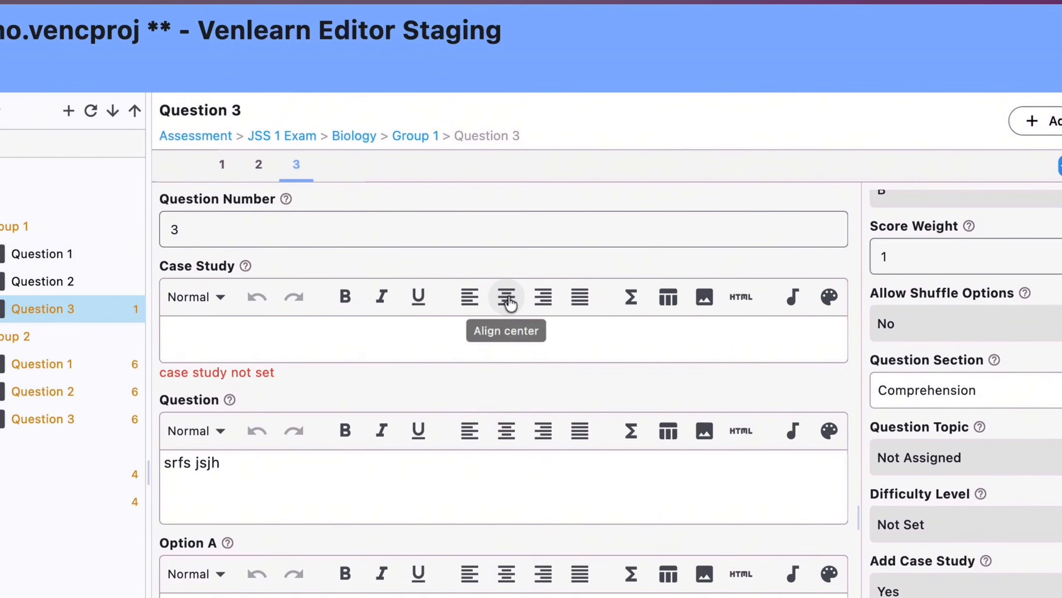
{"action": "scroll", "coordinate": [519, 190], "scroll_direction": "right", "scroll_amount": 5}
{"action": "left_click", "coordinate": [777, 266]}
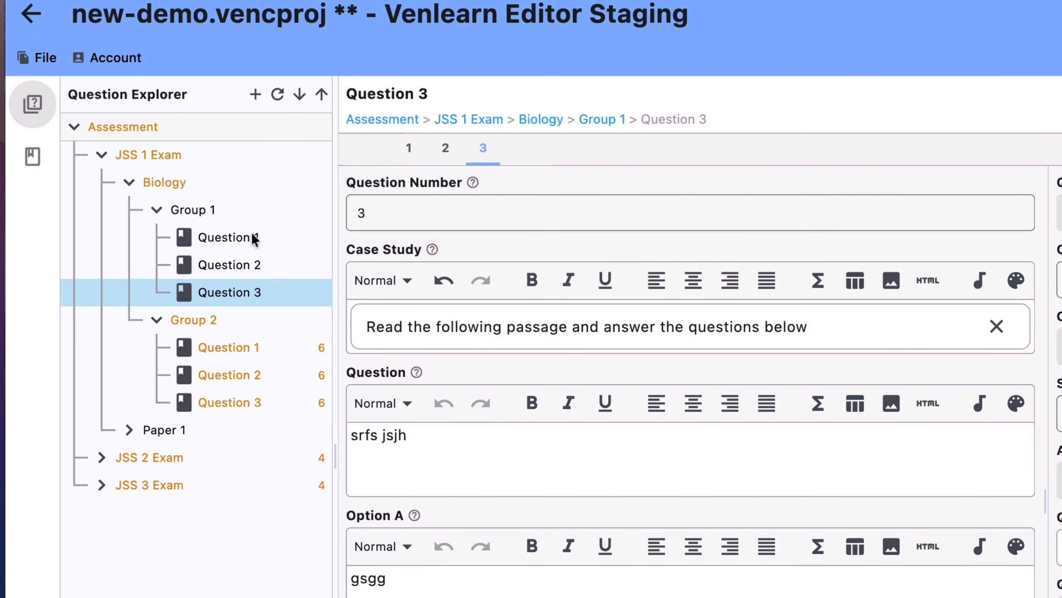
Open Question 1 of Group 1 and review its properties from question type to Hide Node
{"action": "left_click", "coordinate": [254, 239]}
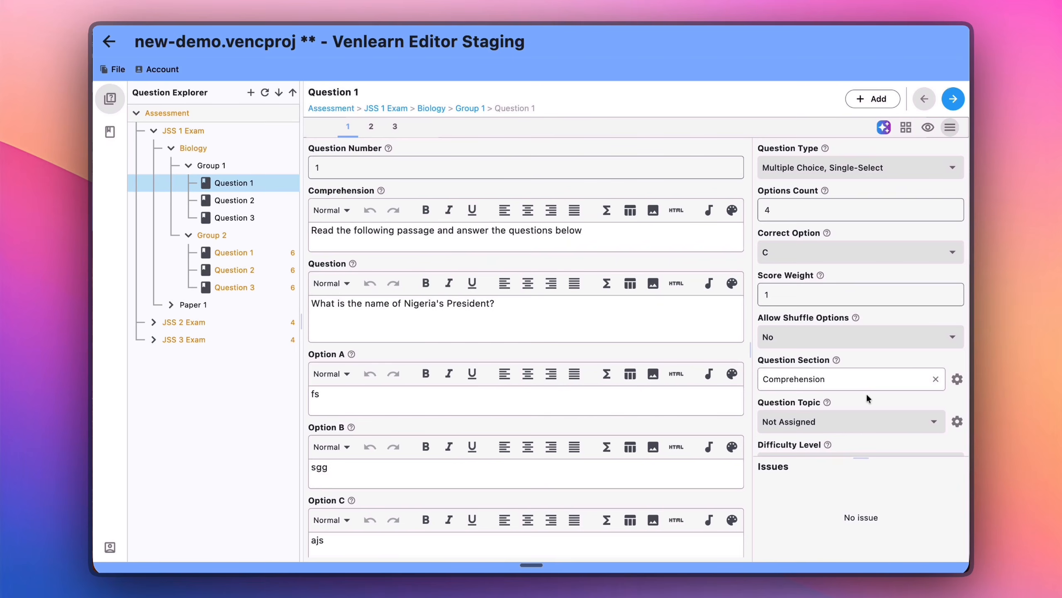
{"action": "scroll", "coordinate": [867, 395], "scroll_direction": "down", "scroll_amount": 1}
{"action": "scroll", "coordinate": [867, 395], "scroll_direction": "down", "scroll_amount": 5}
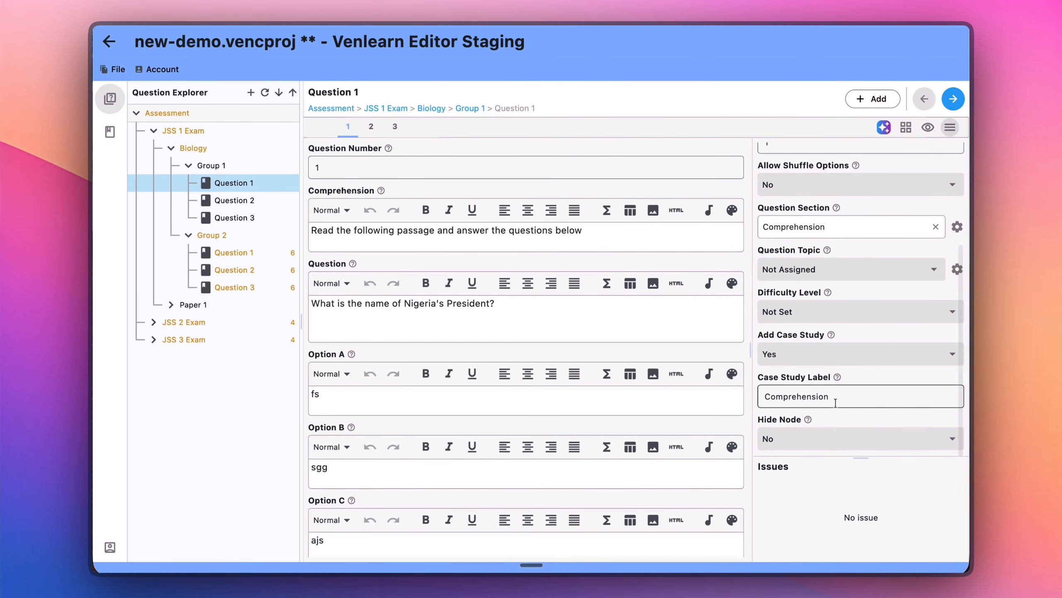
{"action": "scroll", "coordinate": [835, 403], "scroll_direction": "up", "scroll_amount": 5}
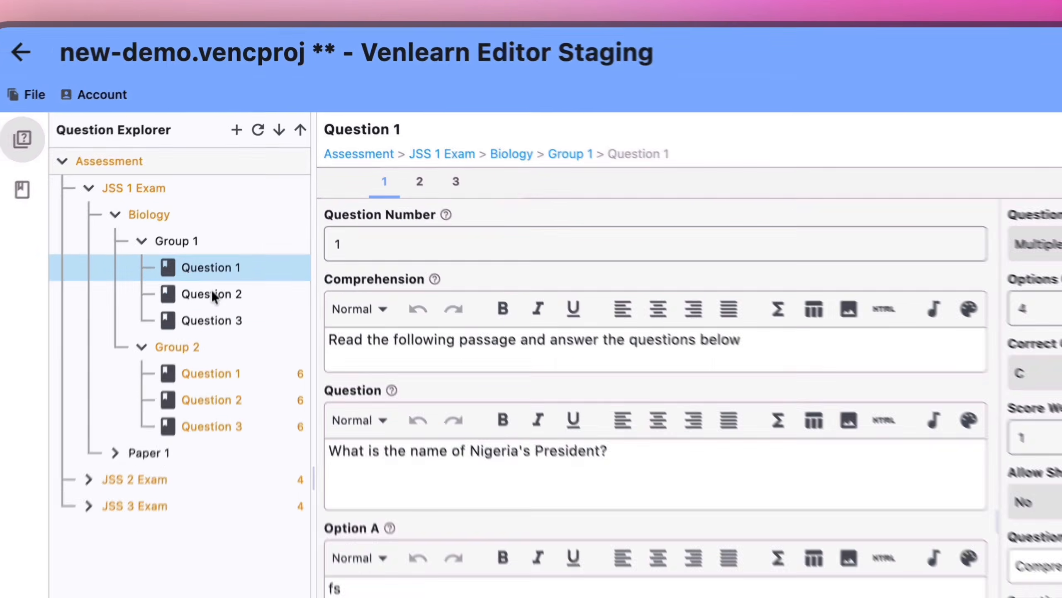
Set the question type of Question 2 in Group 1 to Multiple Choice, Multi-Select
{"action": "left_click", "coordinate": [232, 200]}
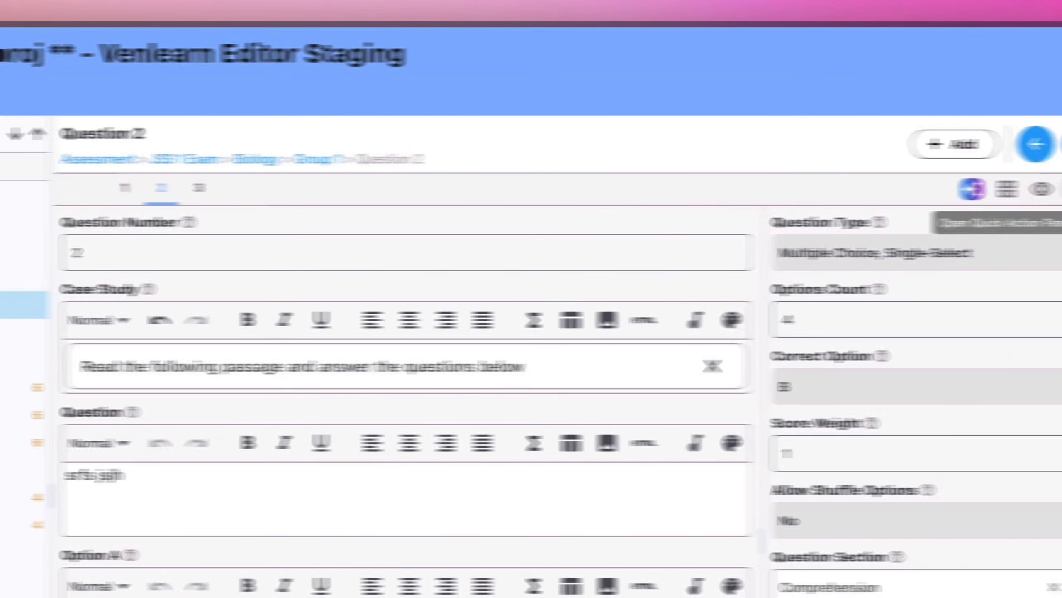
{"action": "left_click", "coordinate": [816, 253]}
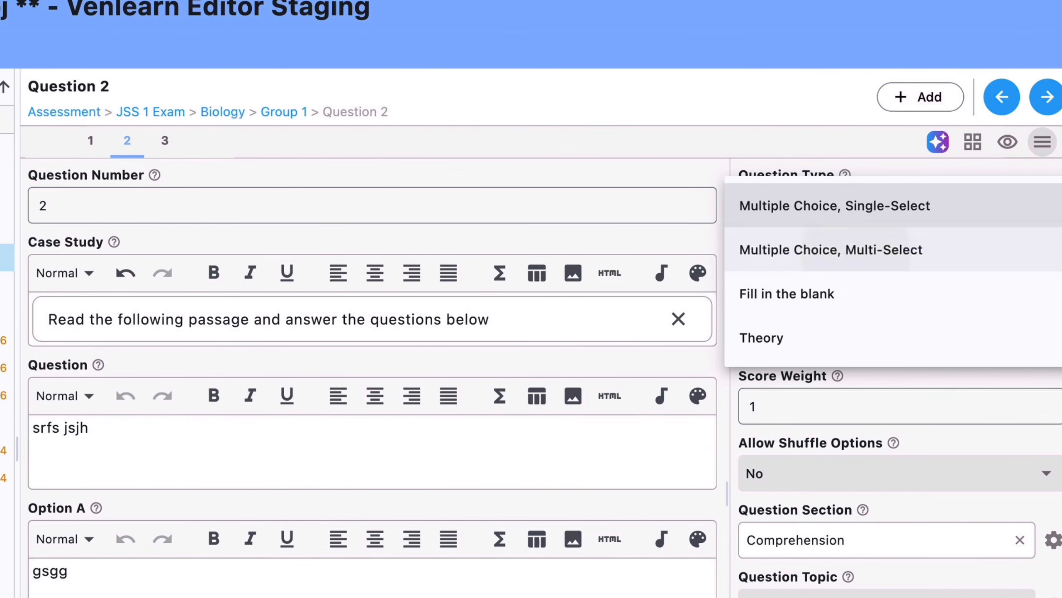
{"action": "left_click", "coordinate": [856, 251]}
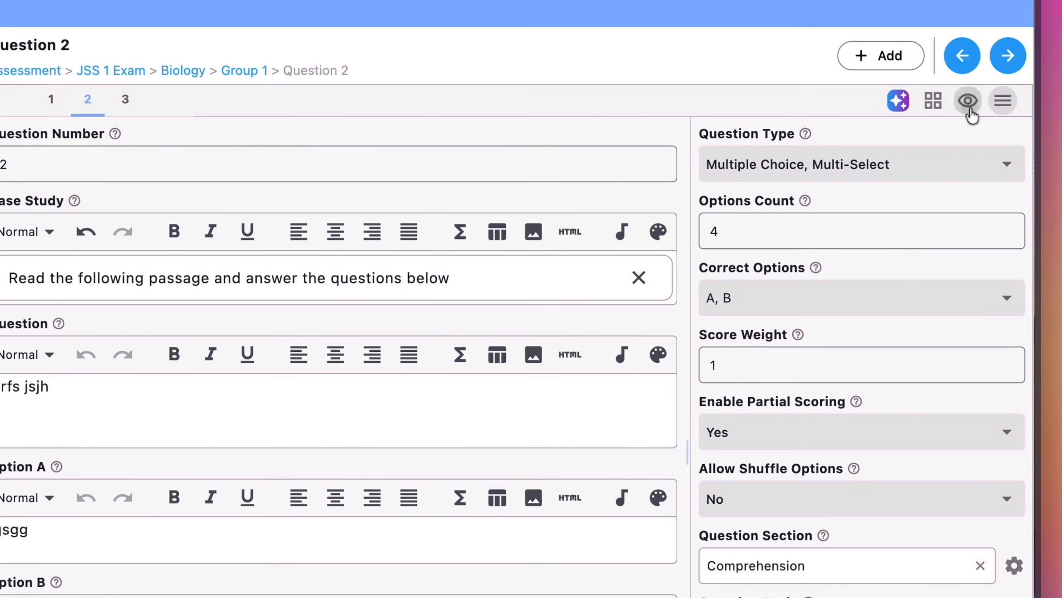
Preview Question 2 and return to its properties to inspect the choices for its correct options
{"action": "left_click", "coordinate": [968, 102]}
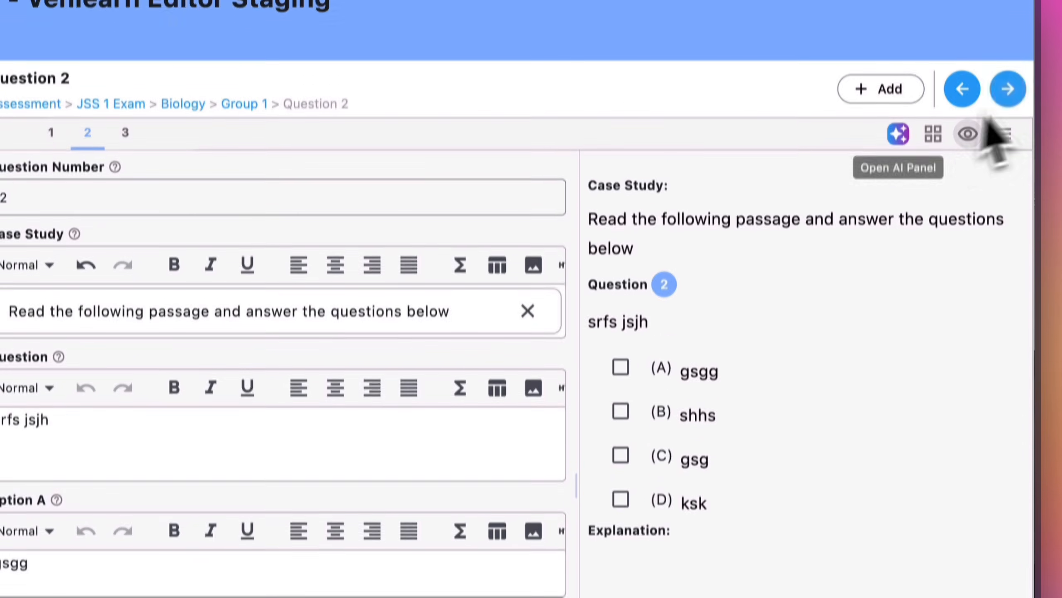
{"action": "left_click", "coordinate": [1003, 88]}
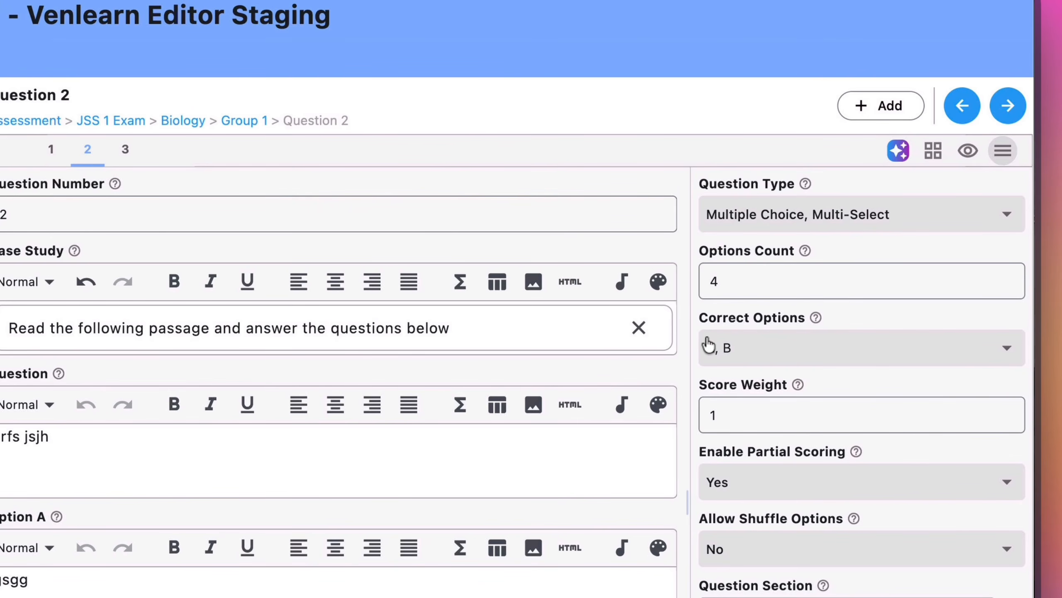
{"action": "left_click", "coordinate": [771, 346]}
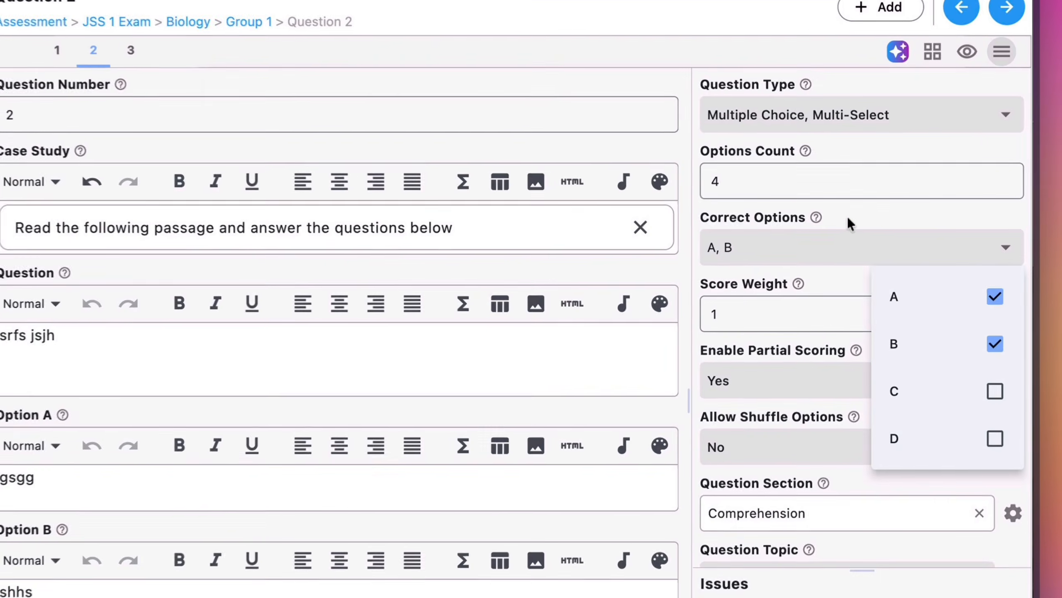
{"action": "left_click", "coordinate": [851, 238]}
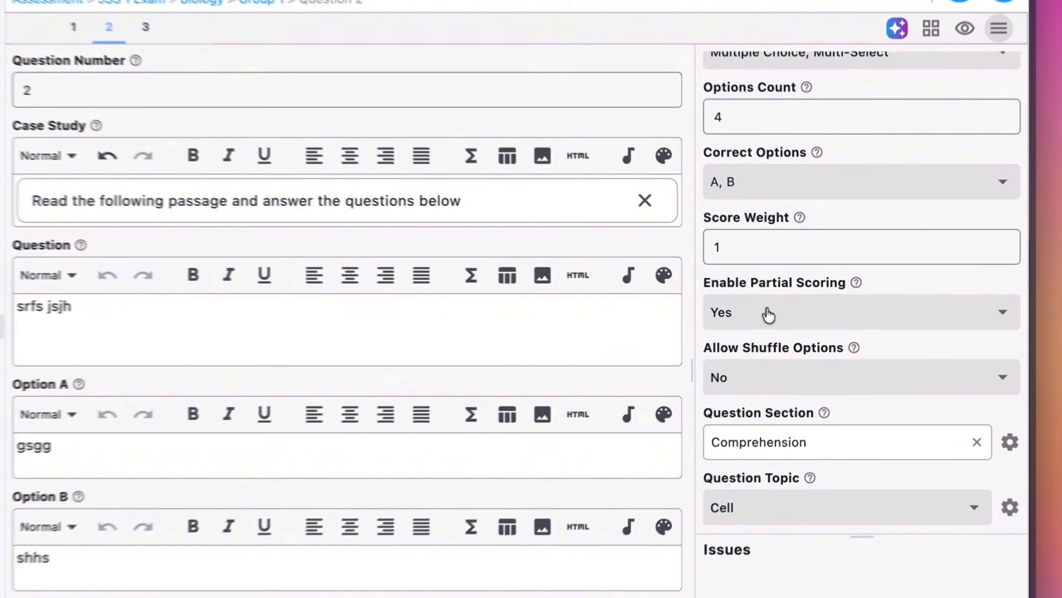
Set Enable Partial Scoring of Question 2 to No and back to Yes
{"action": "left_click", "coordinate": [800, 313]}
{"action": "left_click", "coordinate": [896, 272]}
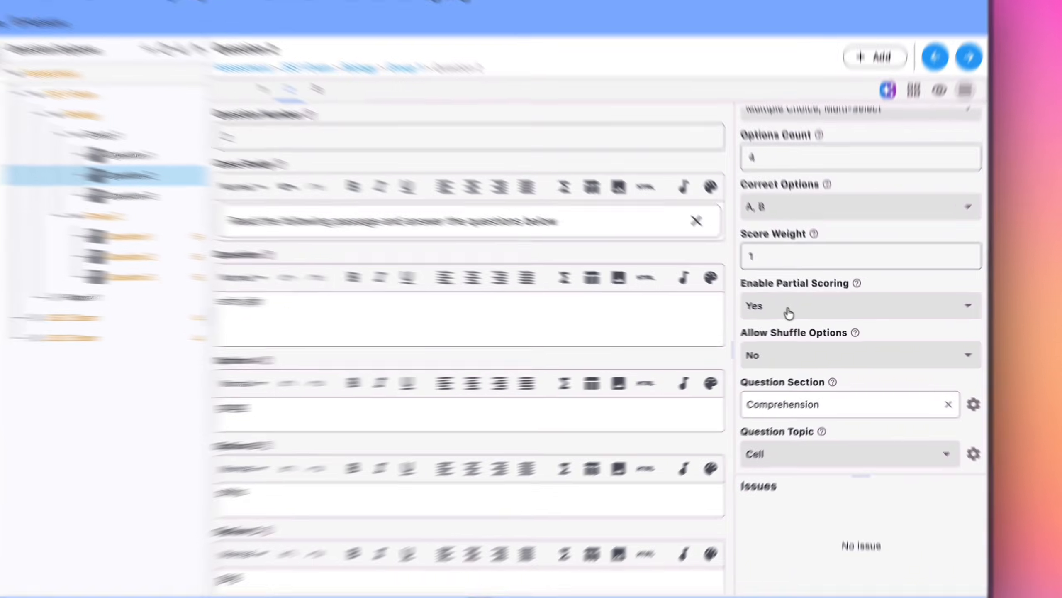
{"action": "left_click", "coordinate": [795, 311]}
{"action": "left_click", "coordinate": [755, 333]}
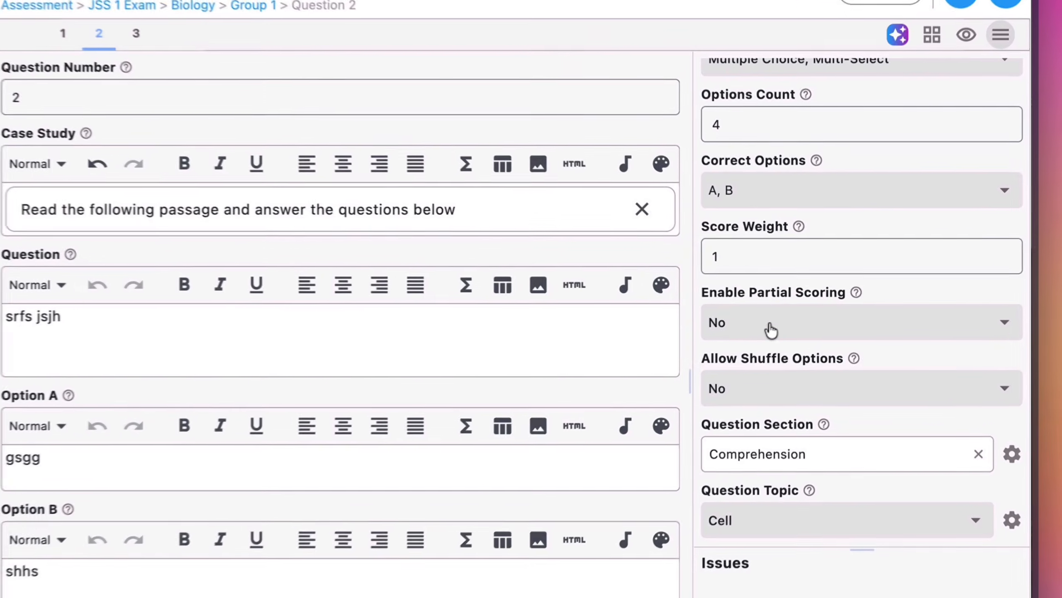
{"action": "left_click", "coordinate": [798, 315]}
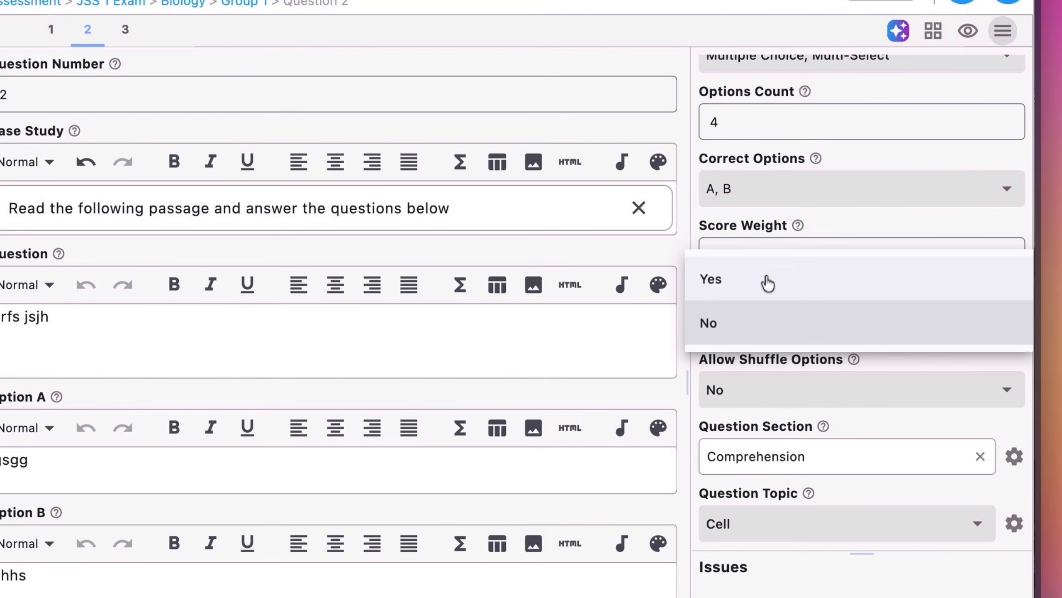
{"action": "left_click", "coordinate": [795, 286]}
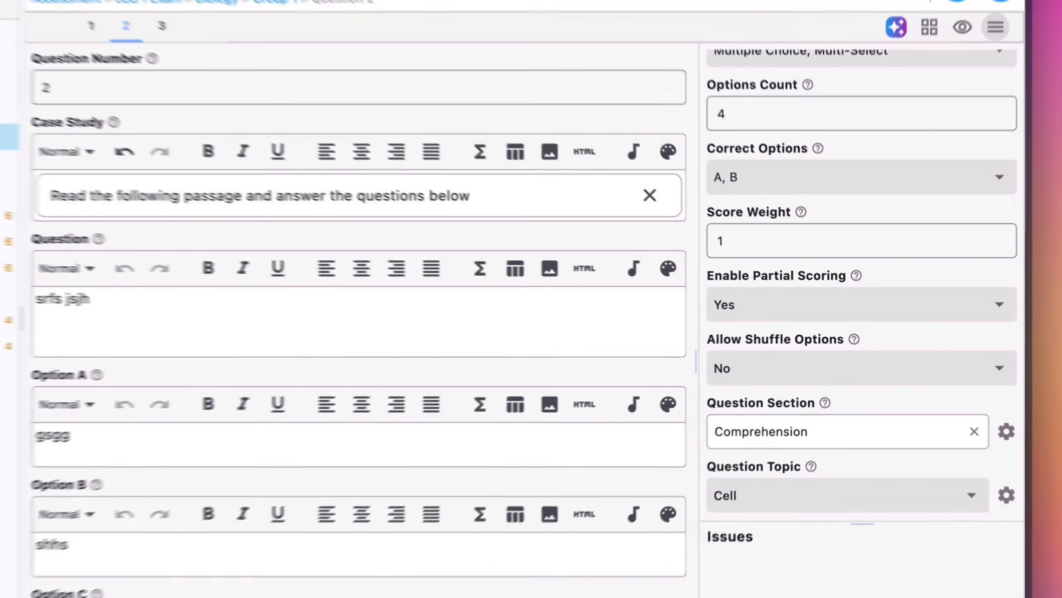
Set Enable Partial Scoring of Question 2 to No and read the help note for that field
{"action": "left_click", "coordinate": [797, 310]}
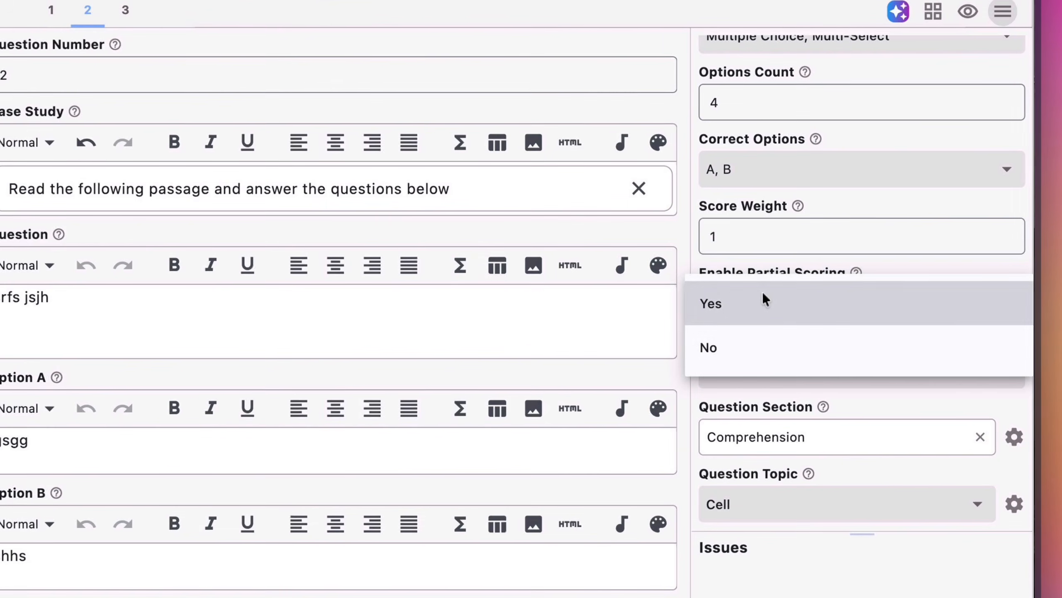
{"action": "left_click", "coordinate": [798, 338]}
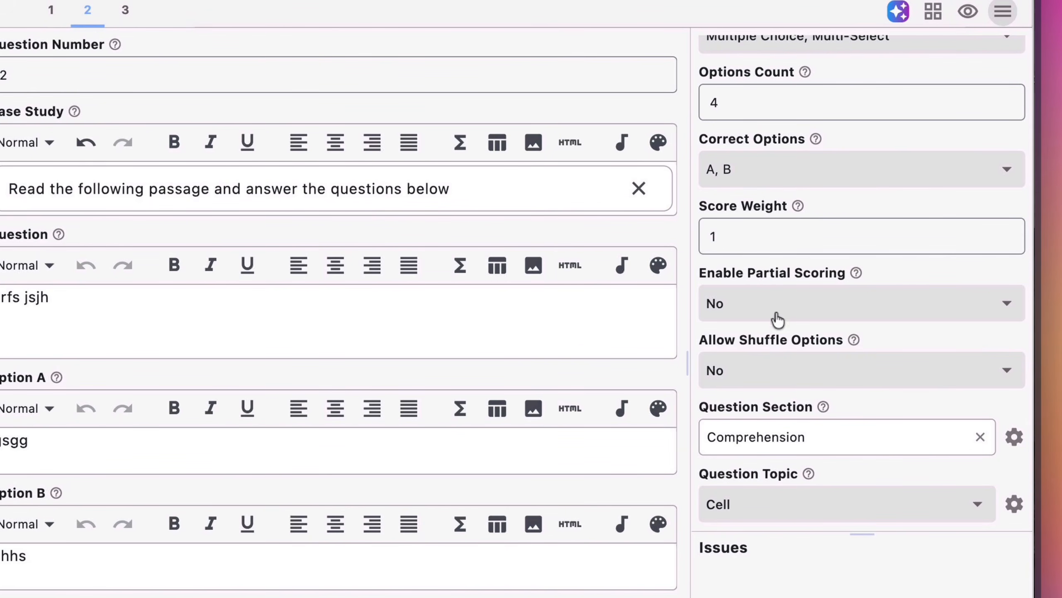
{"action": "mouse_move", "coordinate": [856, 272]}
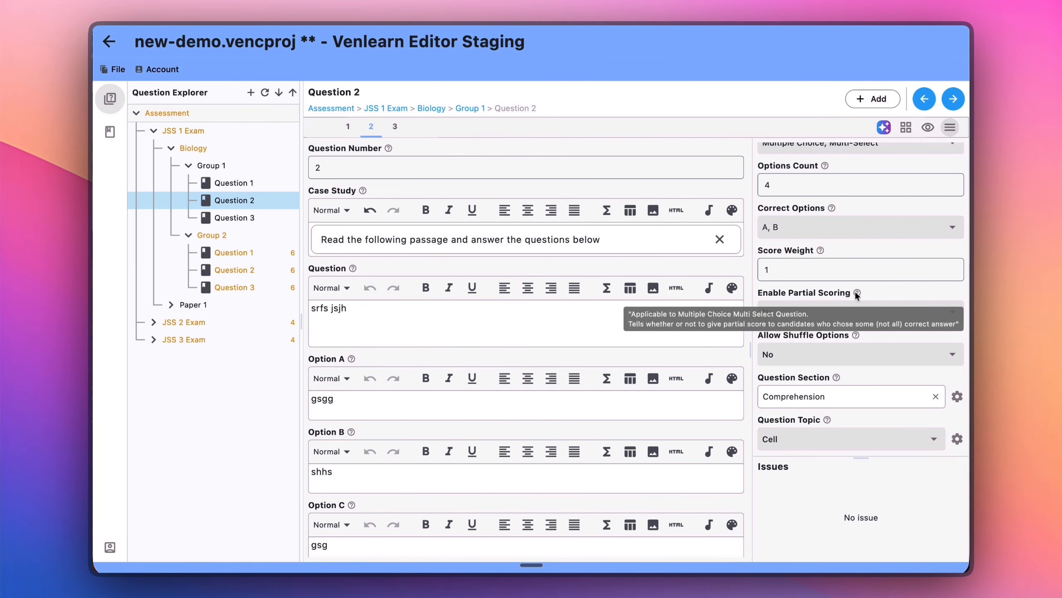
{"action": "mouse_move", "coordinate": [857, 294]}
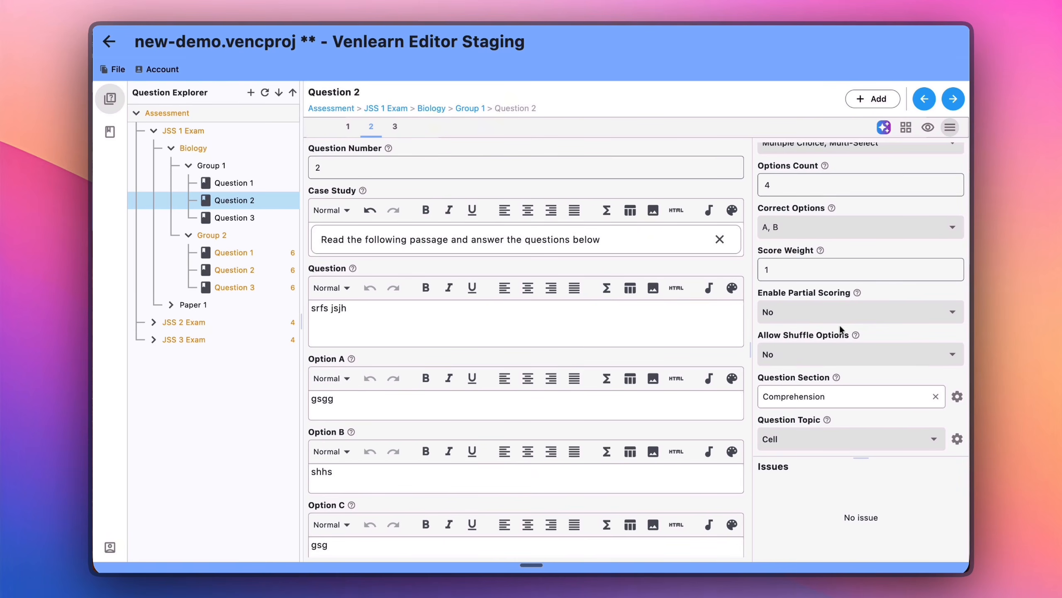
Review the remaining properties of Question 2 from Allow Shuffle Options down to Hide Node
{"action": "scroll", "coordinate": [840, 326], "scroll_direction": "down", "scroll_amount": 3}
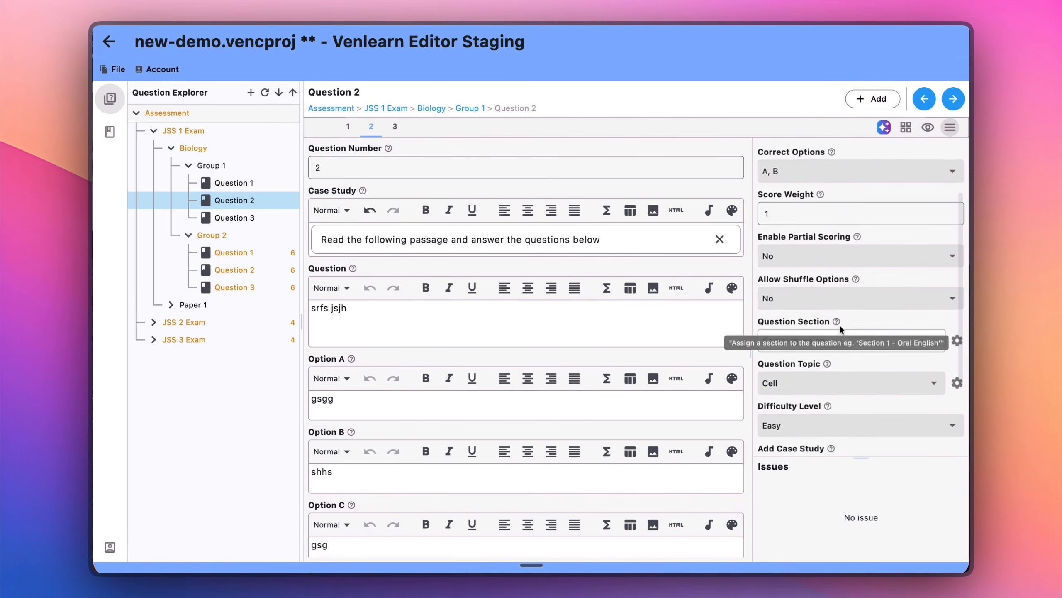
{"action": "scroll", "coordinate": [839, 324], "scroll_direction": "down", "scroll_amount": 2}
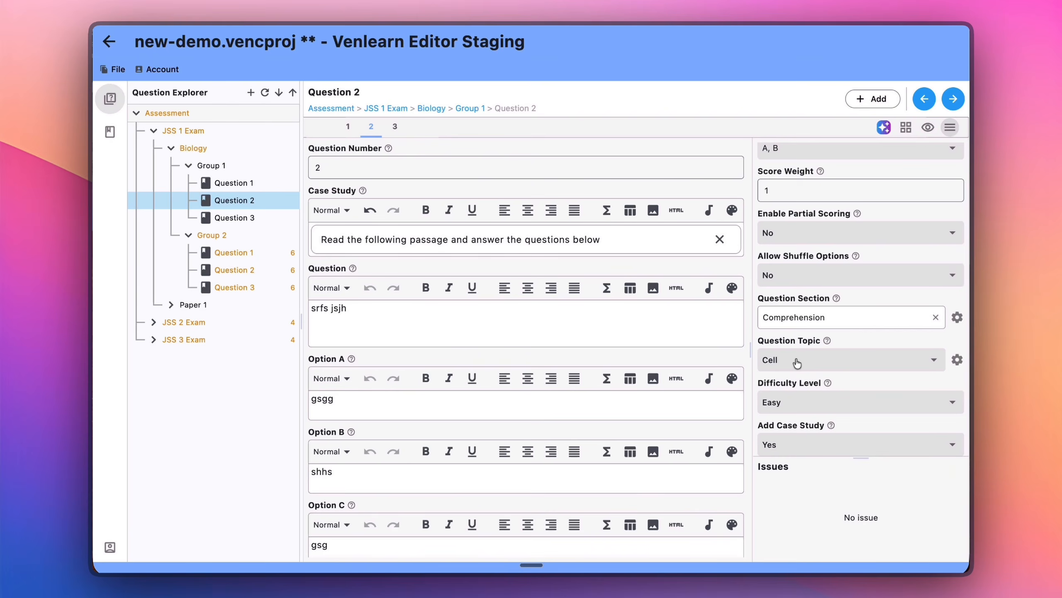
{"action": "scroll", "coordinate": [797, 362], "scroll_direction": "down", "scroll_amount": 2}
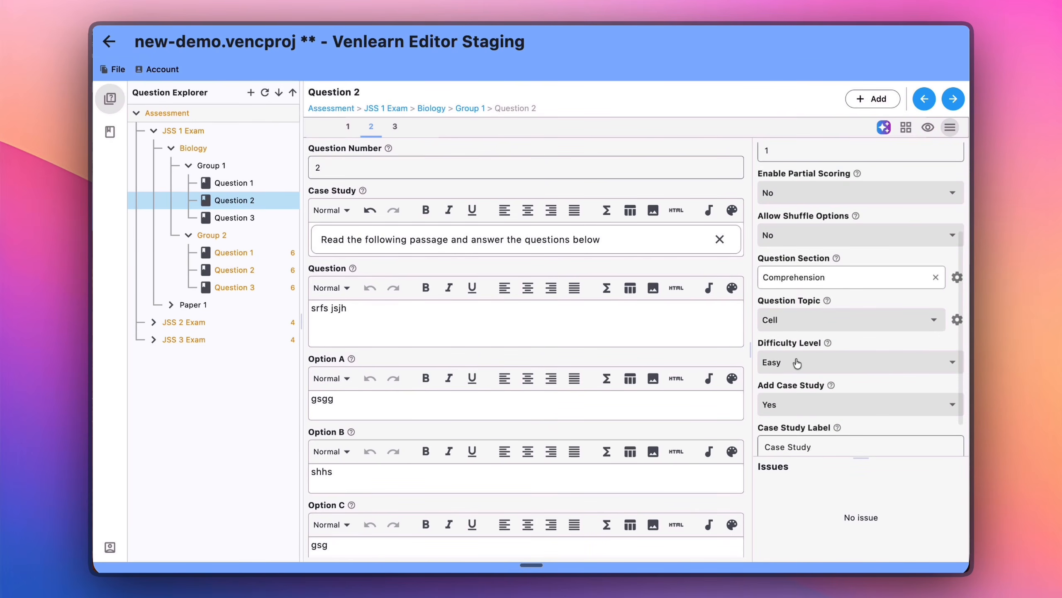
{"action": "scroll", "coordinate": [798, 364], "scroll_direction": "down", "scroll_amount": 2}
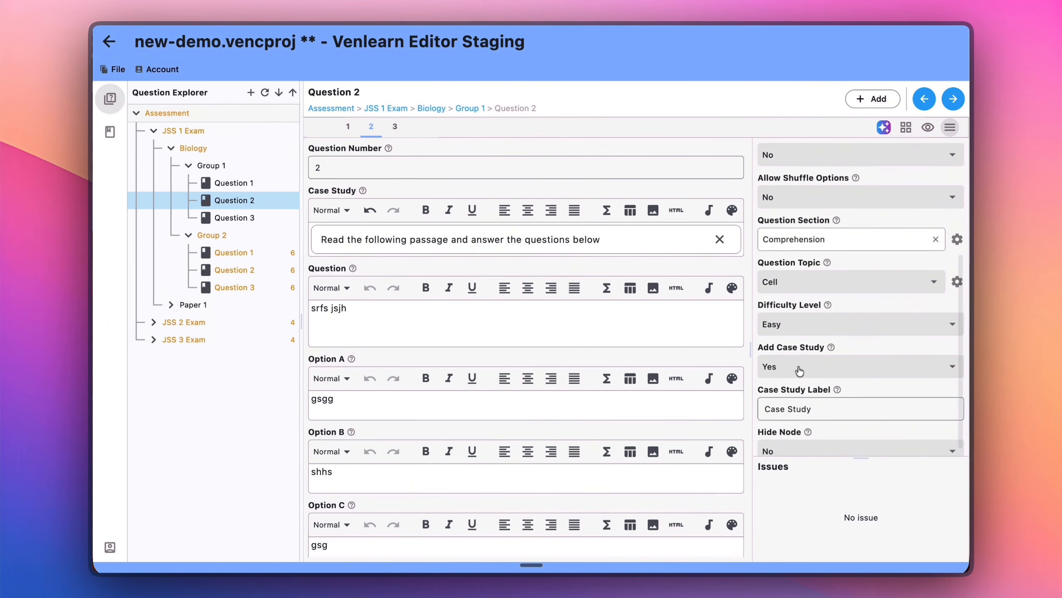
{"action": "scroll", "coordinate": [800, 370], "scroll_direction": "up", "scroll_amount": 10}
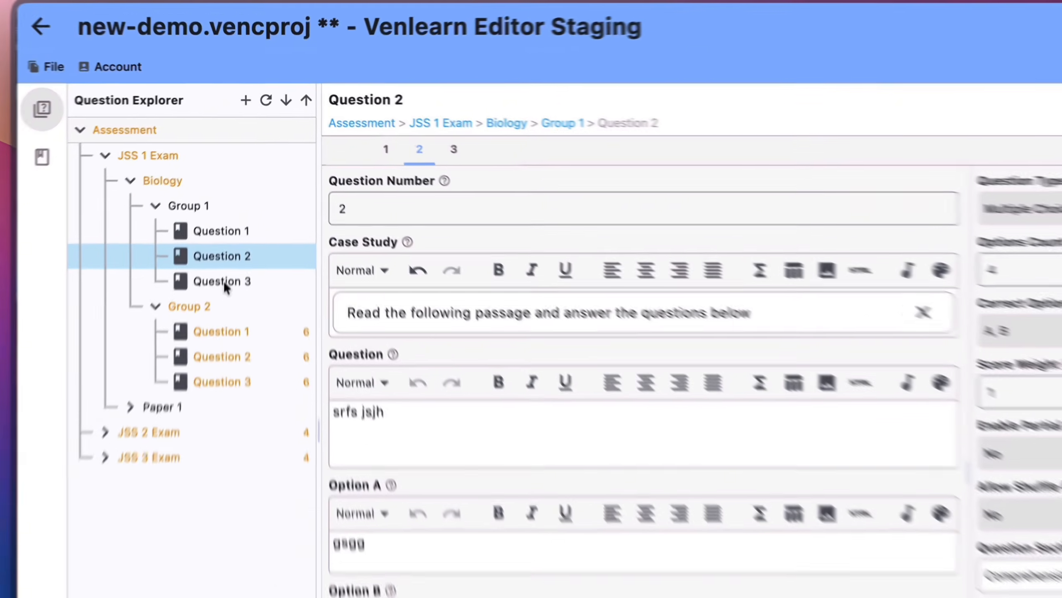
Change the question type of Question 3 in Group 1 to Fill in the blank
{"action": "left_click", "coordinate": [235, 217]}
{"action": "left_click", "coordinate": [806, 229]}
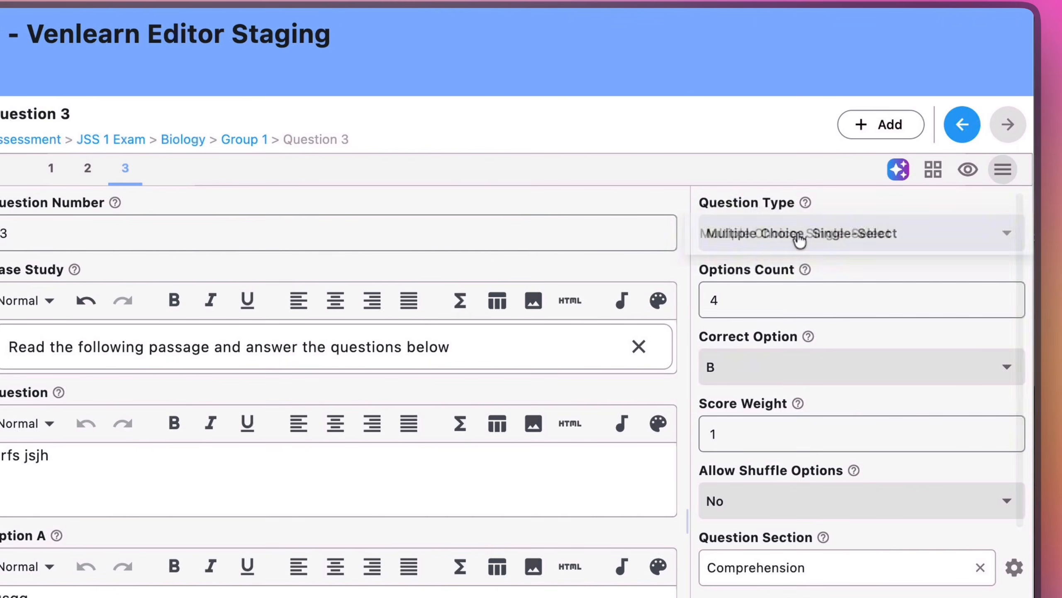
{"action": "left_click", "coordinate": [754, 326]}
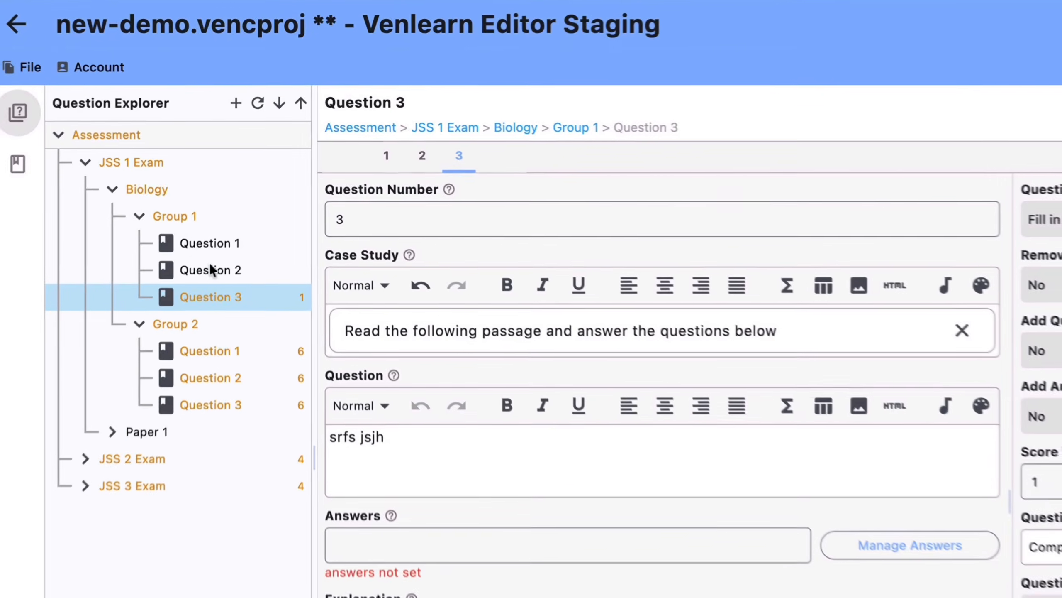
Set the Options Count of Question 1 in Group 1 to 5, look at the option fields, and set it back to 4
{"action": "left_click", "coordinate": [234, 198]}
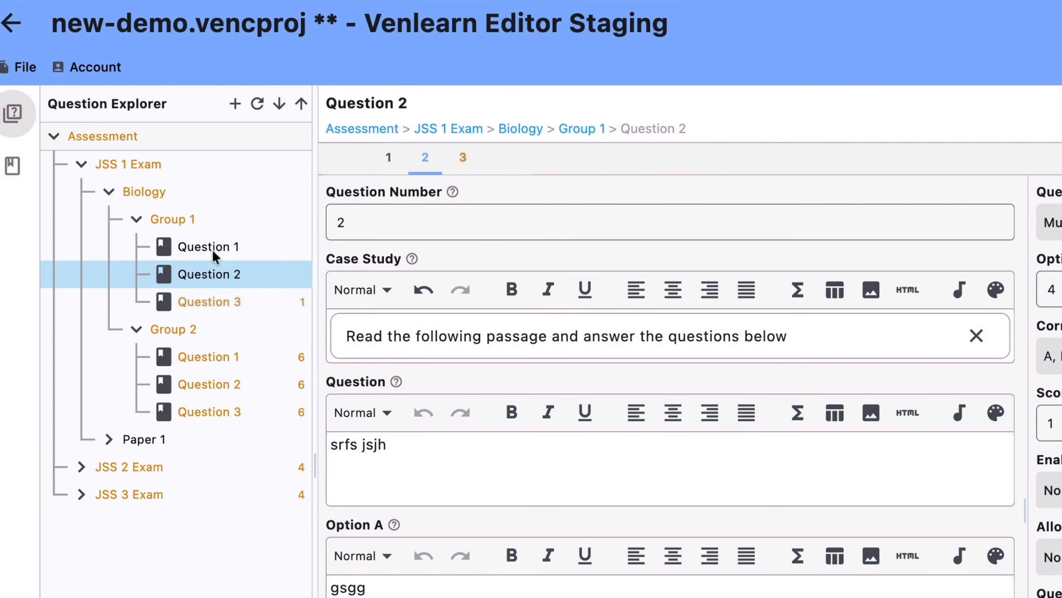
{"action": "left_click", "coordinate": [213, 248]}
{"action": "left_click_drag", "start_coordinate": [816, 277], "coordinate": [767, 283]}
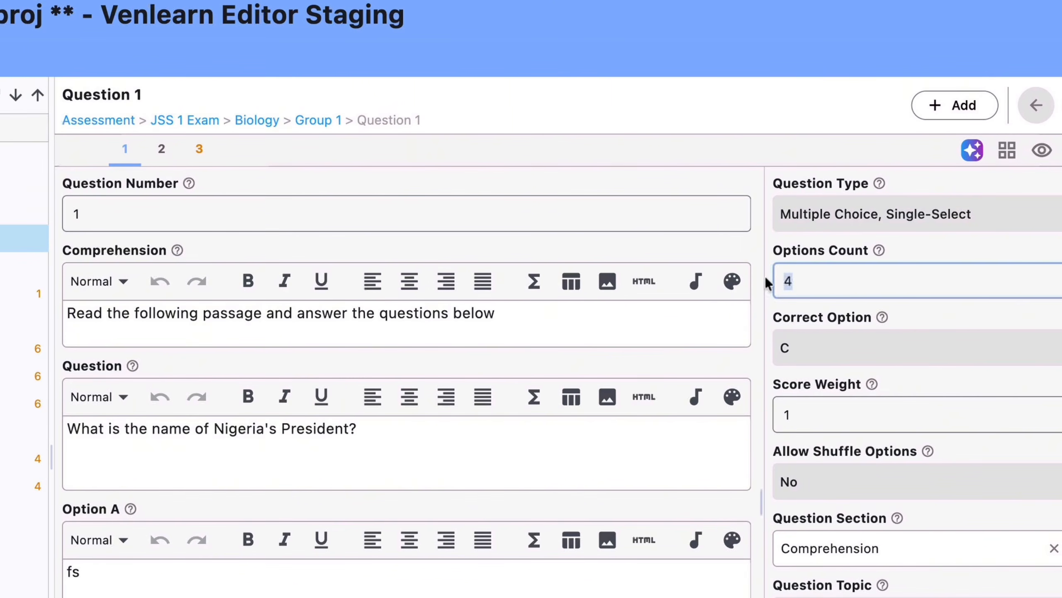
{"action": "type", "text": "5"}
{"action": "scroll", "coordinate": [435, 317], "scroll_direction": "down", "scroll_amount": 5}
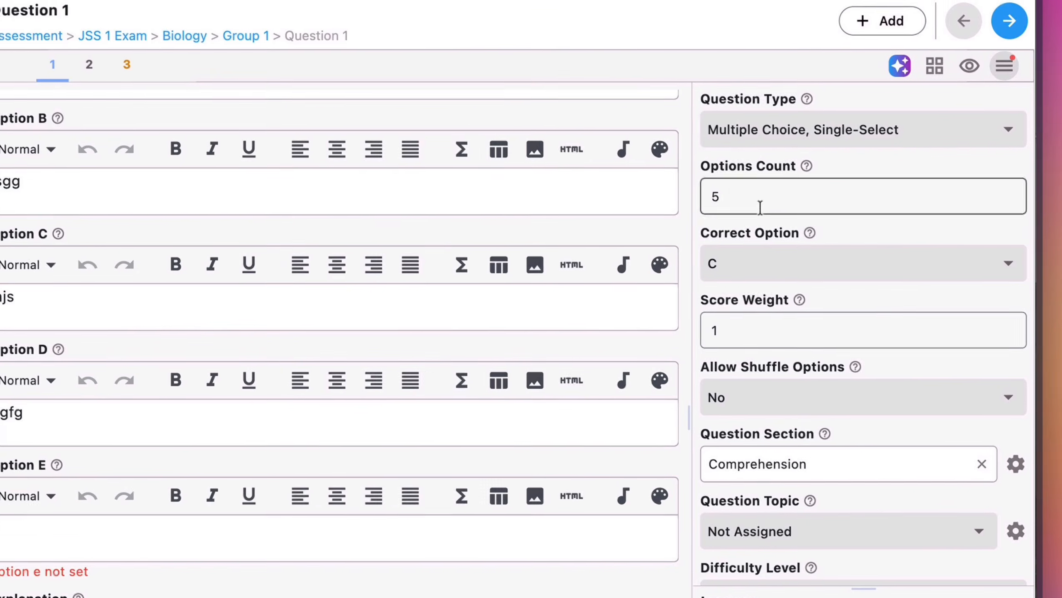
{"action": "double_click", "coordinate": [761, 207]}
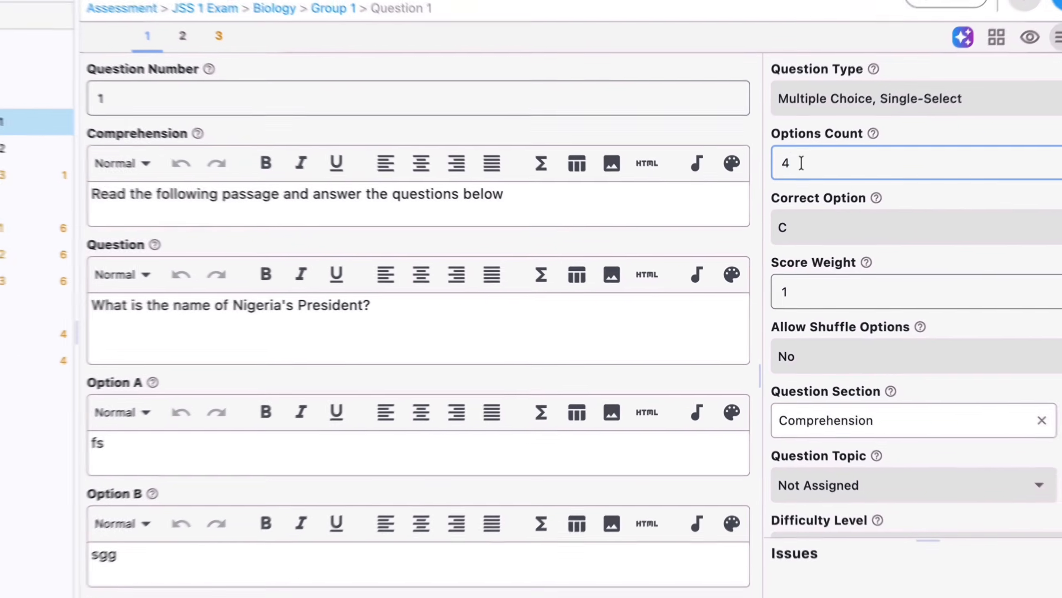
{"action": "left_click_drag", "start_coordinate": [778, 208], "coordinate": [750, 209]}
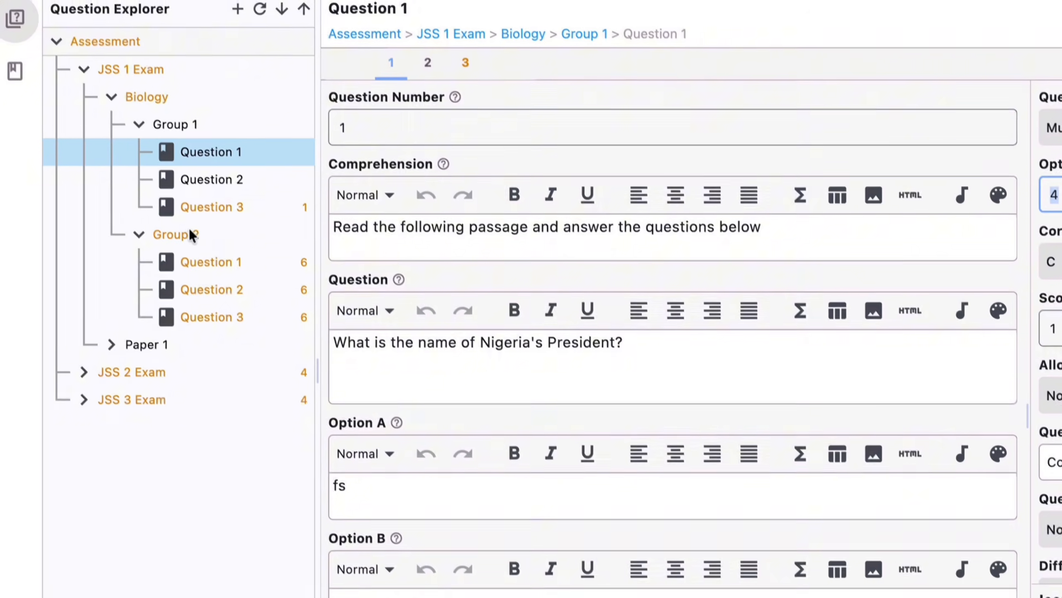
Preview the fill-in-the-blank layout of Question 3 in Group 1 and return to its properties
{"action": "left_click", "coordinate": [210, 208]}
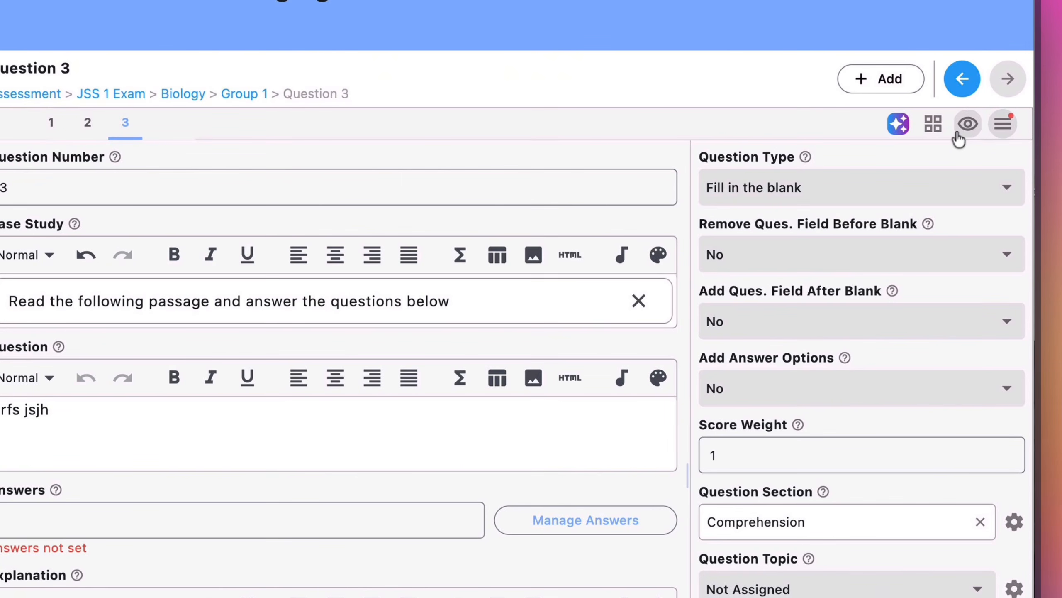
{"action": "left_click", "coordinate": [957, 136]}
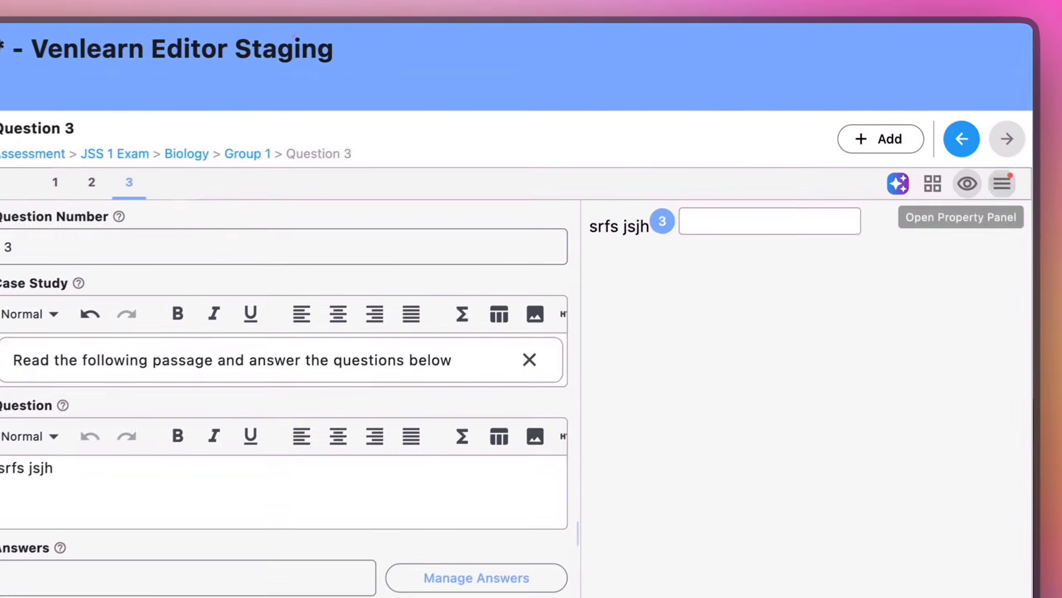
{"action": "left_click", "coordinate": [950, 127]}
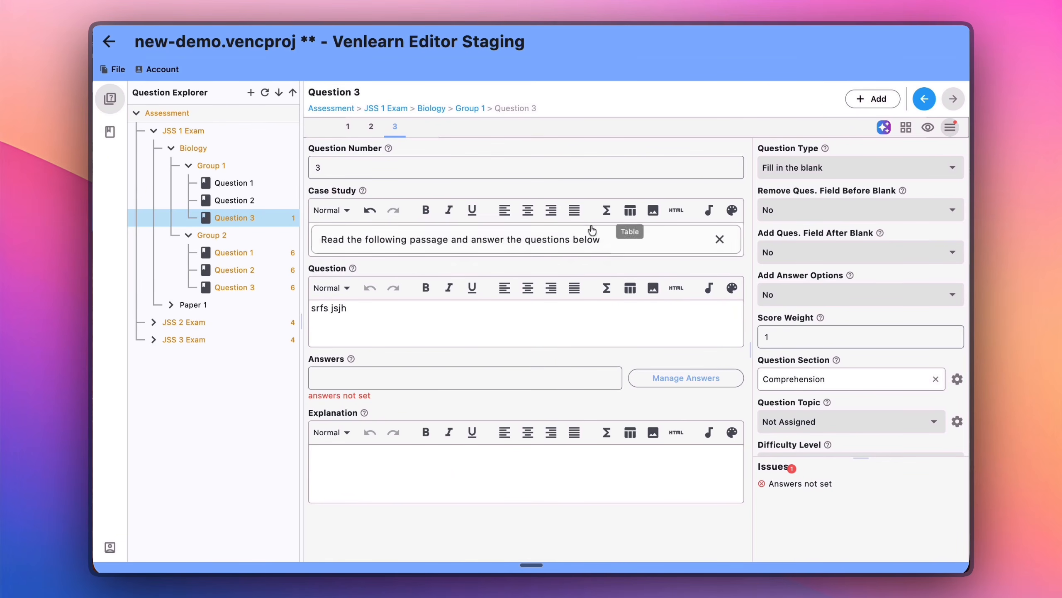
Add line breaks after the question text "srfs jsjh" while previewing Question 3, trim them back to one, and return to the properties
{"action": "left_click", "coordinate": [364, 309]}
{"action": "type", "text": "srfs jsjh"}
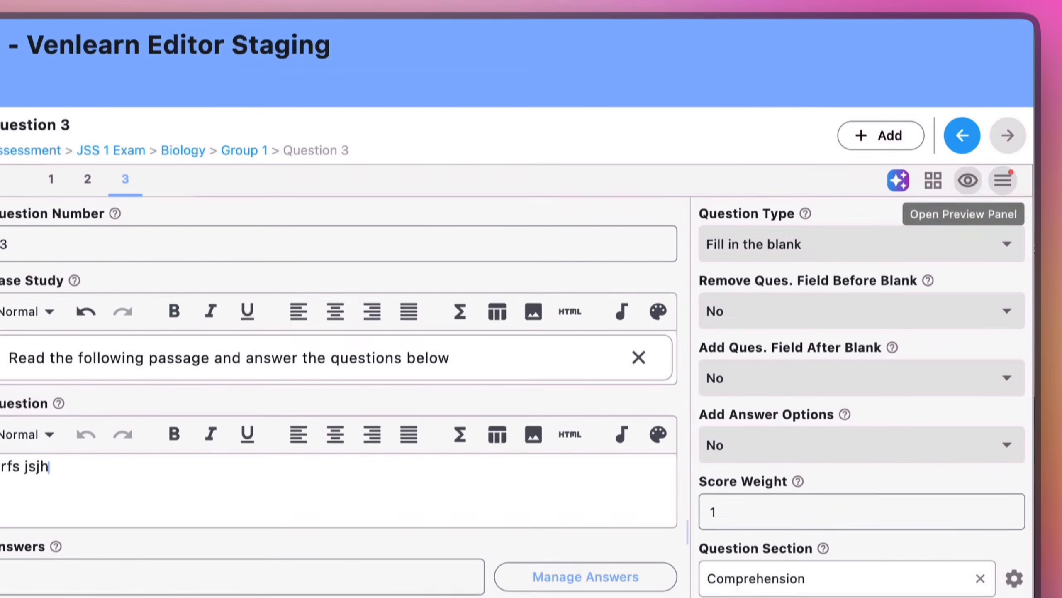
{"action": "left_click", "coordinate": [1061, 13]}
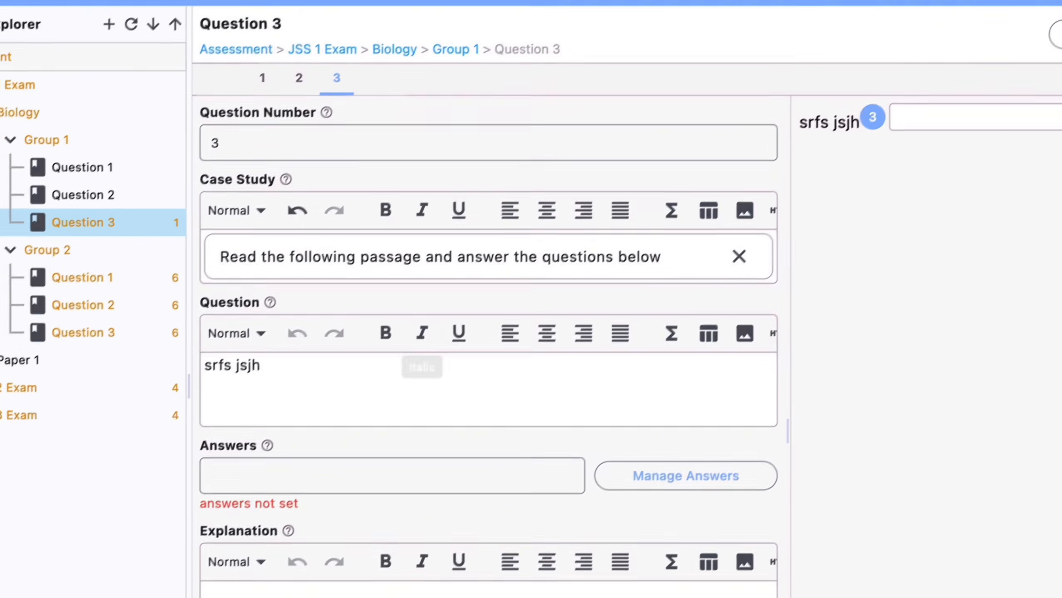
{"action": "left_click", "coordinate": [55, 481]}
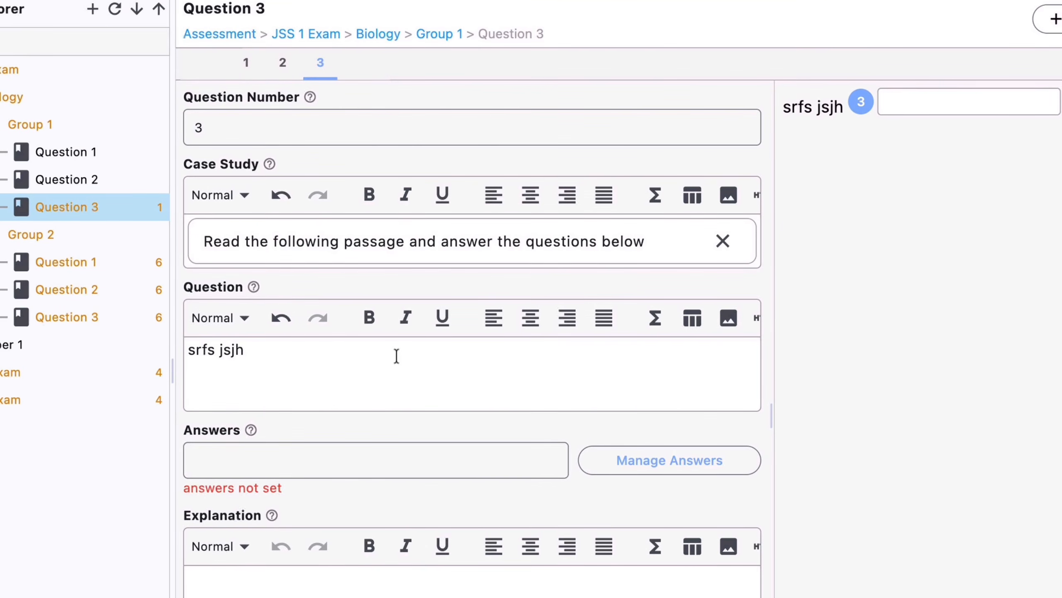
{"action": "key", "text": "Return"}
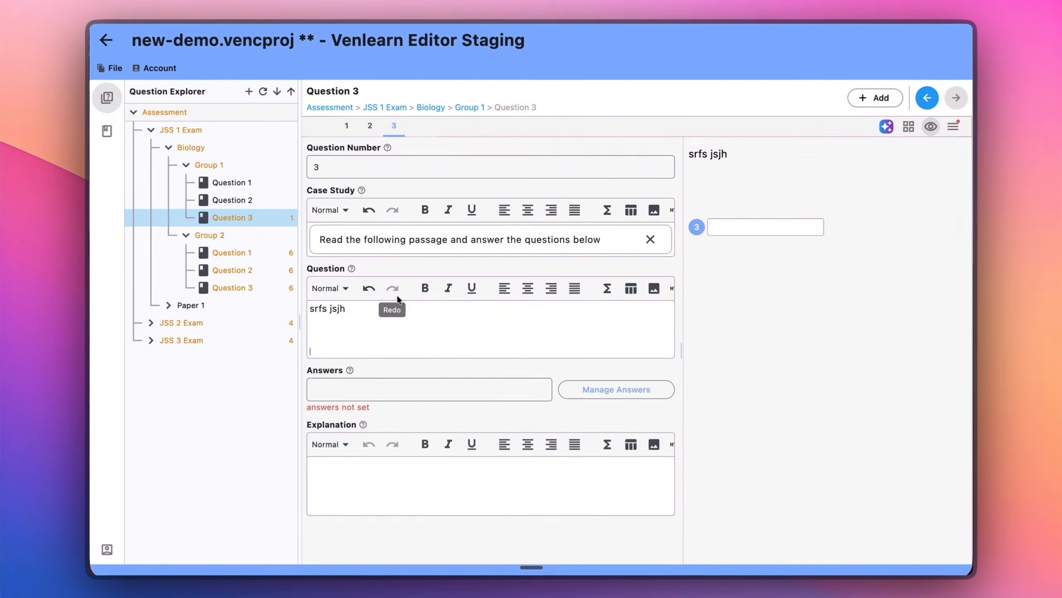
{"action": "key", "text": "BackSpace"}
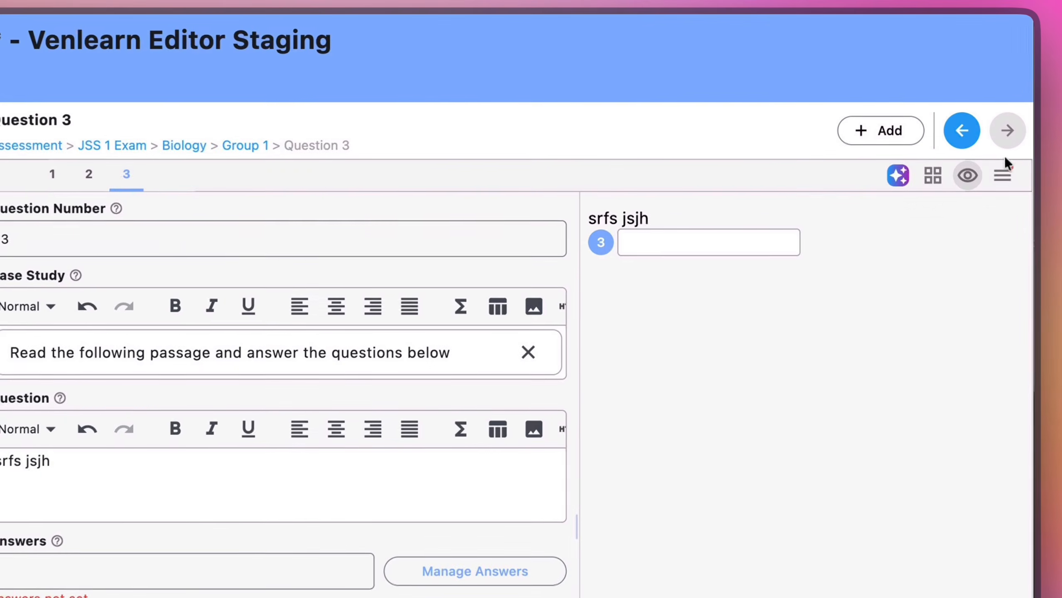
{"action": "left_click", "coordinate": [1003, 174]}
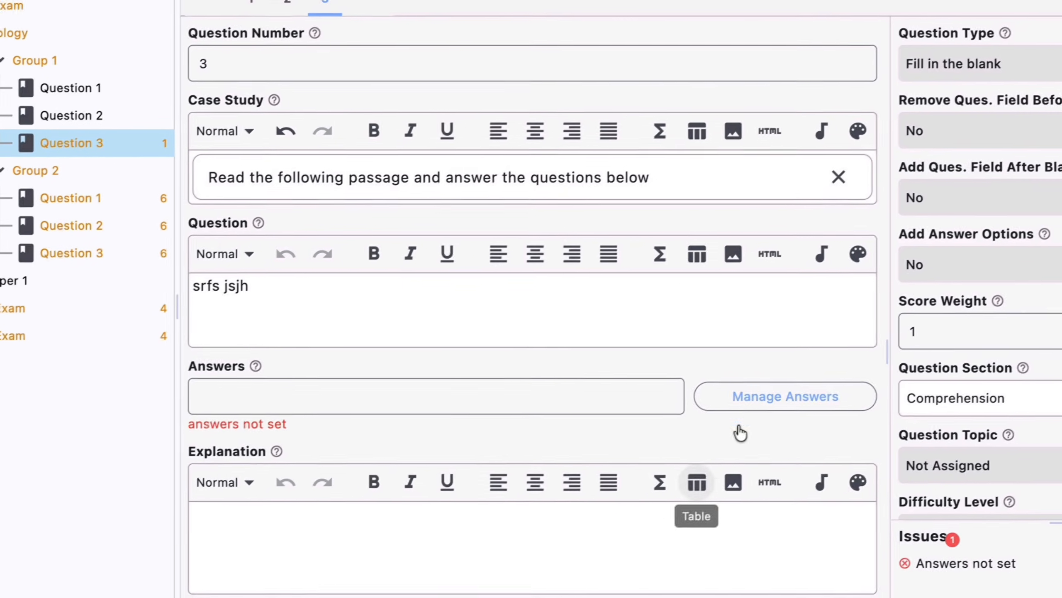
Add the answer "cat" to Question 3 with Full mark and type Simple, and close the answer entries
{"action": "left_click", "coordinate": [748, 403]}
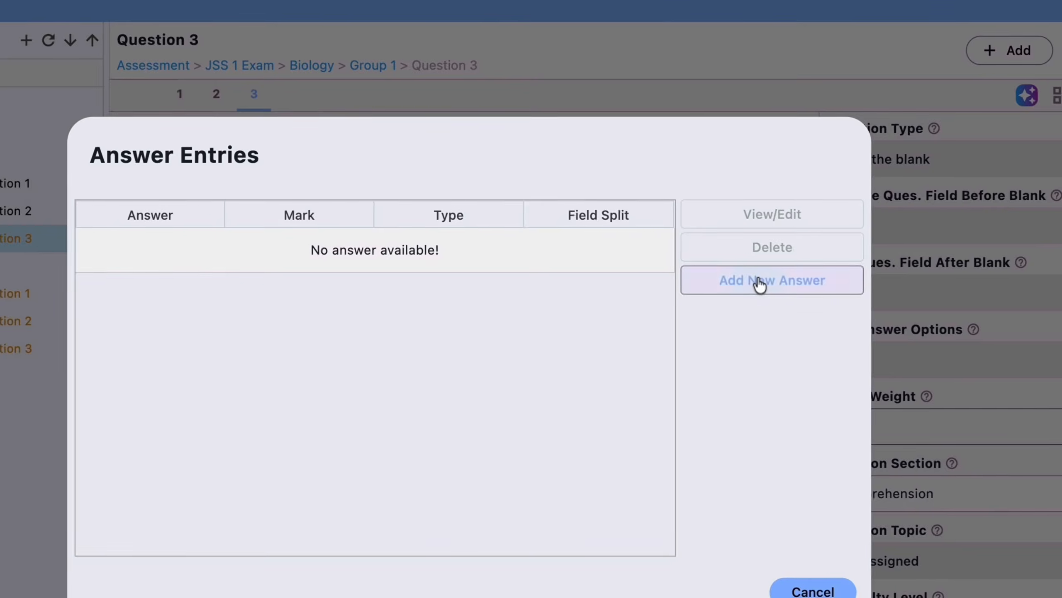
{"action": "left_click", "coordinate": [824, 184]}
{"action": "left_click", "coordinate": [337, 255]}
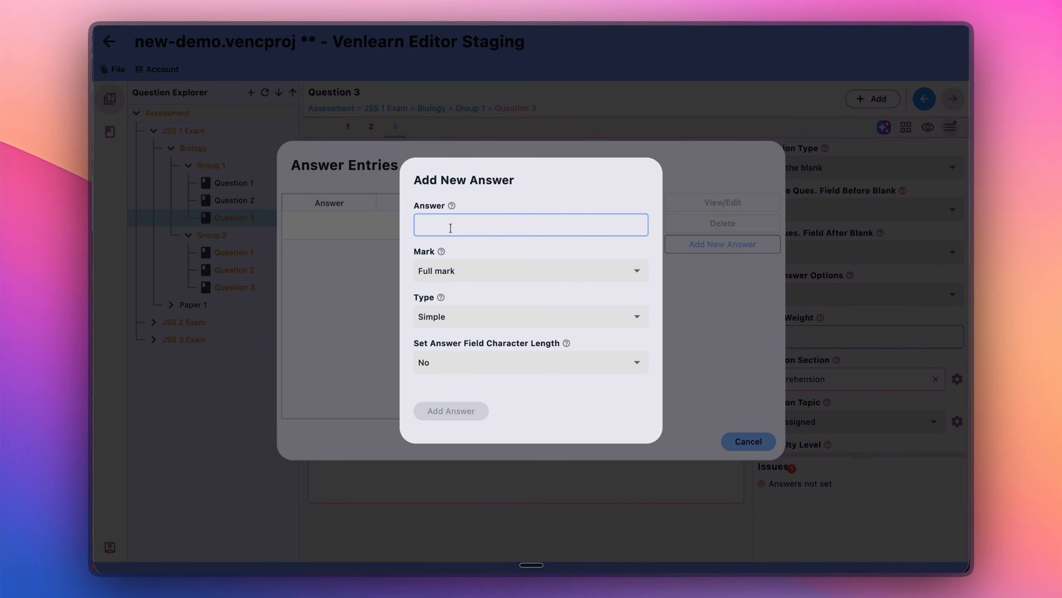
{"action": "type", "text": "cat"}
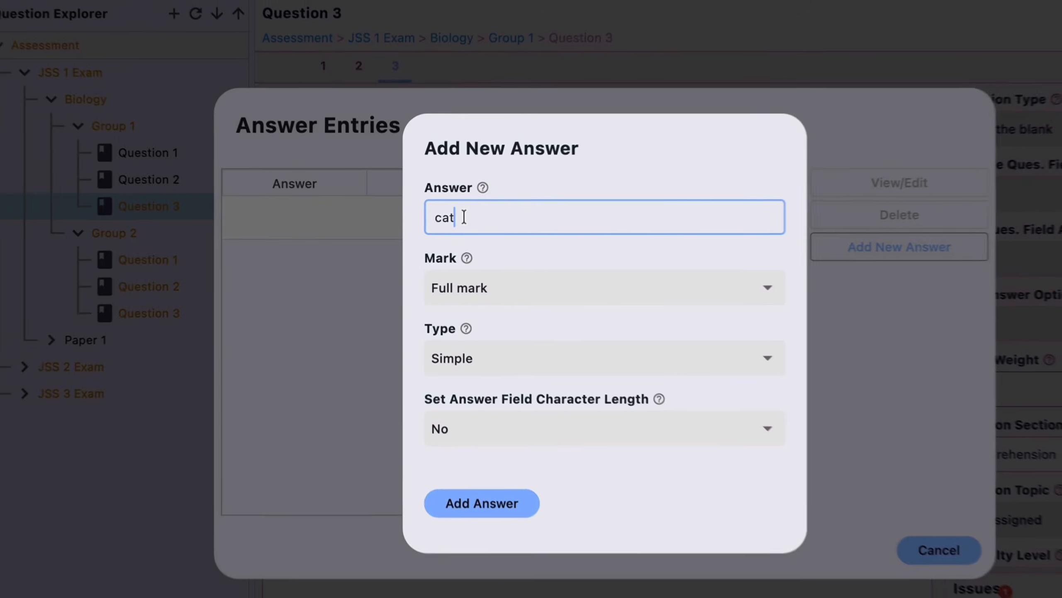
{"action": "left_click_drag", "start_coordinate": [435, 224], "coordinate": [405, 223]}
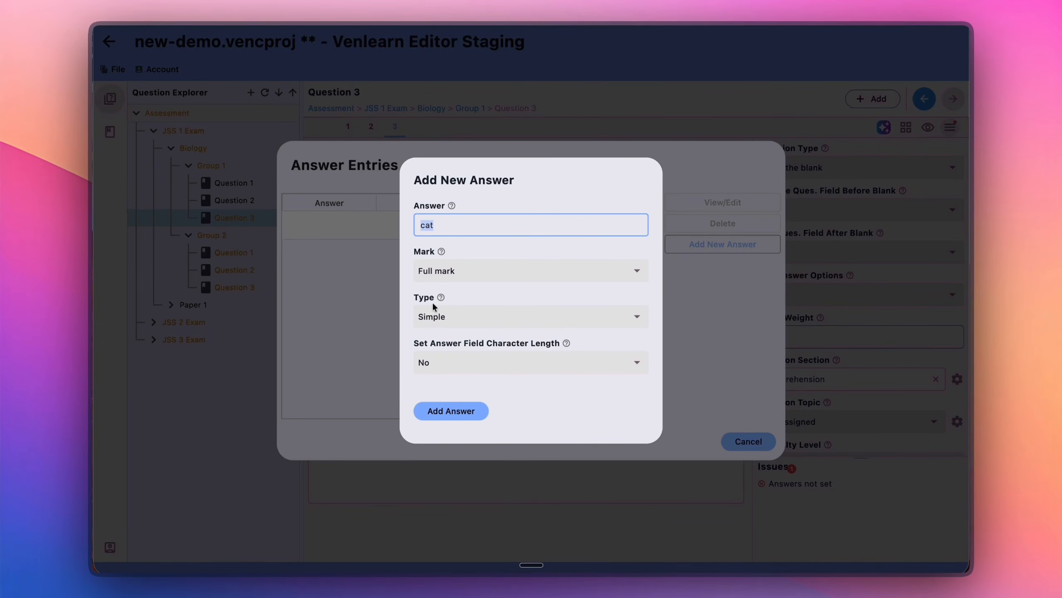
{"action": "left_click", "coordinate": [523, 225]}
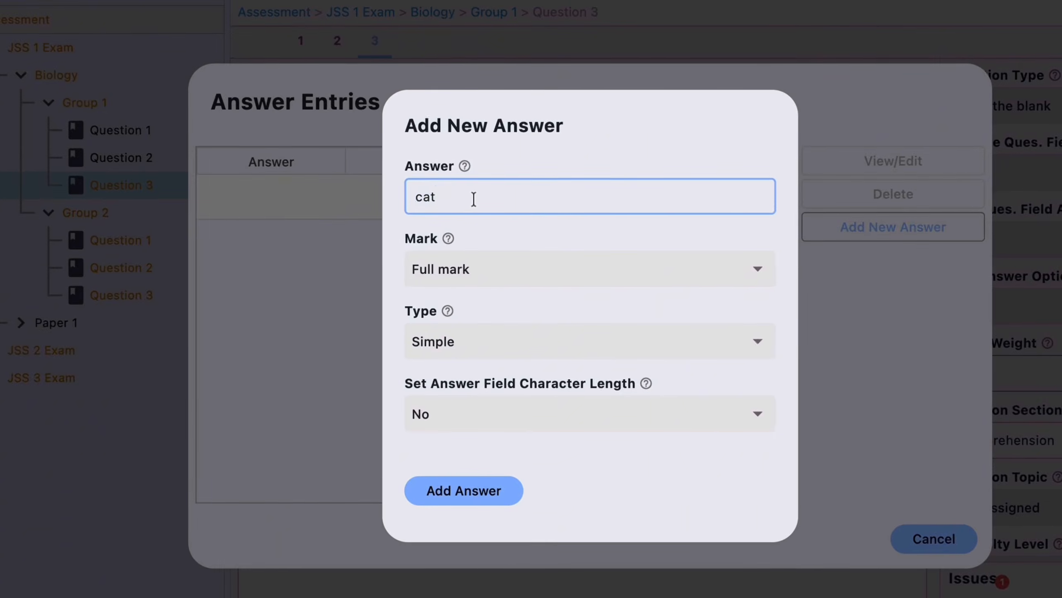
{"action": "left_click", "coordinate": [458, 338]}
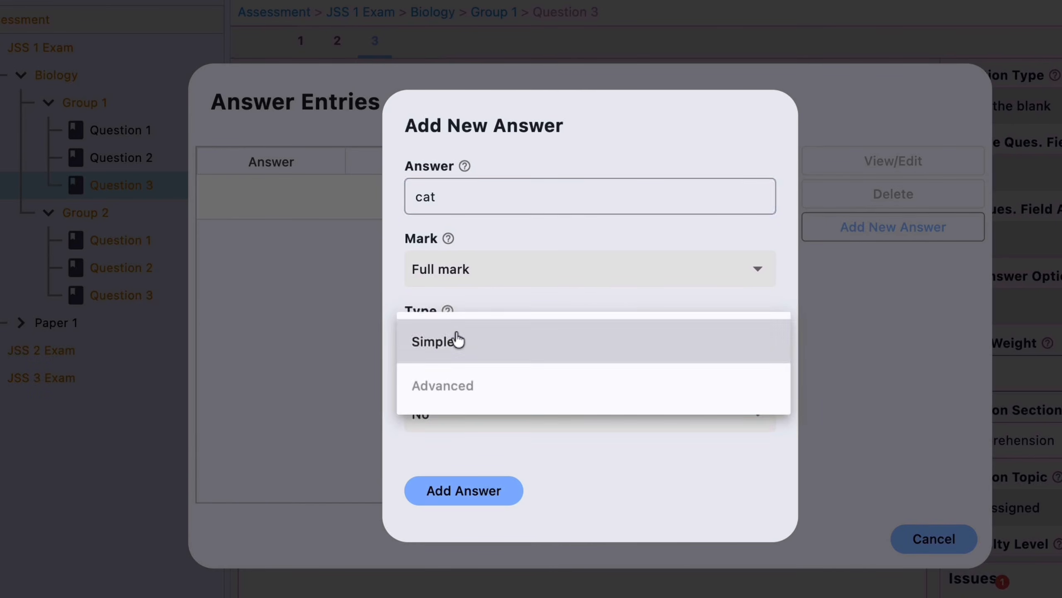
{"action": "left_click", "coordinate": [508, 292]}
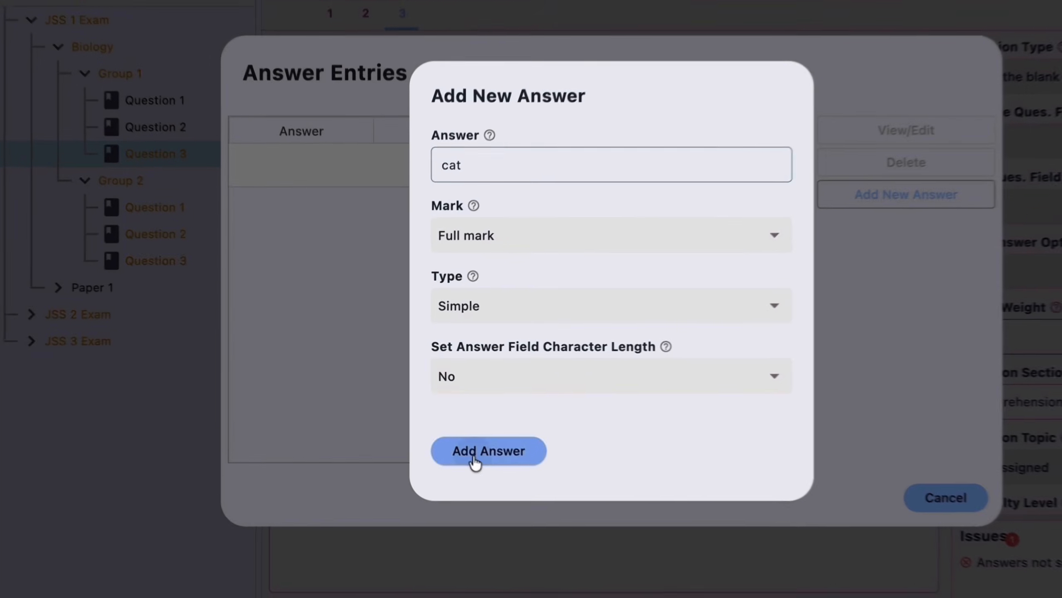
{"action": "left_click", "coordinate": [443, 414]}
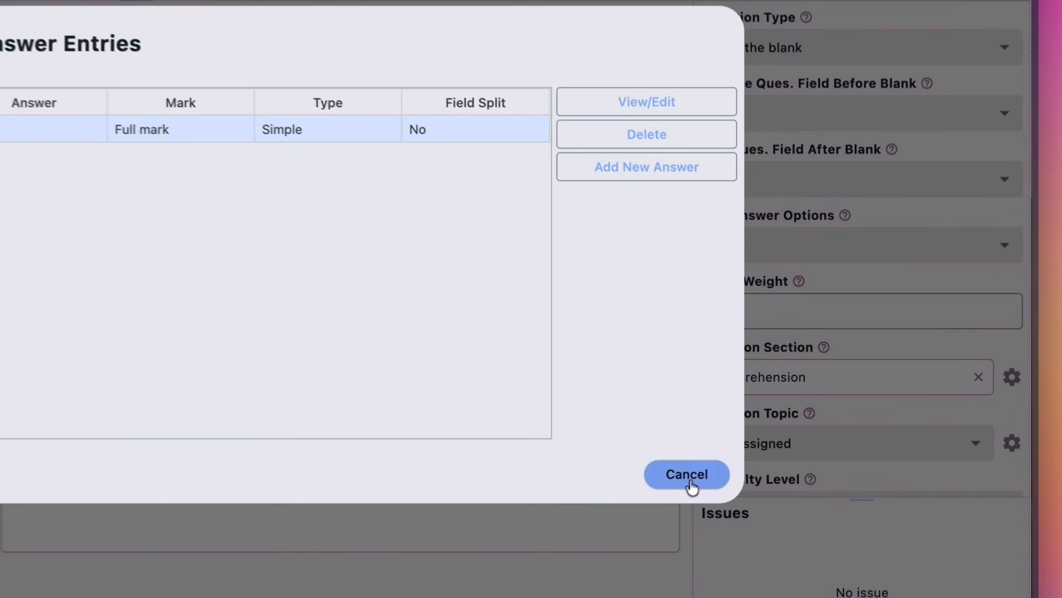
{"action": "left_click", "coordinate": [748, 442]}
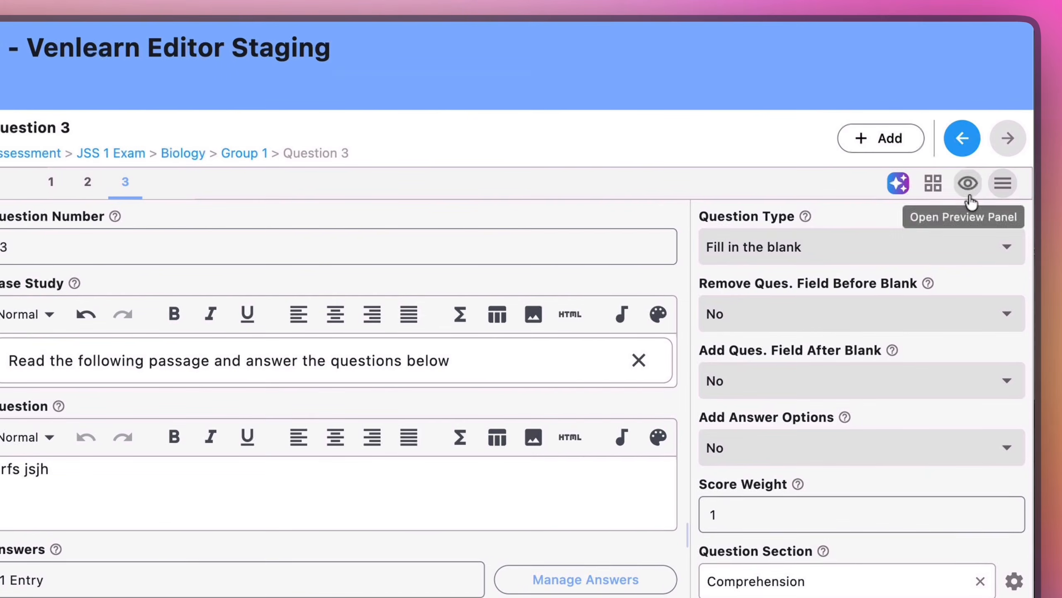
Try the answer "cat" in the blank of the Question 3 preview, clear it, and return to the properties
{"action": "left_click", "coordinate": [968, 50]}
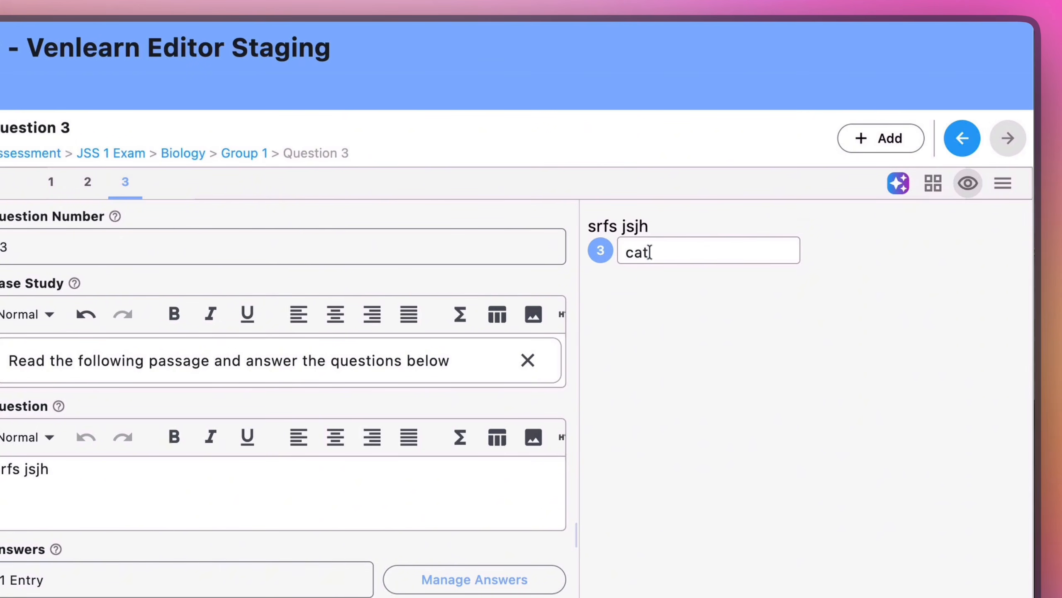
{"action": "left_click_drag", "start_coordinate": [650, 252], "coordinate": [614, 251]}
{"action": "key", "text": "BackSpace"}
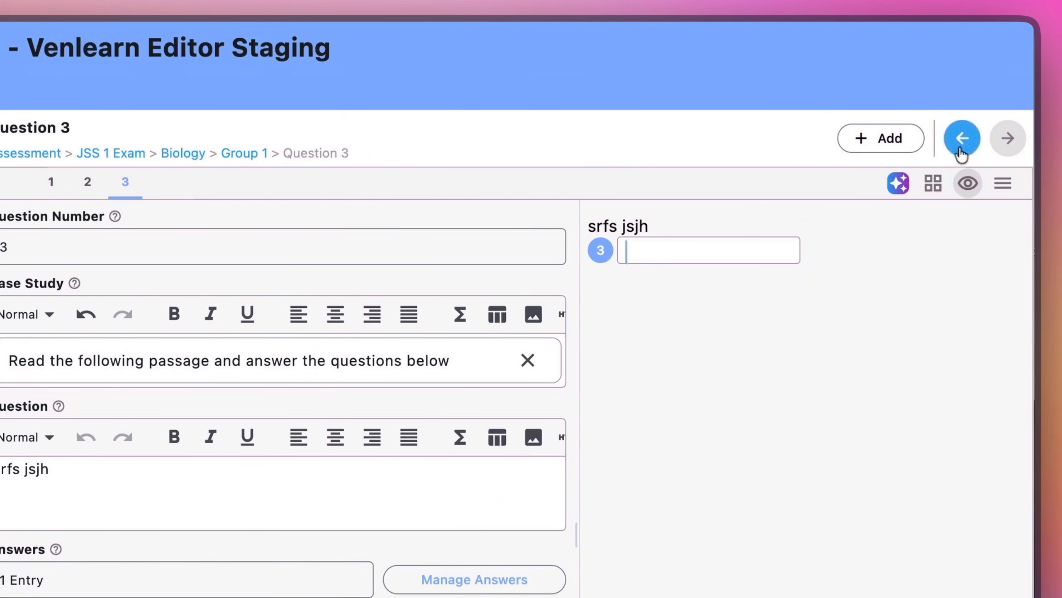
{"action": "left_click", "coordinate": [1008, 184]}
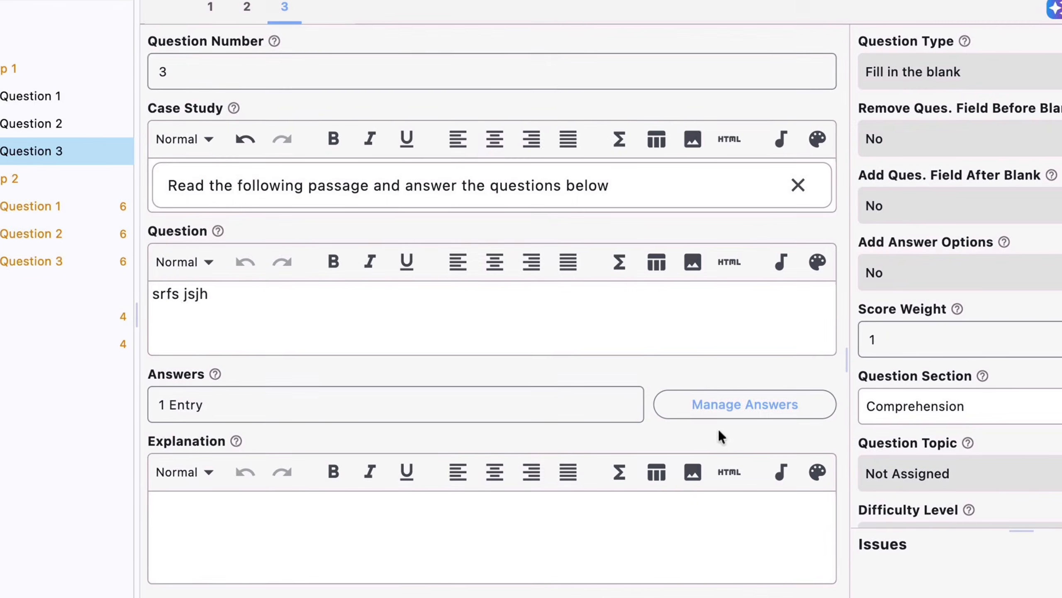
Start a second answer entry for Question 3 with the text "cats"
{"action": "left_click", "coordinate": [707, 440]}
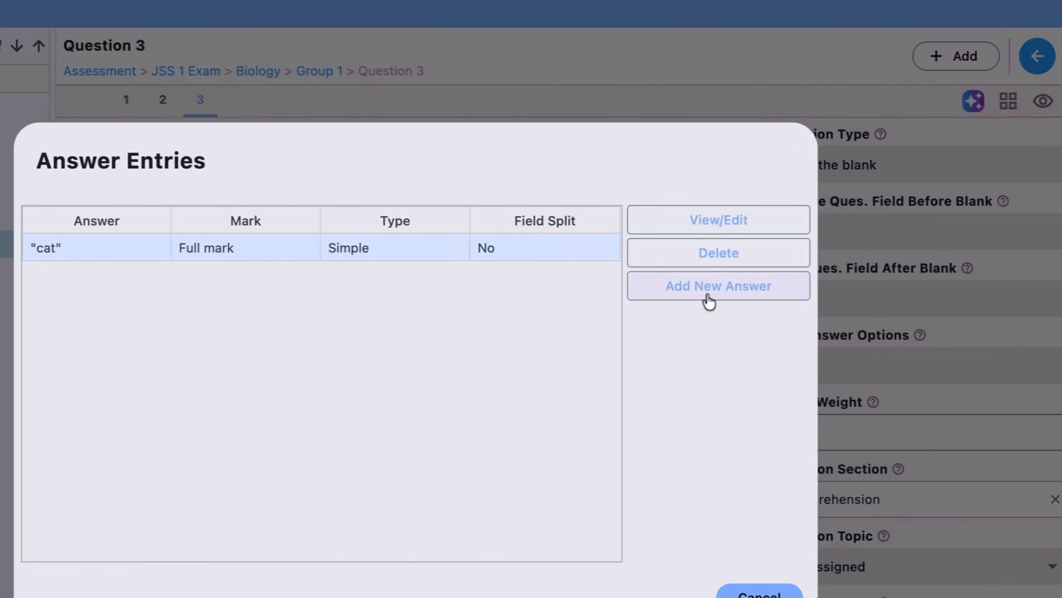
{"action": "left_click", "coordinate": [932, 311]}
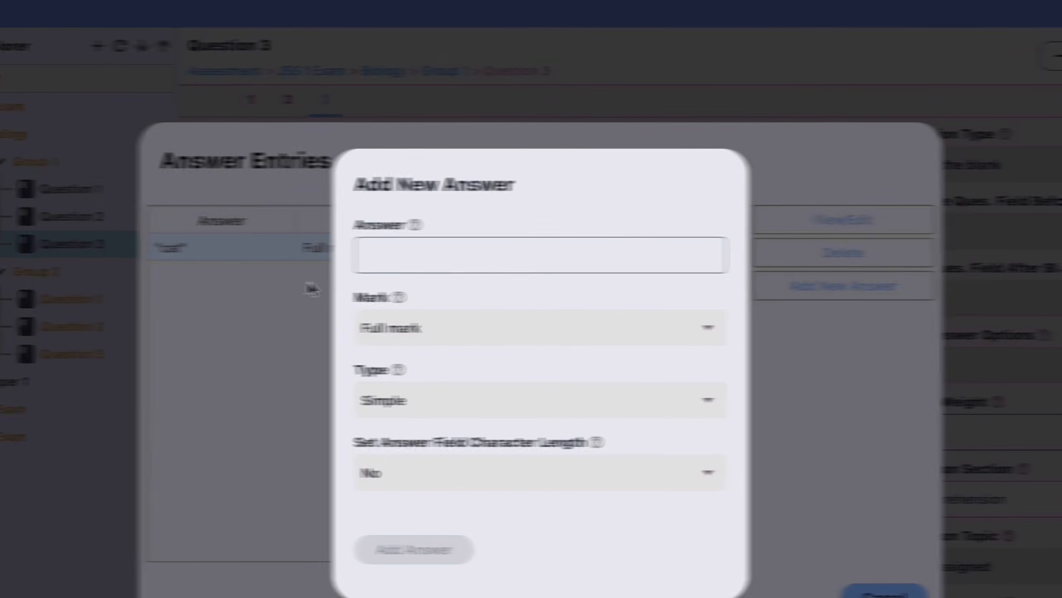
{"action": "left_click", "coordinate": [405, 250]}
{"action": "type", "text": "cats"}
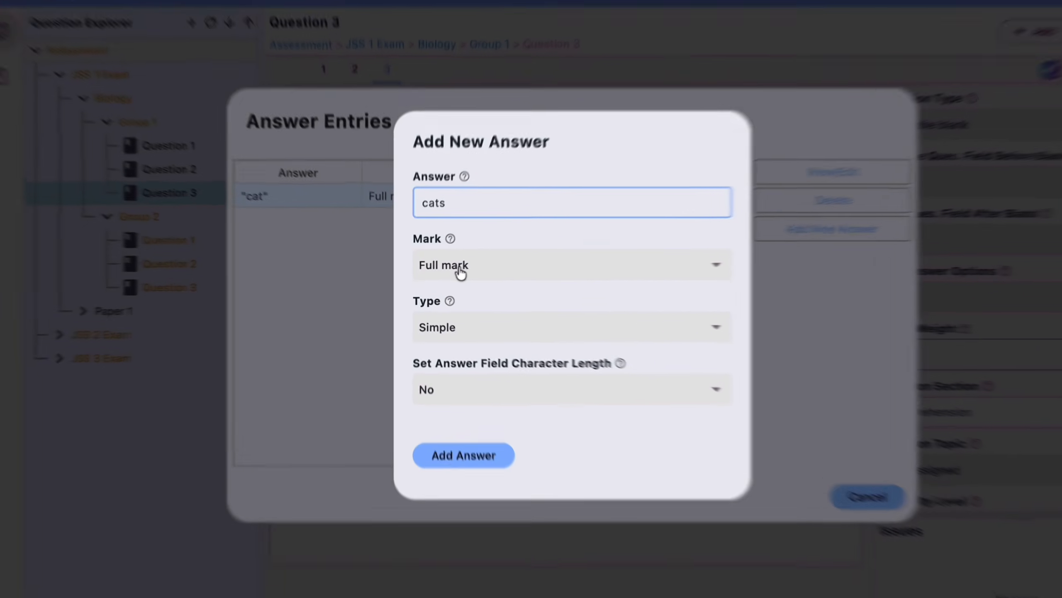
Try the Half, One-Third, Quarter and Full mark settings in turn for the new answer "cats"
{"action": "left_click", "coordinate": [464, 271]}
{"action": "left_click", "coordinate": [467, 307]}
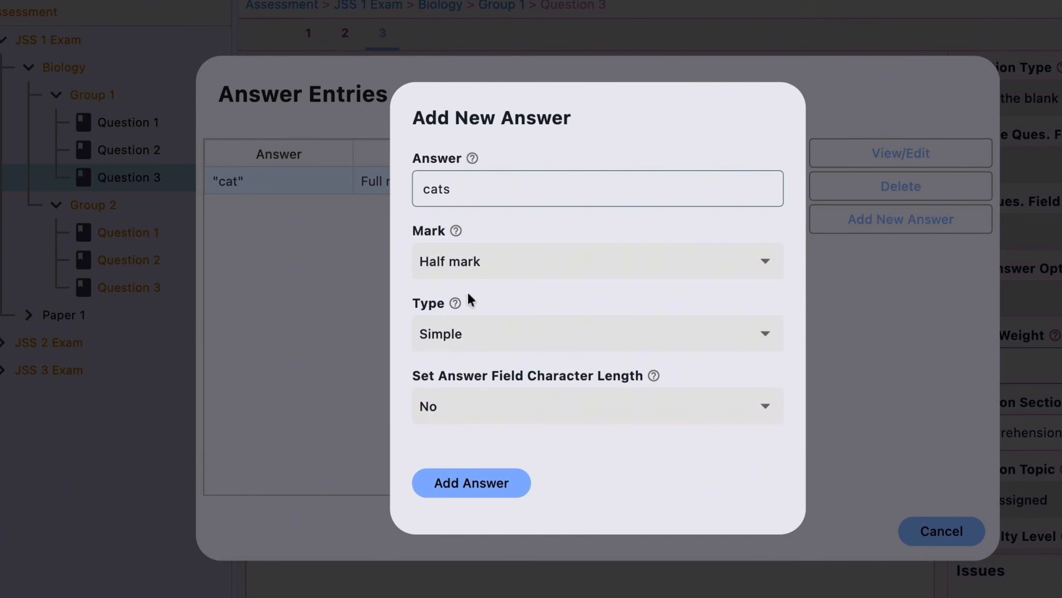
{"action": "left_click", "coordinate": [493, 265]}
{"action": "left_click", "coordinate": [496, 325]}
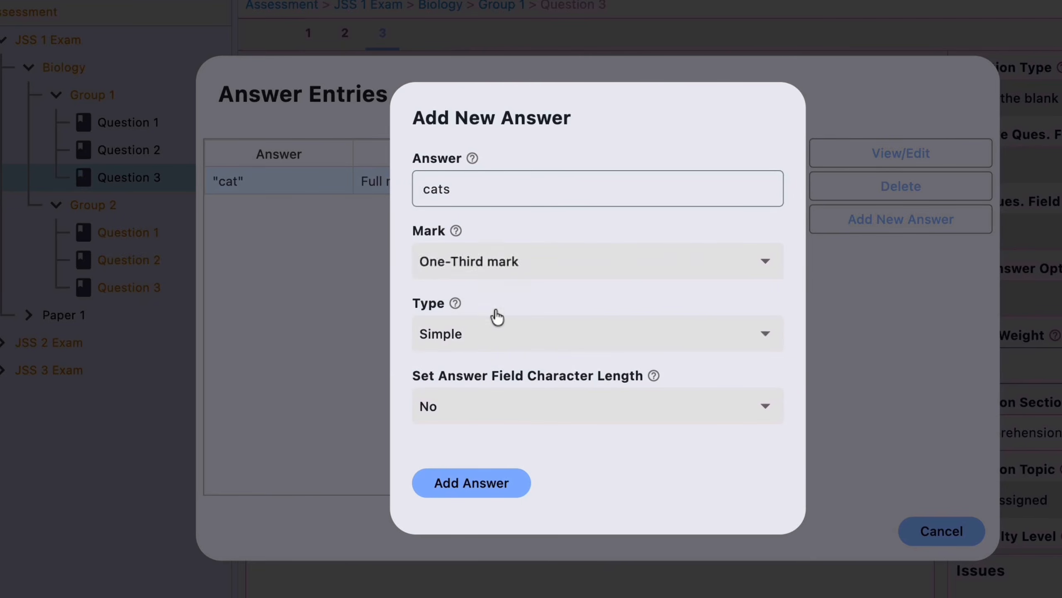
{"action": "left_click", "coordinate": [483, 260]}
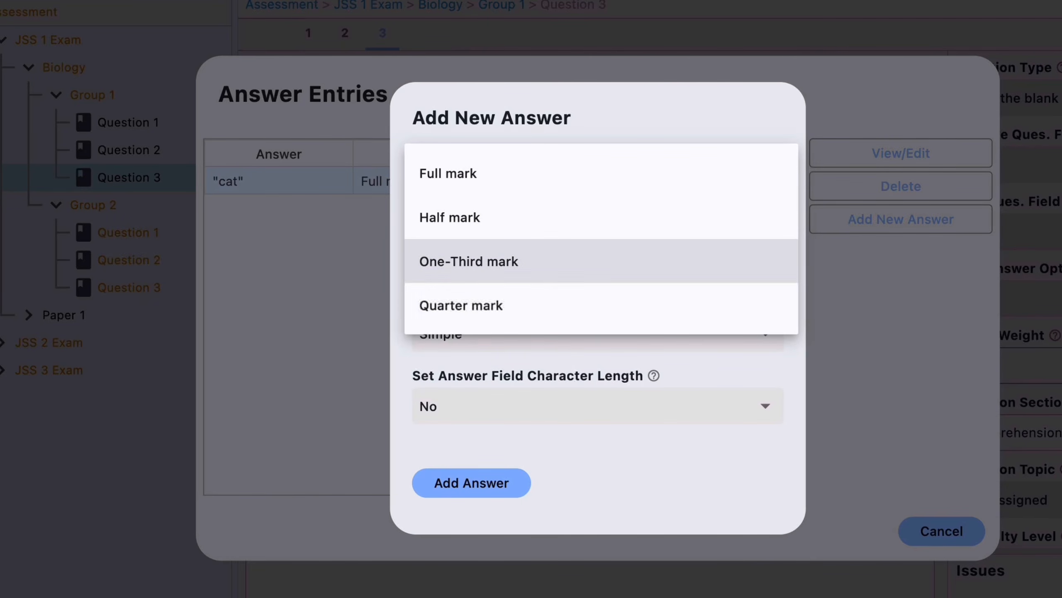
{"action": "left_click", "coordinate": [488, 292]}
{"action": "left_click", "coordinate": [516, 268]}
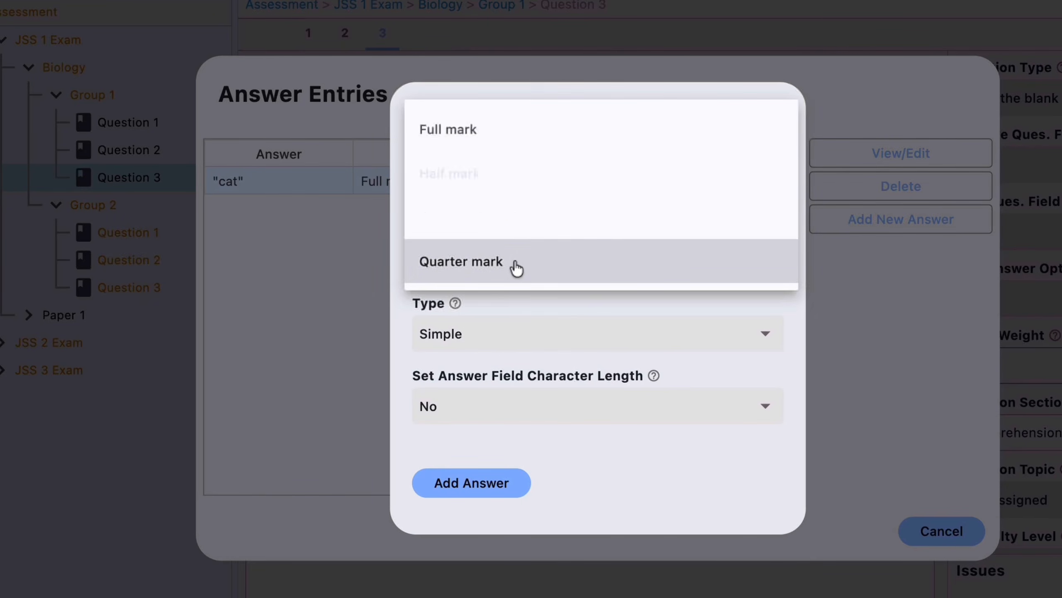
{"action": "left_click", "coordinate": [504, 135]}
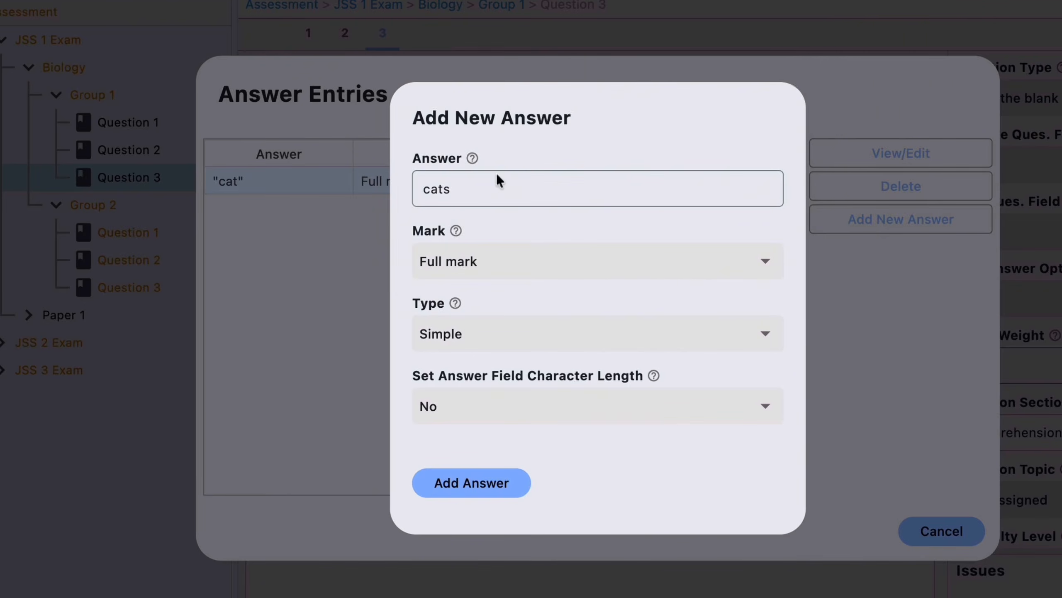
Set the mark for "cats" to Half mark, add the answer to Question 3, and close the answer entries
{"action": "left_click", "coordinate": [478, 276]}
{"action": "left_click", "coordinate": [484, 314]}
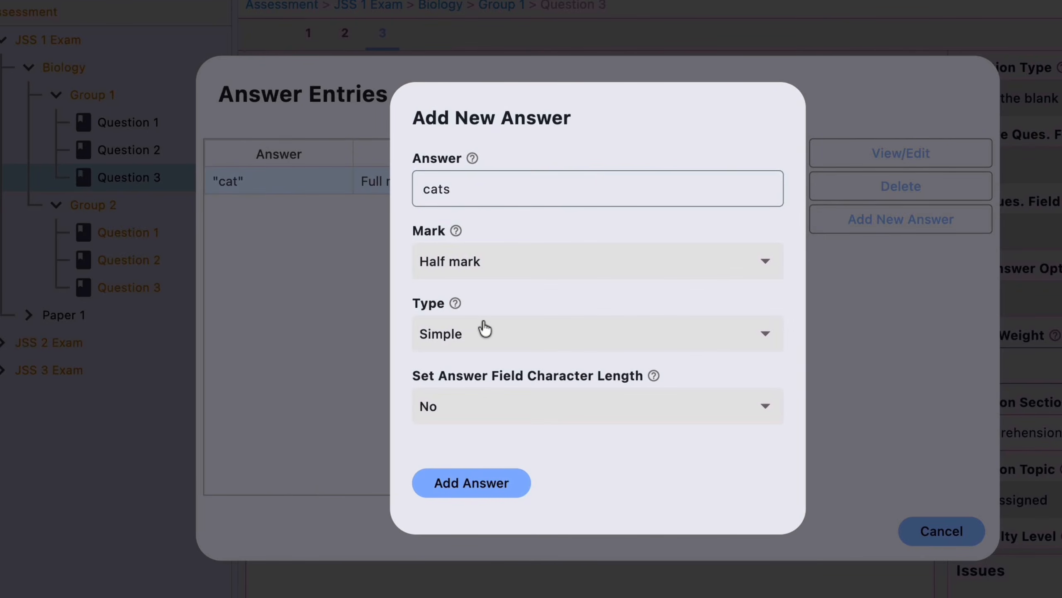
{"action": "left_click", "coordinate": [477, 488]}
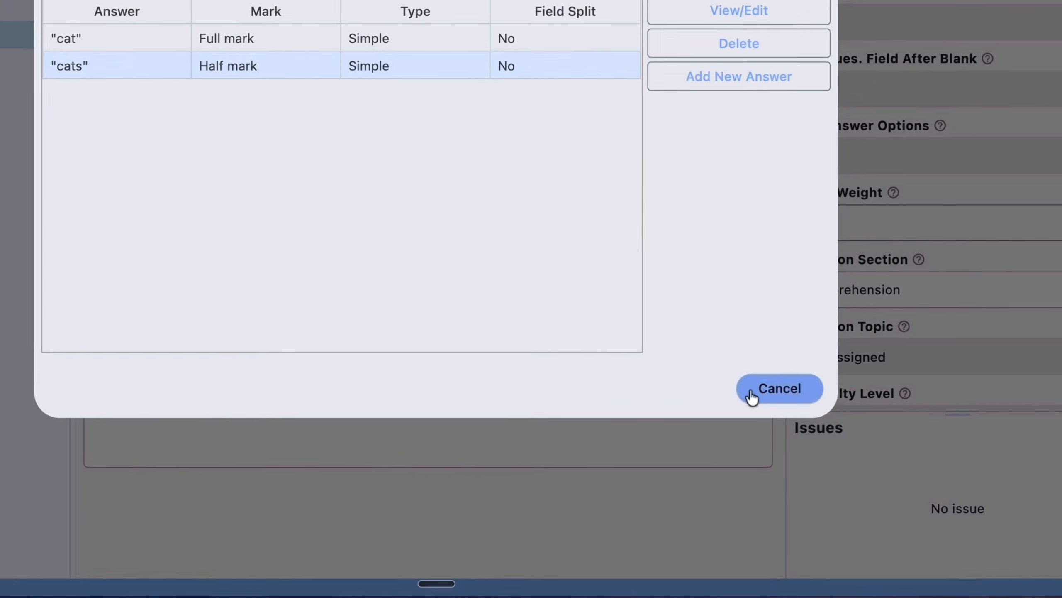
{"action": "left_click", "coordinate": [783, 397]}
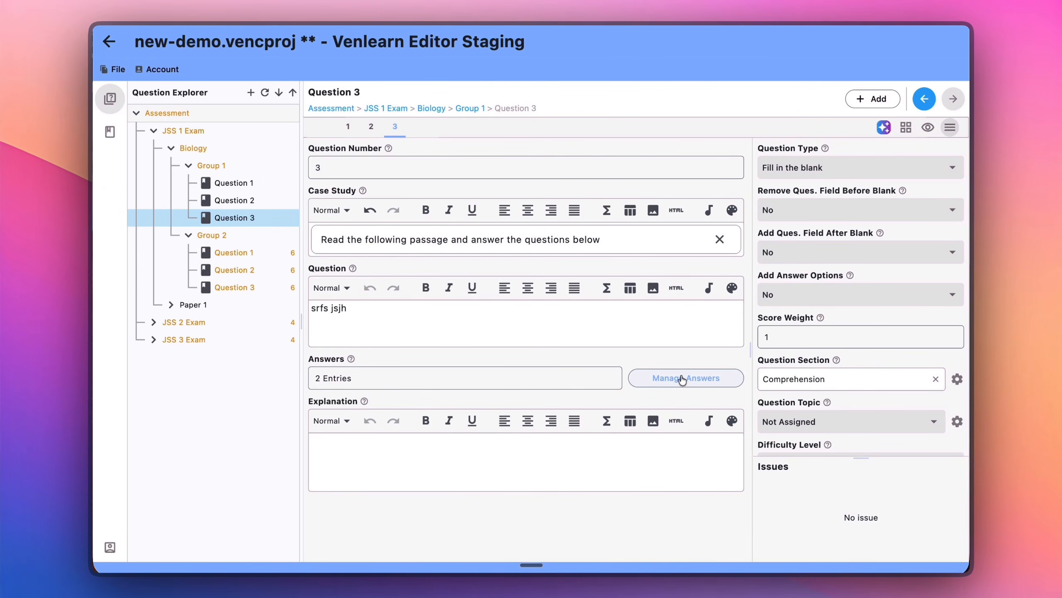
Review Question 3's answer entries and the choices for case-sensitive answer matching without changing them
{"action": "left_click", "coordinate": [644, 377]}
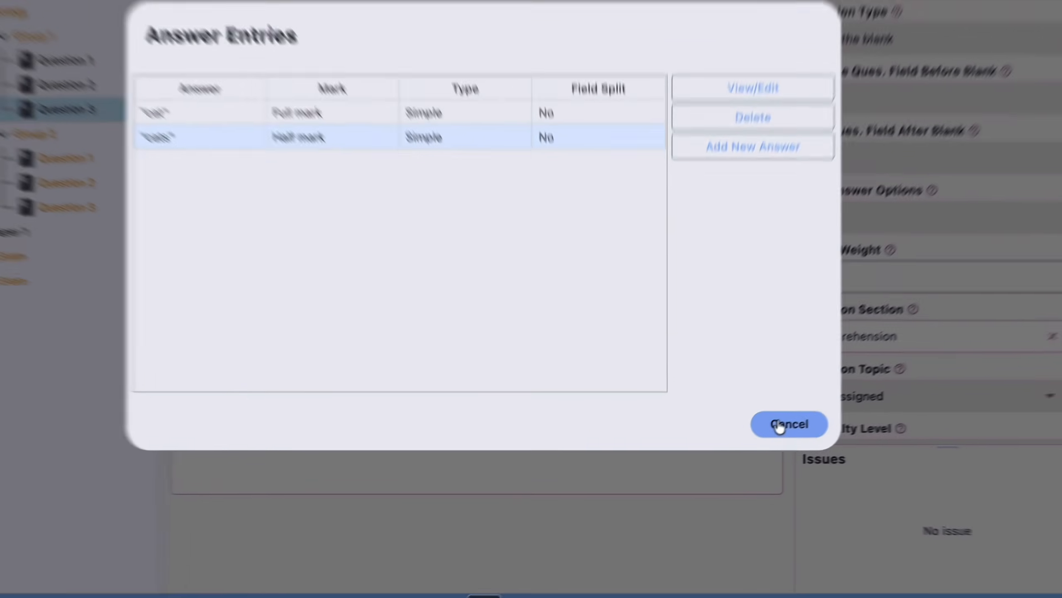
{"action": "left_click", "coordinate": [752, 439]}
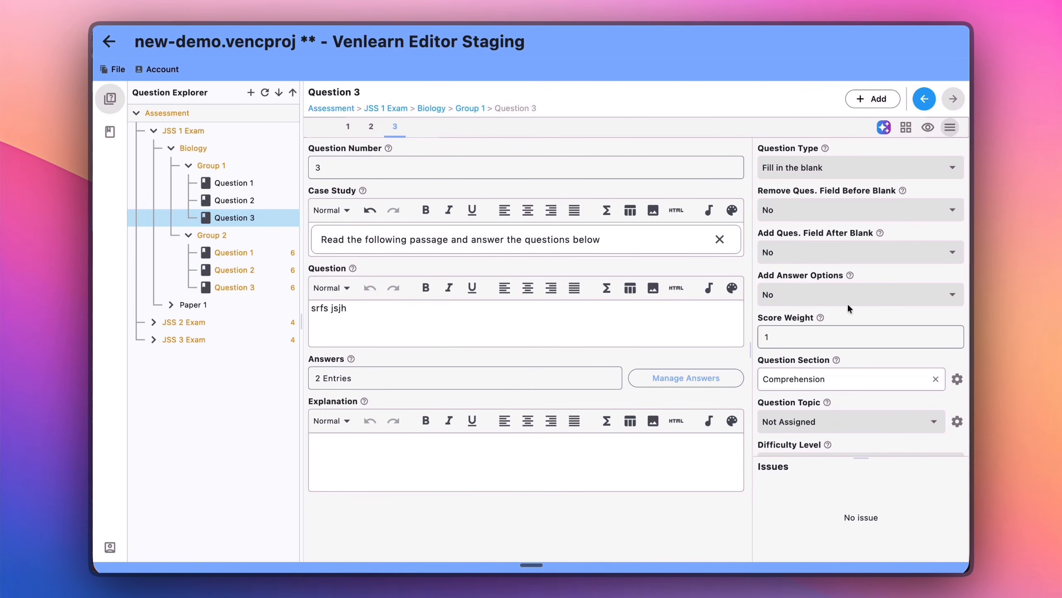
{"action": "scroll", "coordinate": [816, 304], "scroll_direction": "down", "scroll_amount": 5}
{"action": "scroll", "coordinate": [847, 302], "scroll_direction": "down", "scroll_amount": 8}
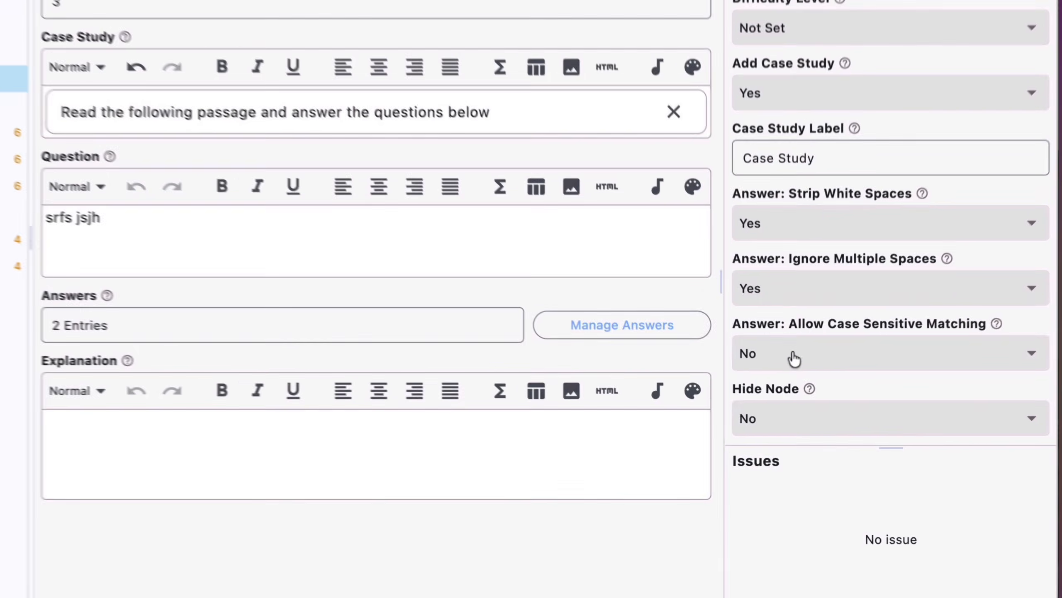
{"action": "left_click", "coordinate": [776, 395]}
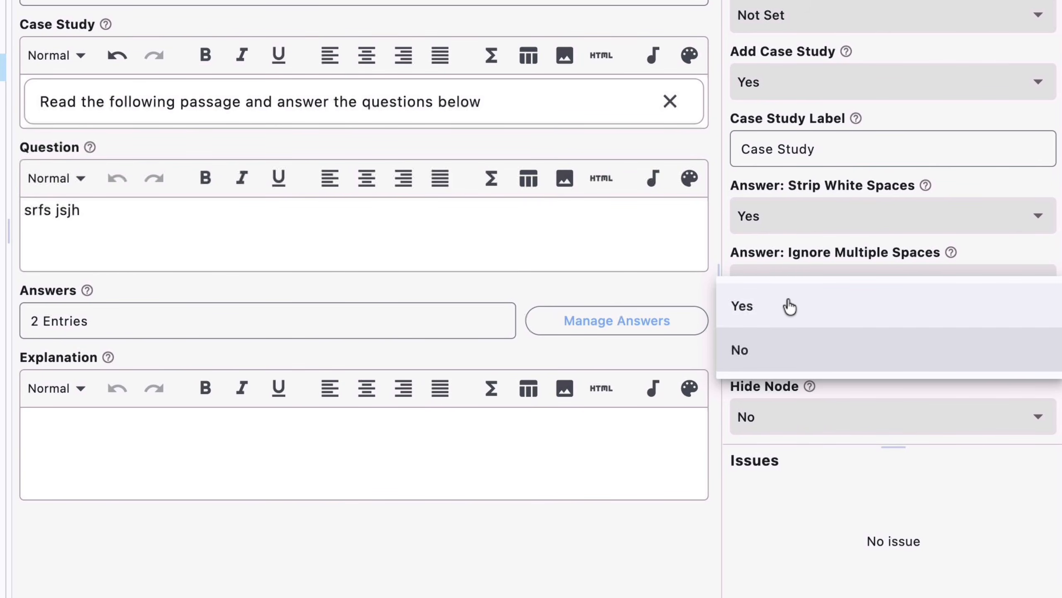
{"action": "left_click", "coordinate": [523, 297]}
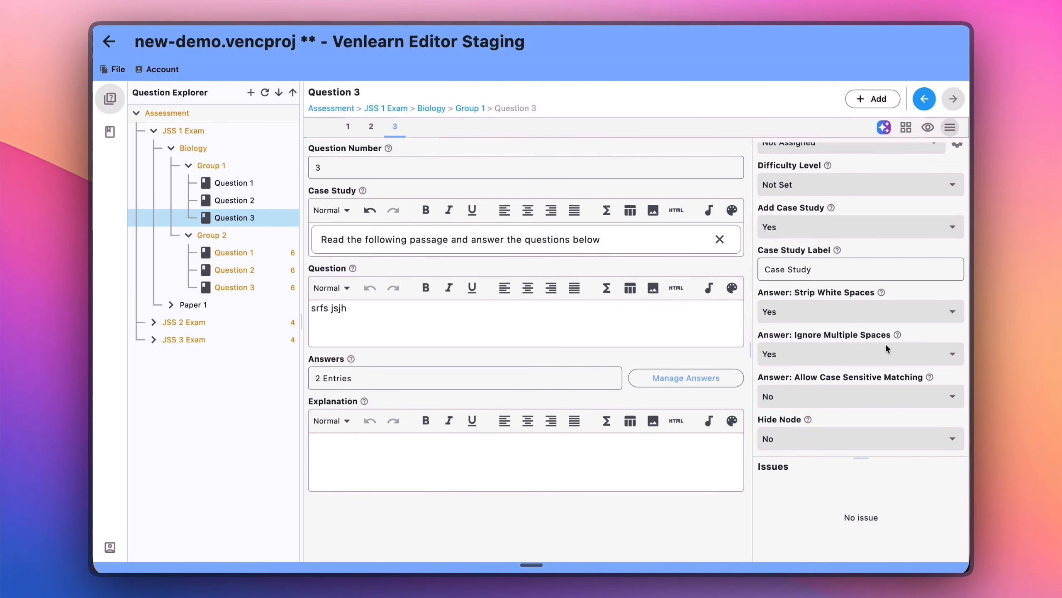
Delete the answer "cats" from Question 3's answer entries
{"action": "scroll", "coordinate": [810, 334], "scroll_direction": "up", "scroll_amount": 6}
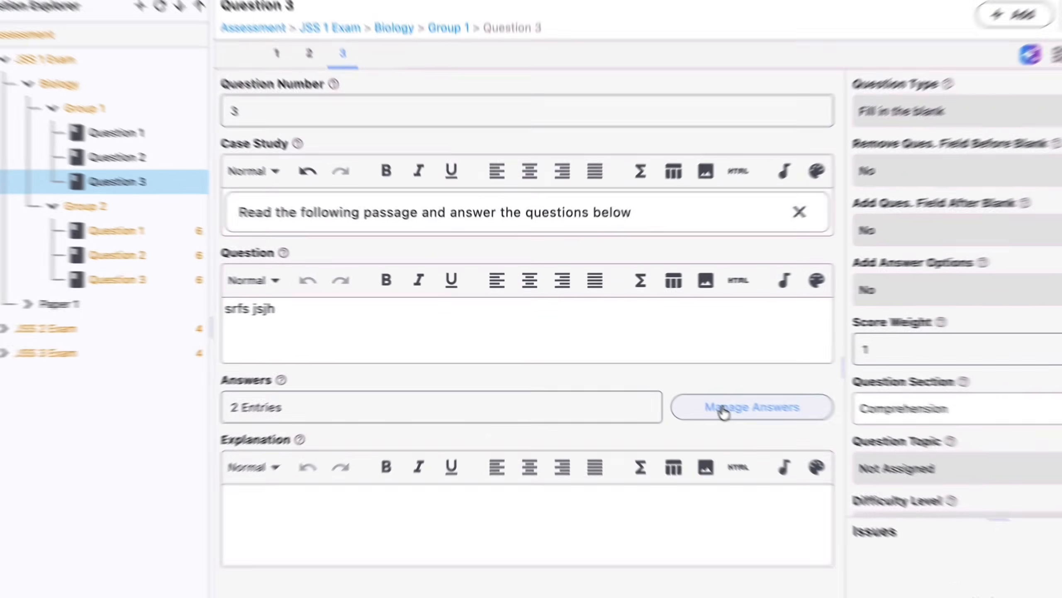
{"action": "left_click", "coordinate": [668, 378]}
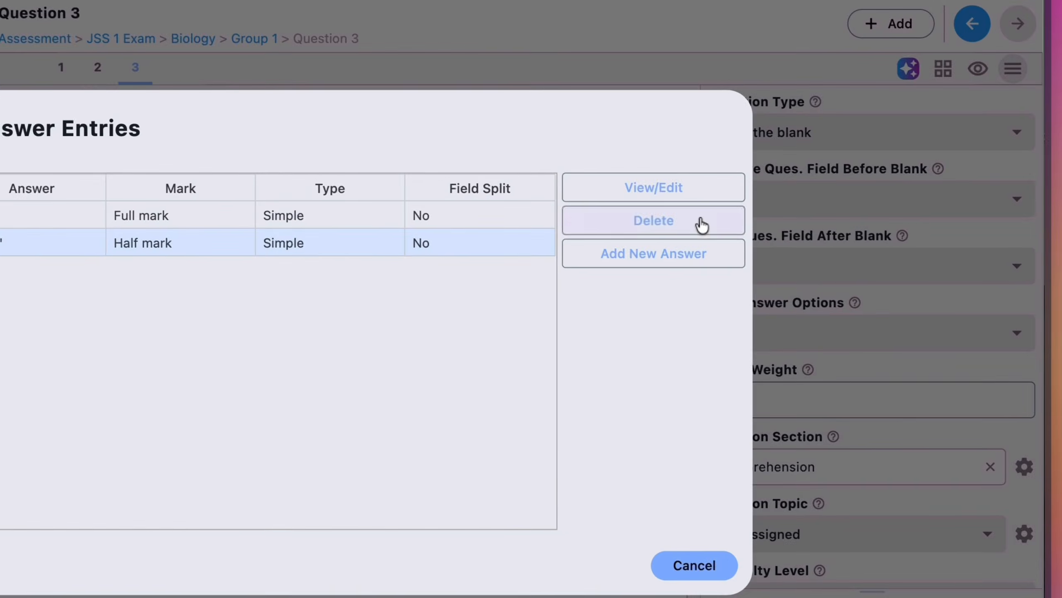
{"action": "left_click", "coordinate": [795, 245]}
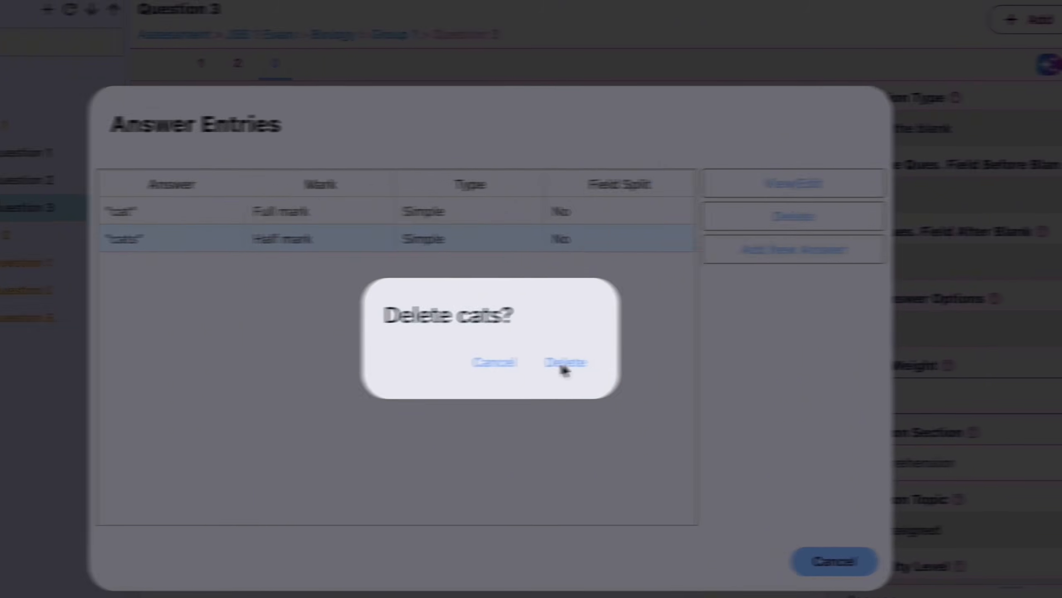
{"action": "left_click", "coordinate": [526, 389]}
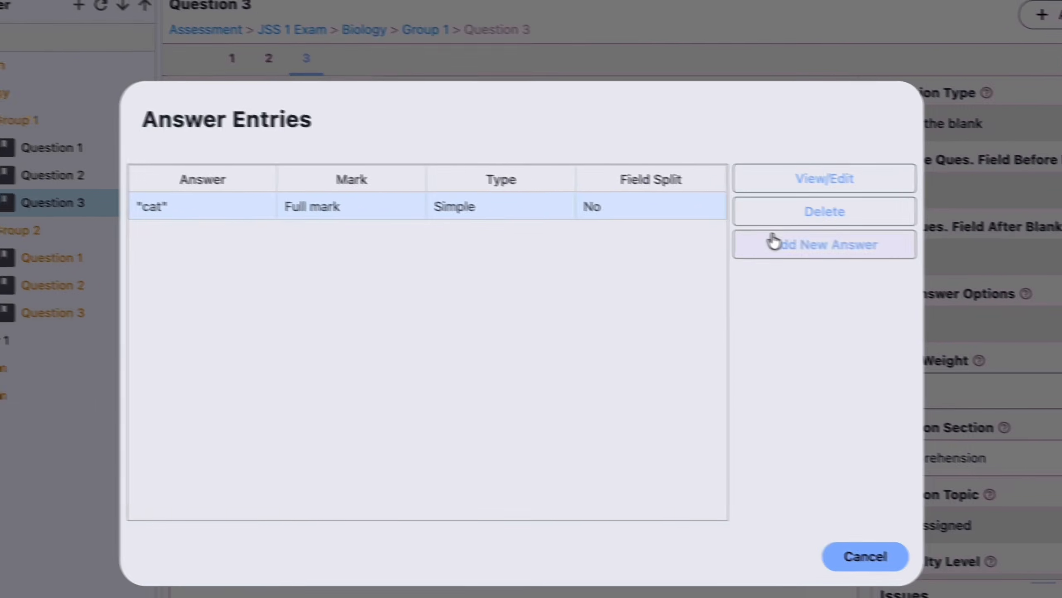
Edit the answer "cat" to set its answer field character length to Yes, and close the answer entries
{"action": "left_click", "coordinate": [792, 178]}
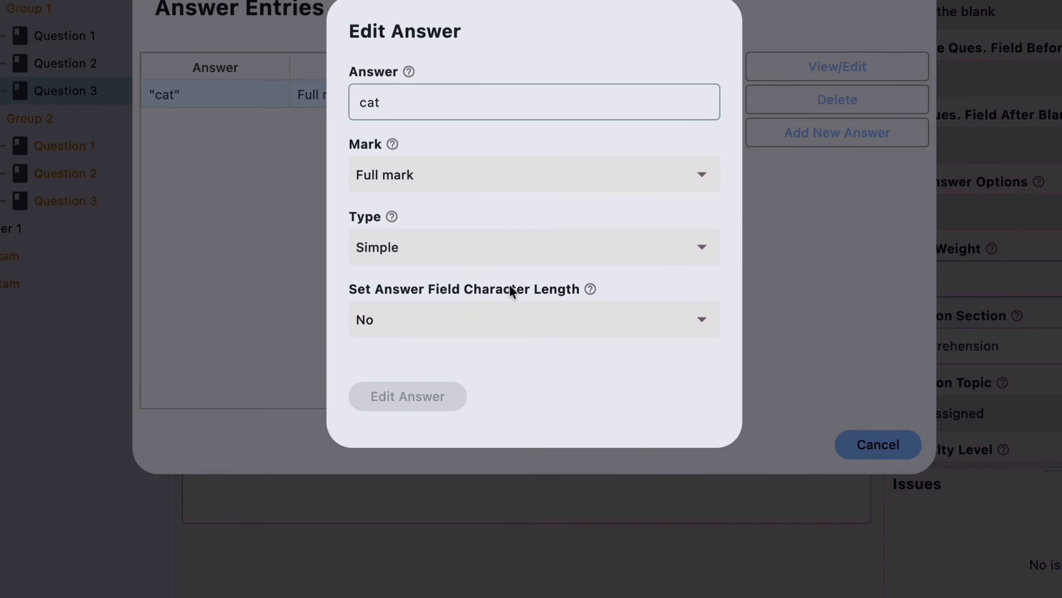
{"action": "left_click", "coordinate": [436, 322]}
{"action": "left_click", "coordinate": [420, 360]}
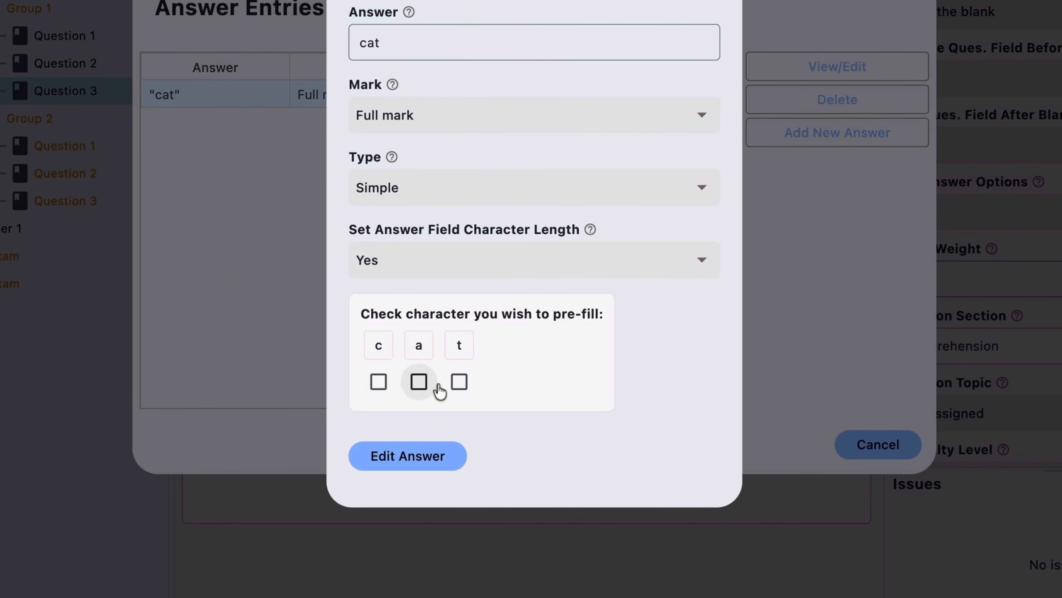
{"action": "left_click", "coordinate": [402, 455]}
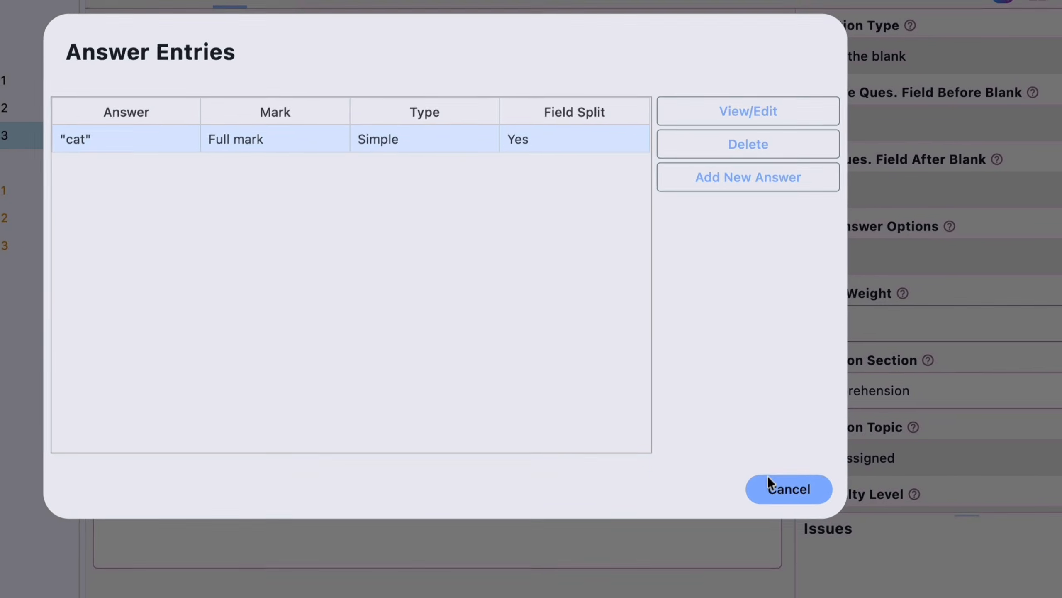
{"action": "left_click", "coordinate": [769, 494]}
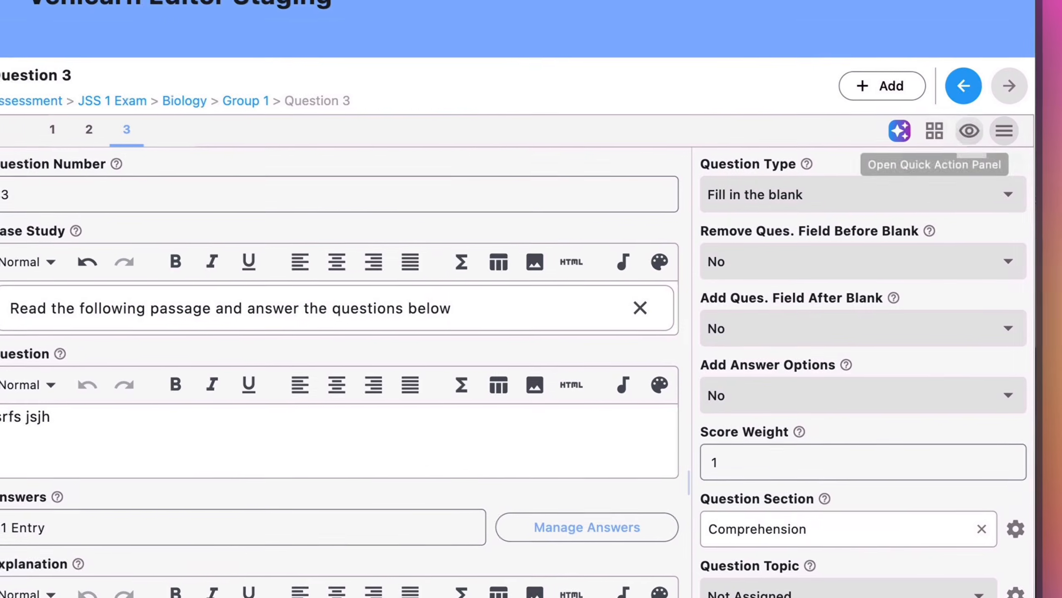
Try the answer "cat" in the character boxes of the Question 3 preview, and return to the properties
{"action": "left_click", "coordinate": [1016, 137]}
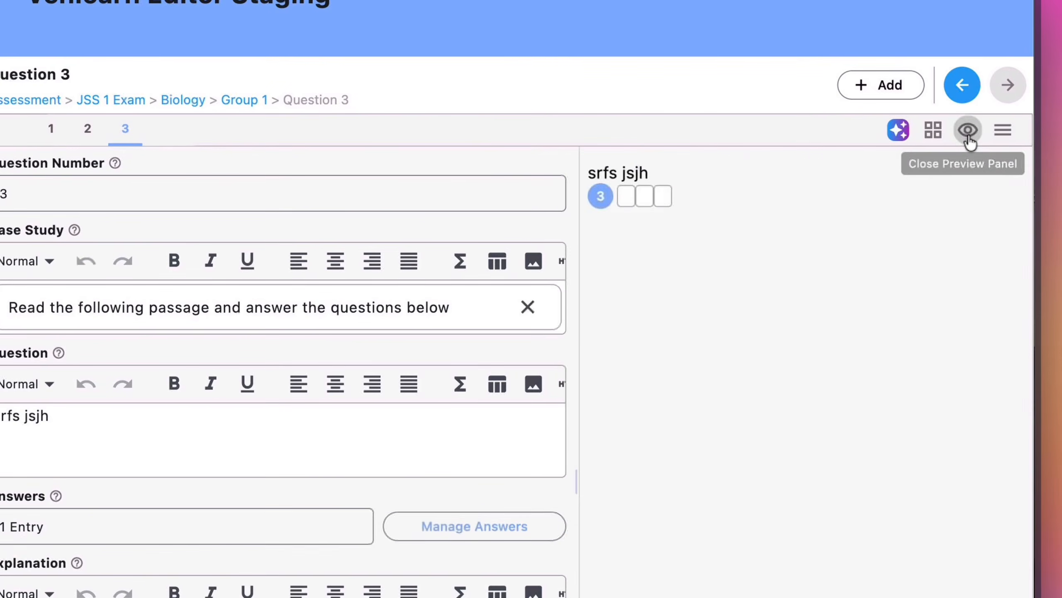
{"action": "left_click", "coordinate": [626, 196]}
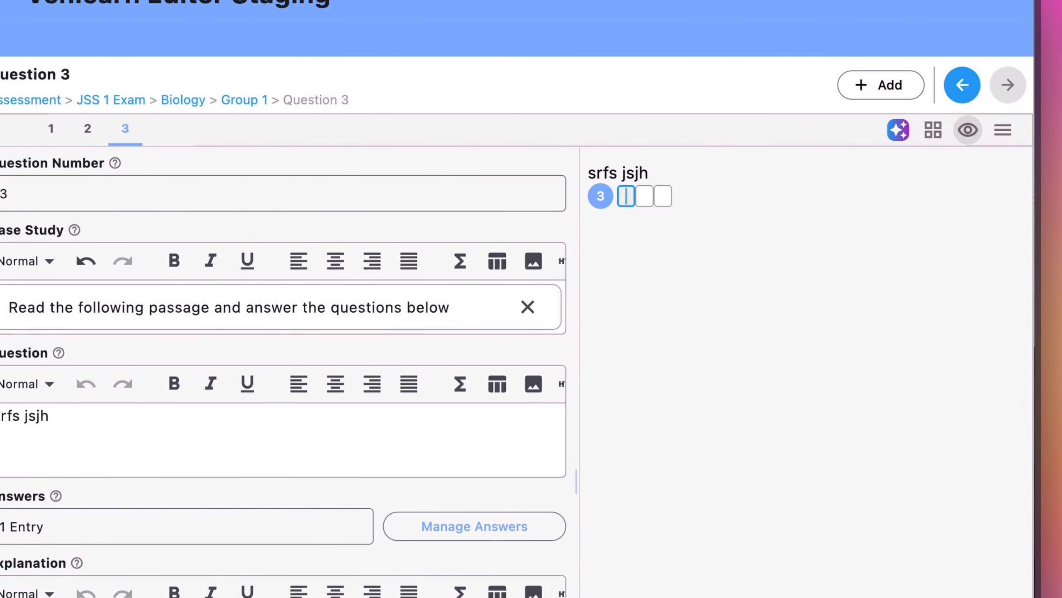
{"action": "type", "text": "cat"}
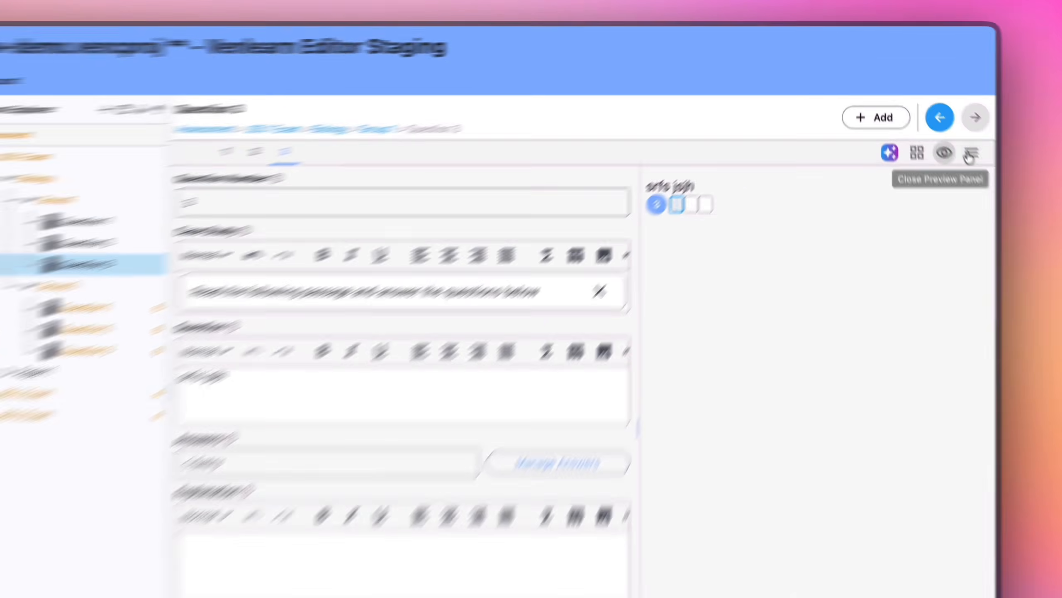
{"action": "left_click", "coordinate": [970, 155]}
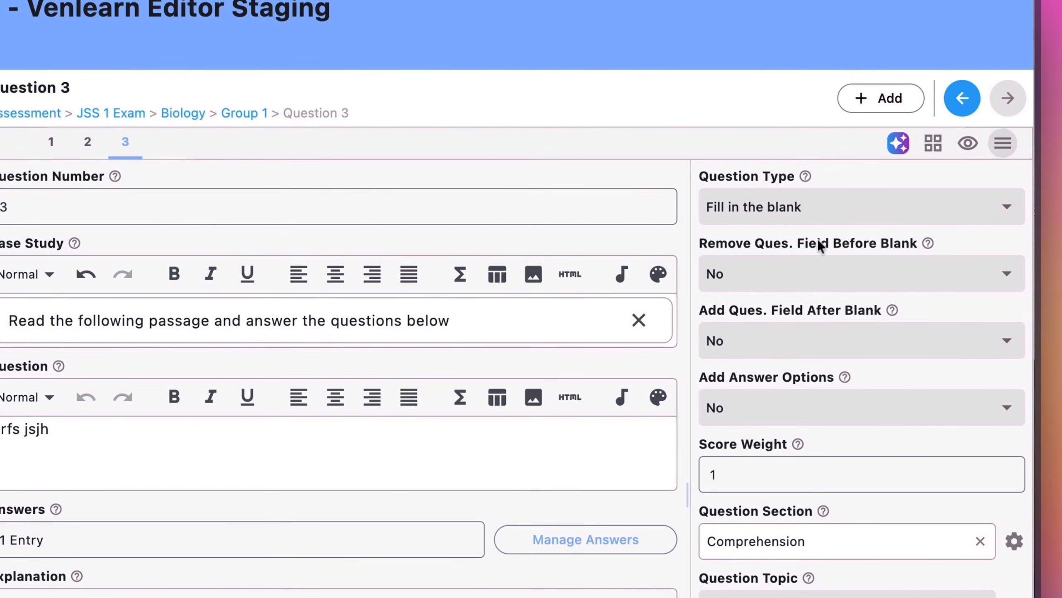
Review the available question types for Question 3, keeping Fill in the blank
{"action": "left_click", "coordinate": [808, 211]}
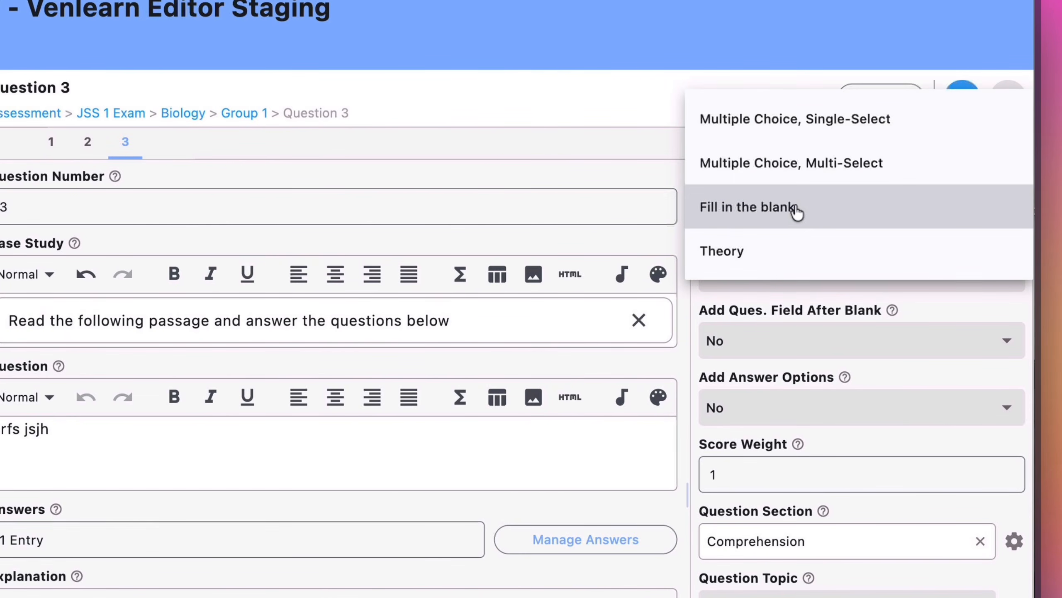
{"action": "left_click", "coordinate": [777, 289]}
{"action": "left_click", "coordinate": [785, 205]}
{"action": "left_click", "coordinate": [773, 279]}
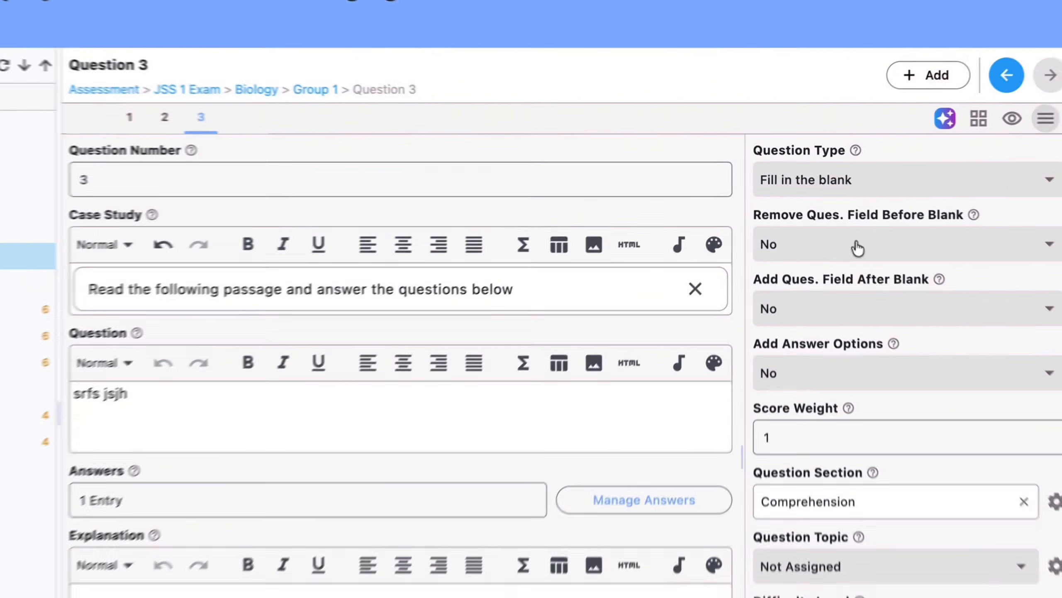
Set Question 3 to remove the question field before the blank, preview it, and return to the properties
{"action": "left_click", "coordinate": [826, 210]}
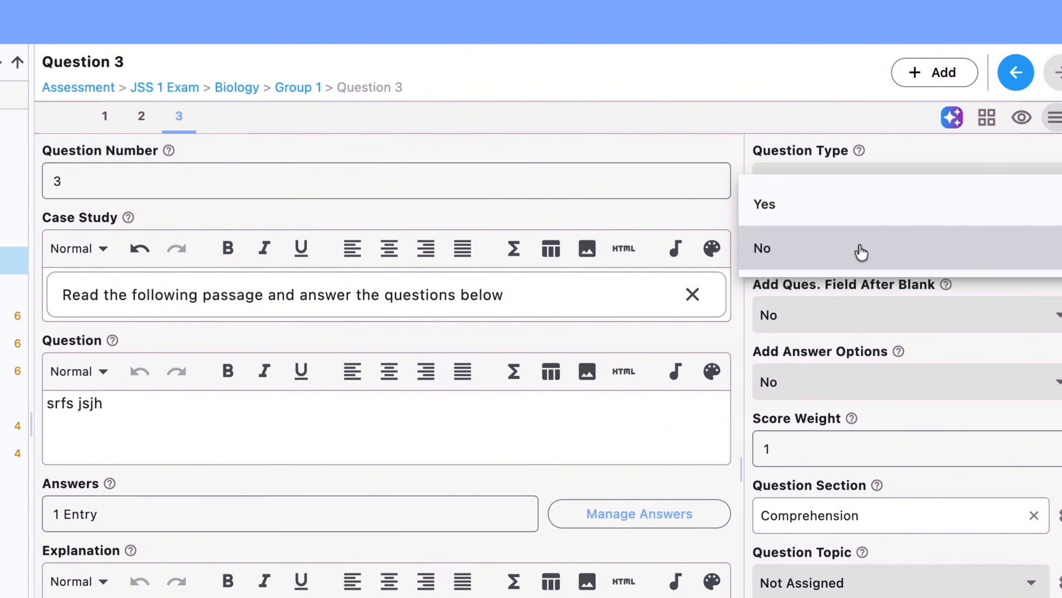
{"action": "left_click", "coordinate": [797, 182]}
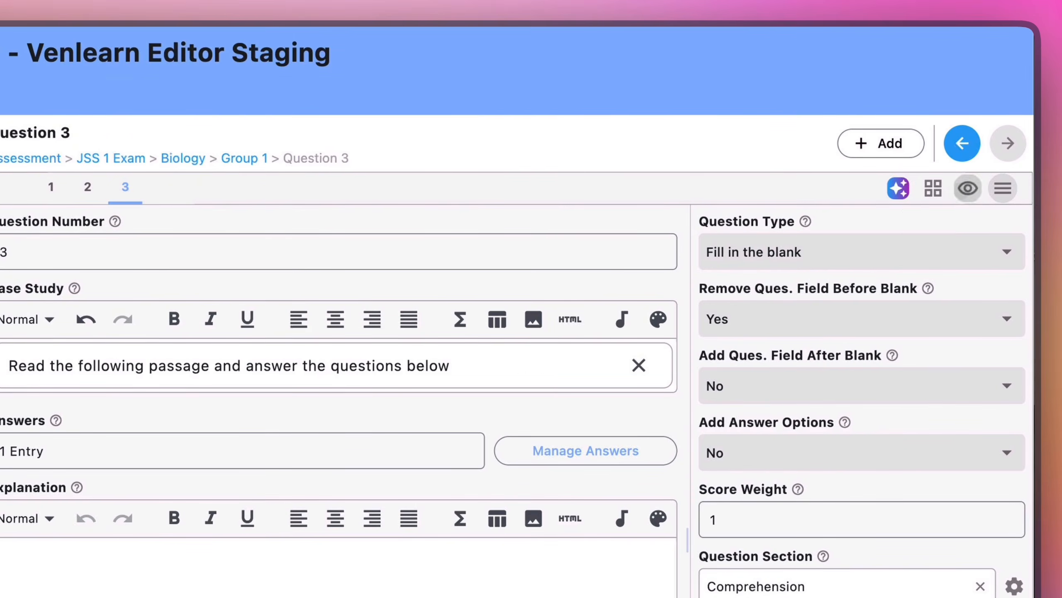
{"action": "left_click", "coordinate": [968, 188]}
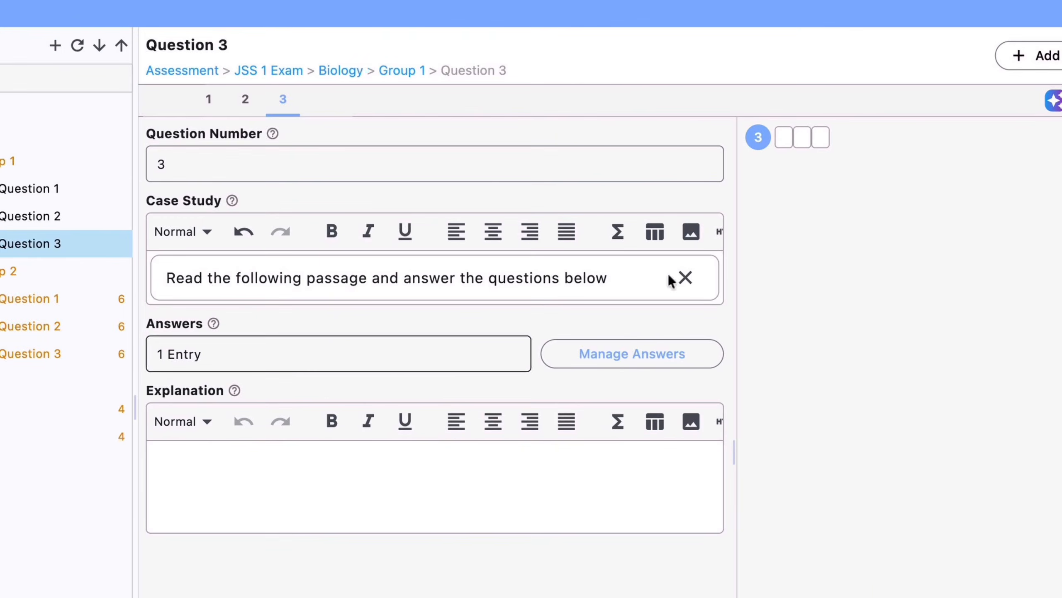
{"action": "left_click", "coordinate": [1004, 157]}
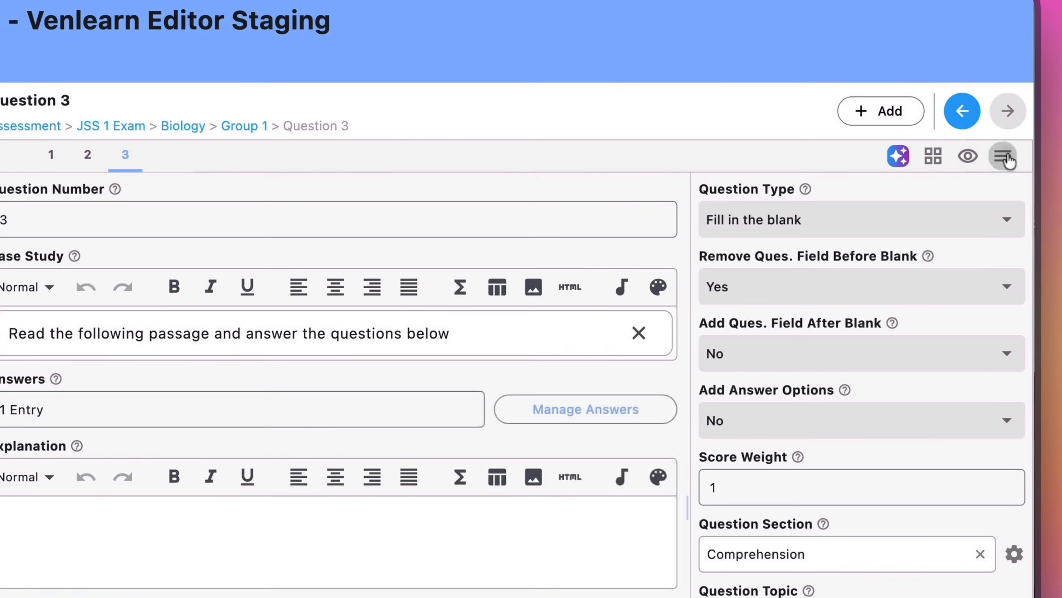
Enable the question field after the blank for Question 3 and enter "fsgh shjhsh jsj" as the question continuation
{"action": "left_click", "coordinate": [760, 356]}
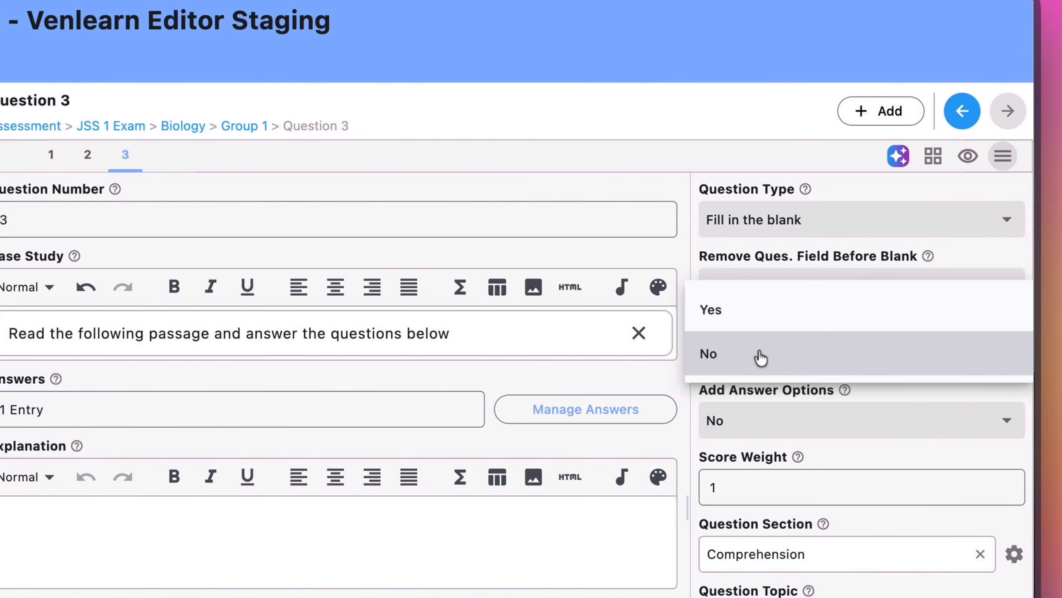
{"action": "left_click", "coordinate": [735, 320]}
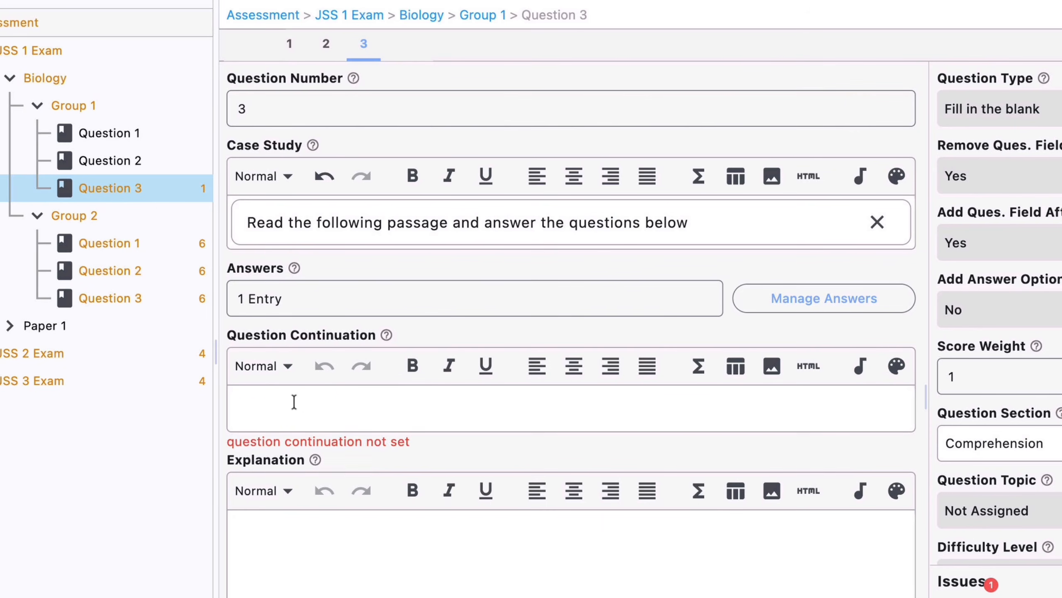
{"action": "type", "text": "fsgh shjhsh j"}
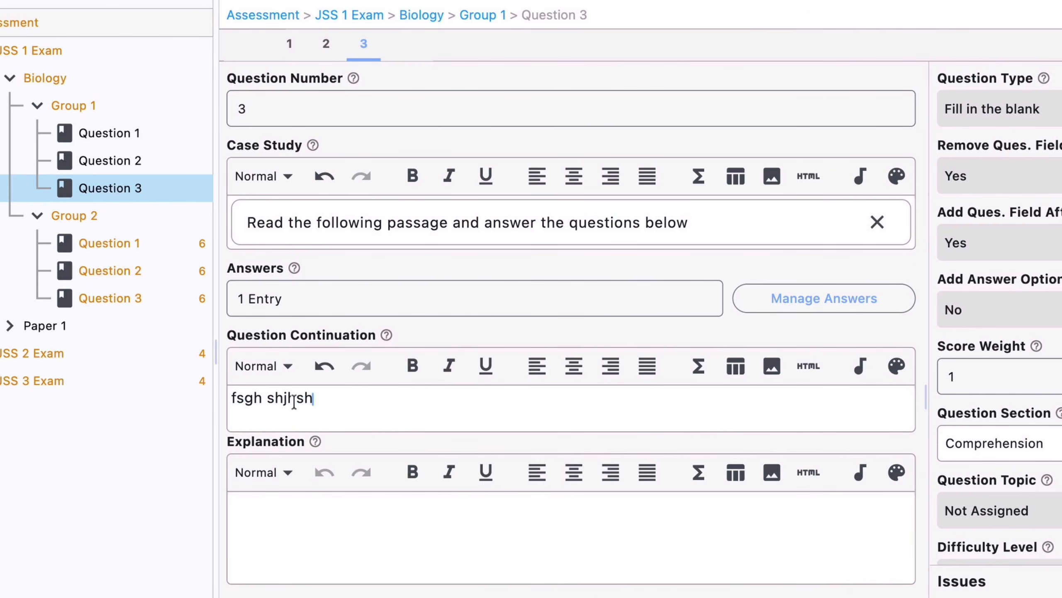
{"action": "type", "text": "sj"}
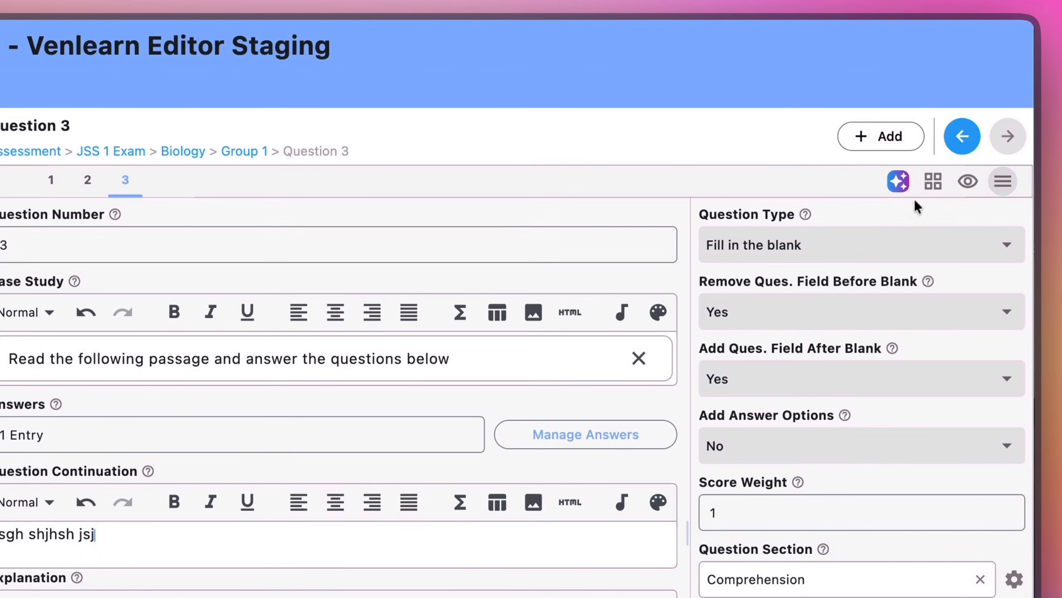
Preview Question 3, insert a space before the question continuation text, and return to the properties
{"action": "left_click", "coordinate": [967, 181]}
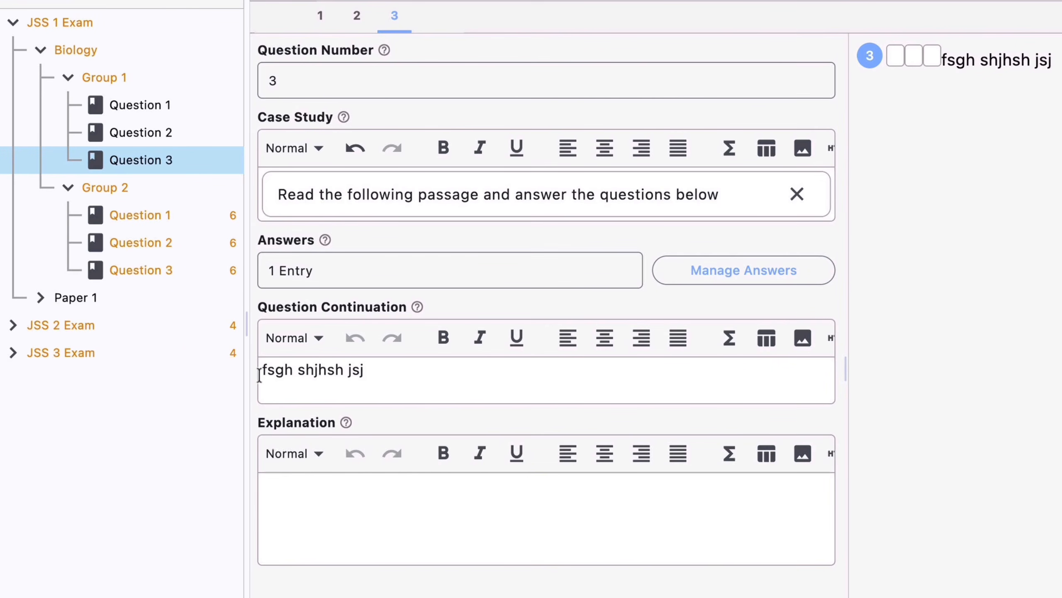
{"action": "left_click", "coordinate": [259, 375]}
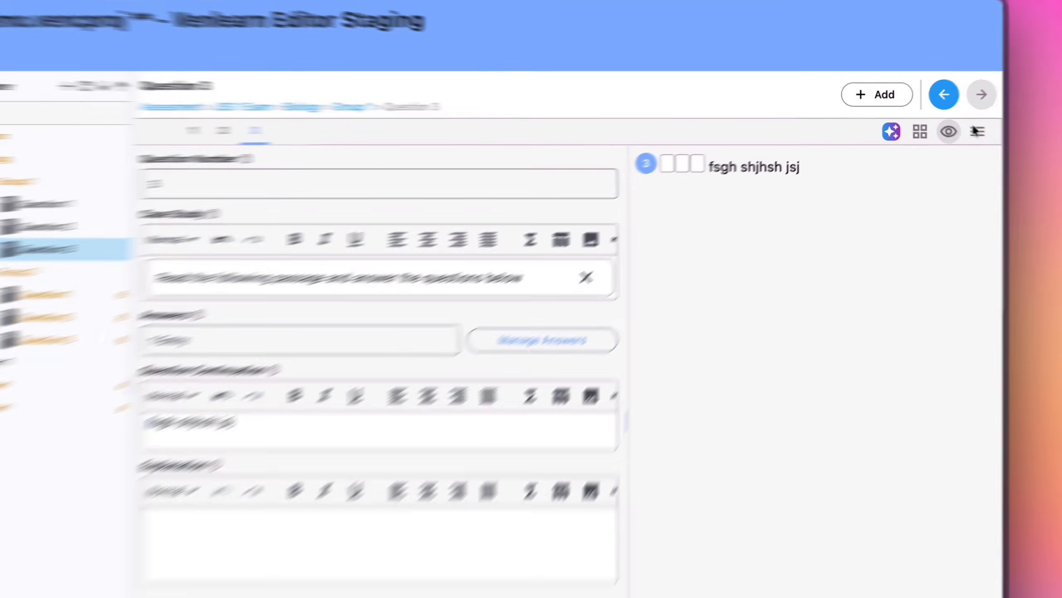
{"action": "left_click", "coordinate": [950, 128]}
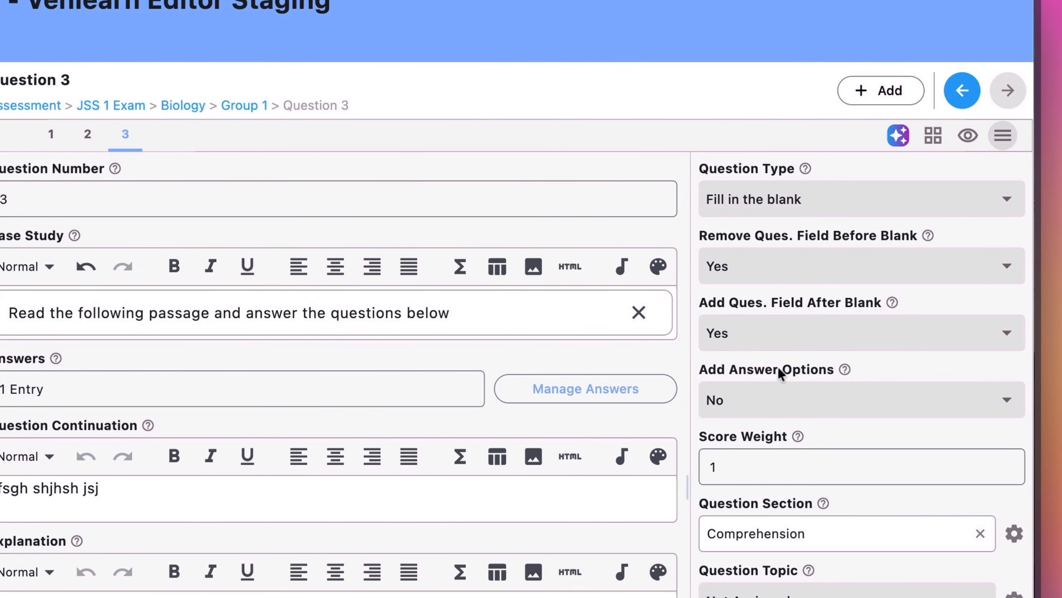
Enable answer options for Question 3 and fill options A to D with "a", "b", "c" and "d"
{"action": "left_click", "coordinate": [754, 399]}
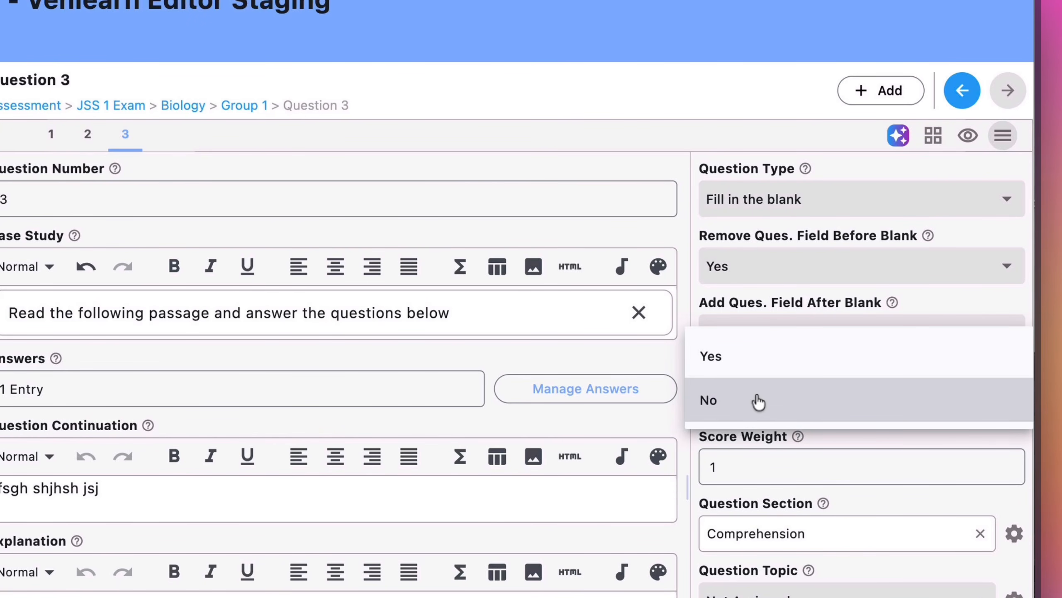
{"action": "left_click", "coordinate": [743, 355]}
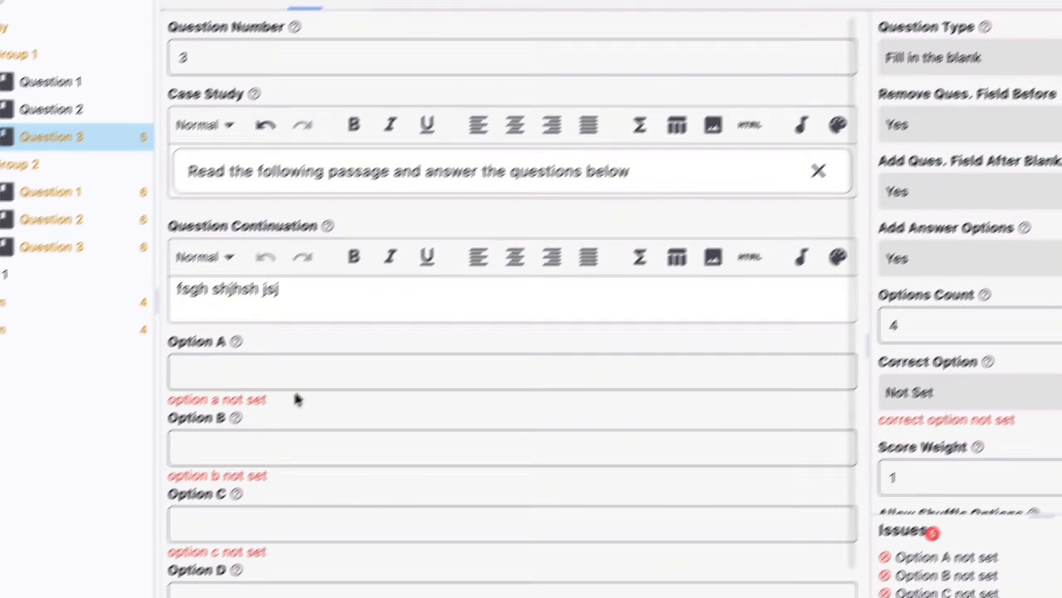
{"action": "left_click", "coordinate": [246, 373]}
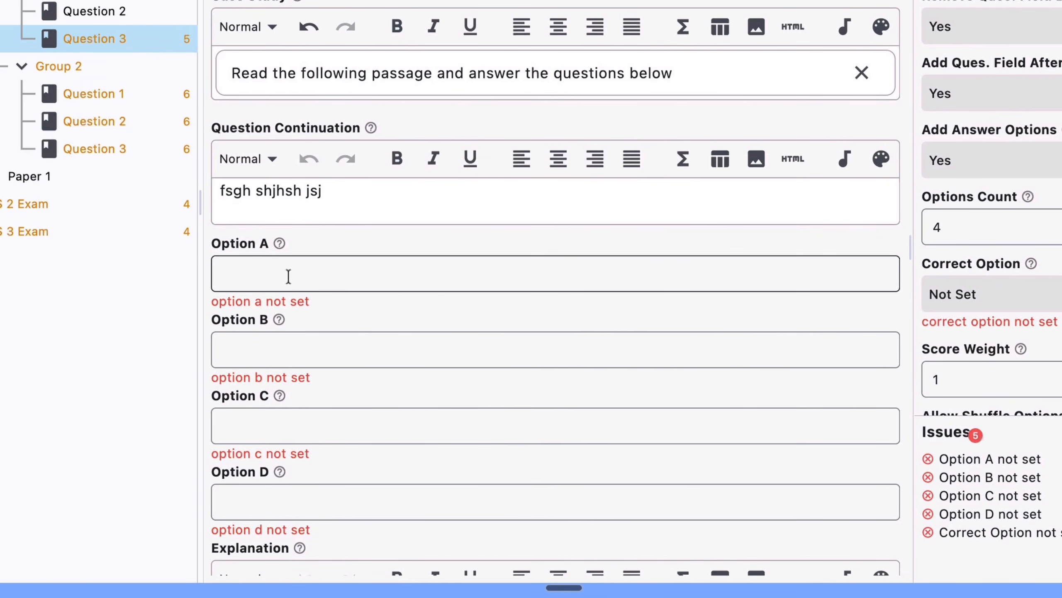
{"action": "type", "text": "a"}
{"action": "left_click", "coordinate": [303, 339]}
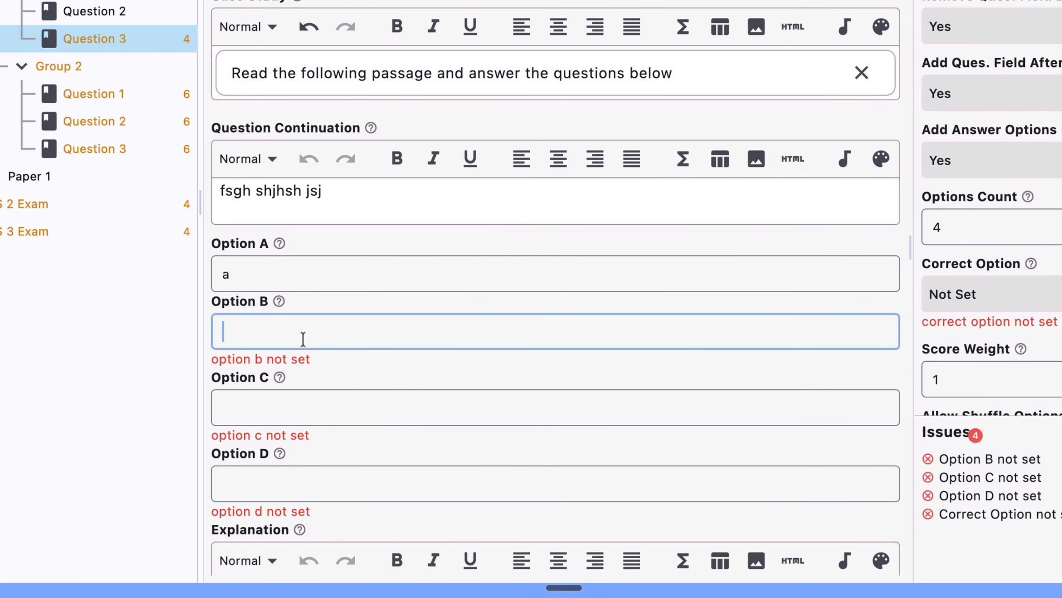
{"action": "type", "text": "b"}
{"action": "left_click", "coordinate": [297, 392]}
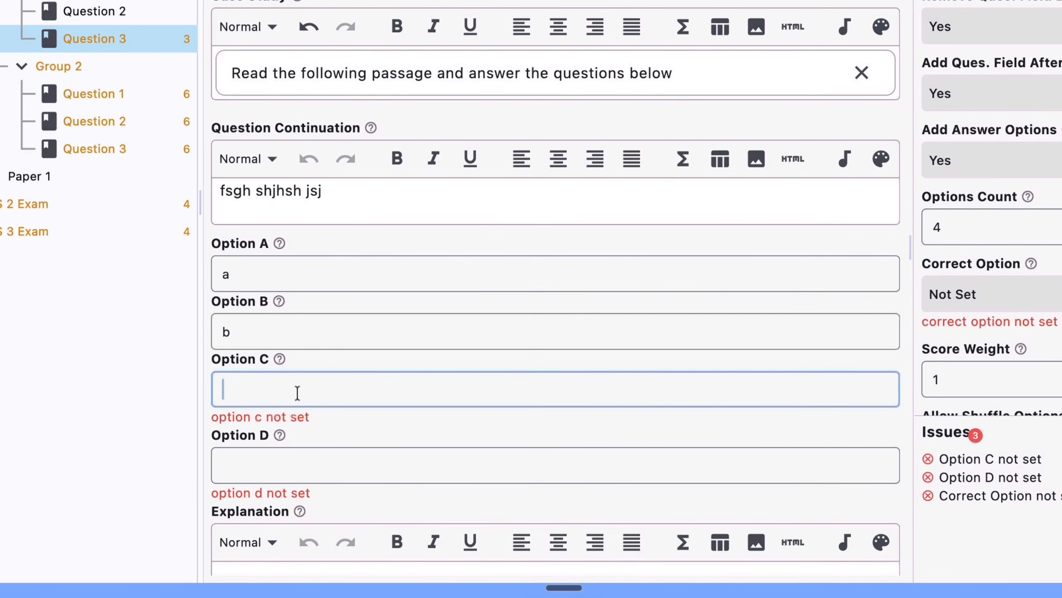
{"action": "type", "text": "c"}
{"action": "left_click", "coordinate": [292, 440]}
{"action": "type", "text": "d"}
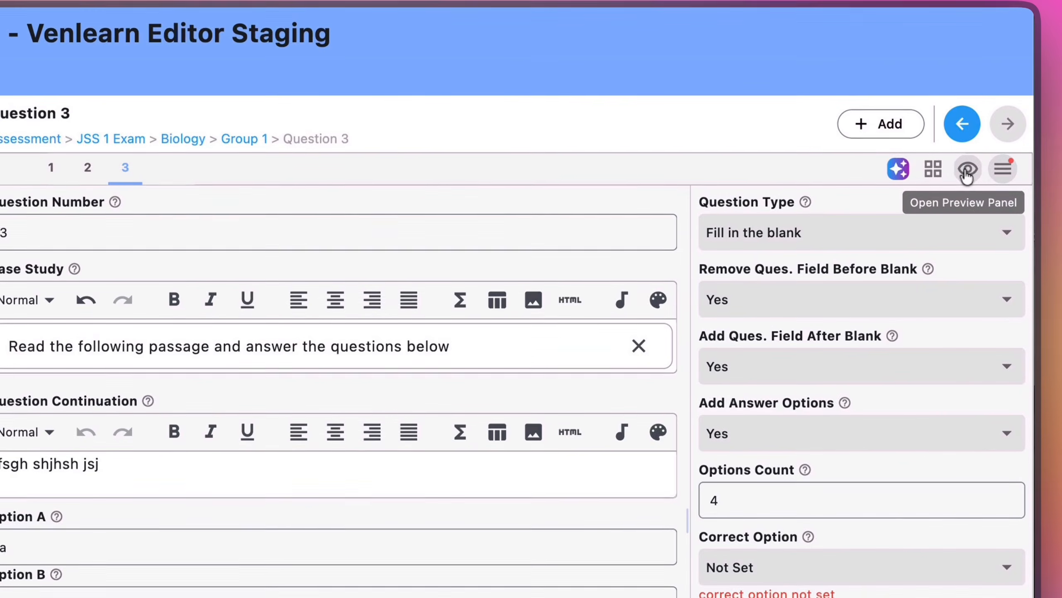
Review the blank's answer choices in the Question 3 preview, and turn the answer options off again
{"action": "left_click", "coordinate": [1044, 32]}
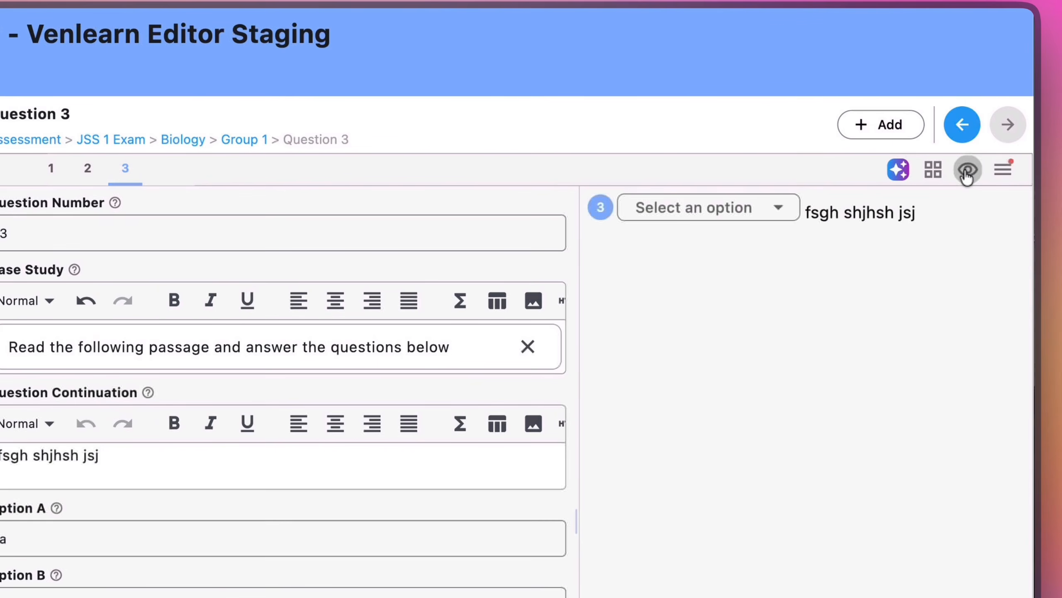
{"action": "left_click", "coordinate": [737, 214]}
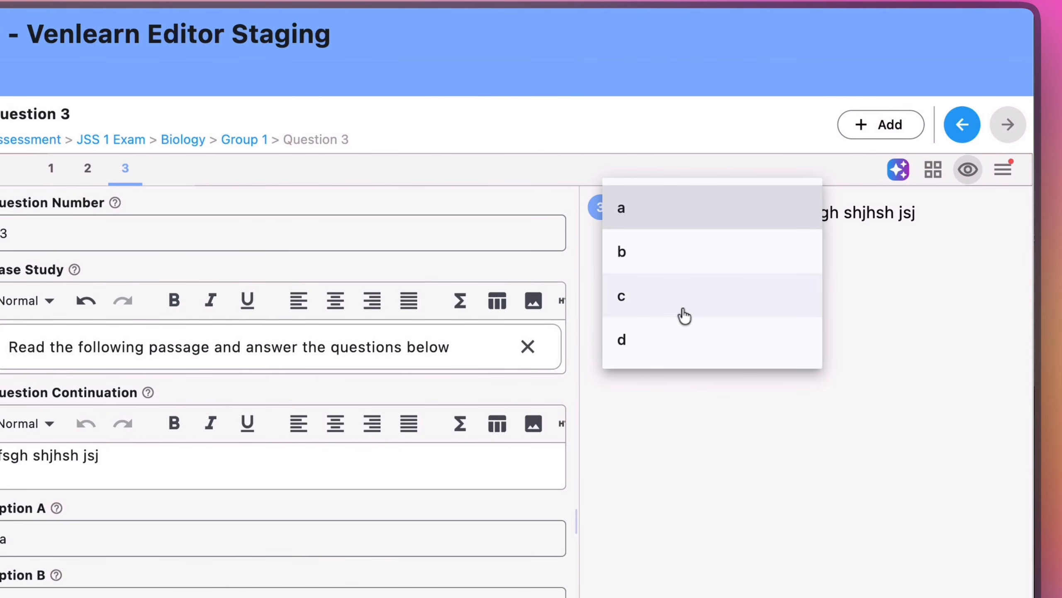
{"action": "left_click", "coordinate": [851, 363]}
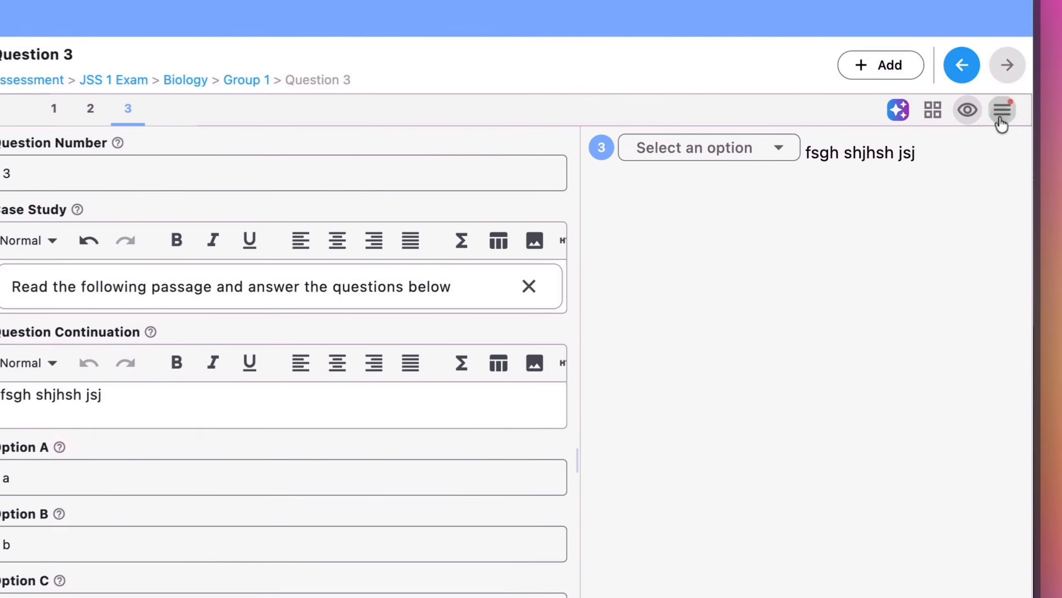
{"action": "left_click", "coordinate": [950, 127]}
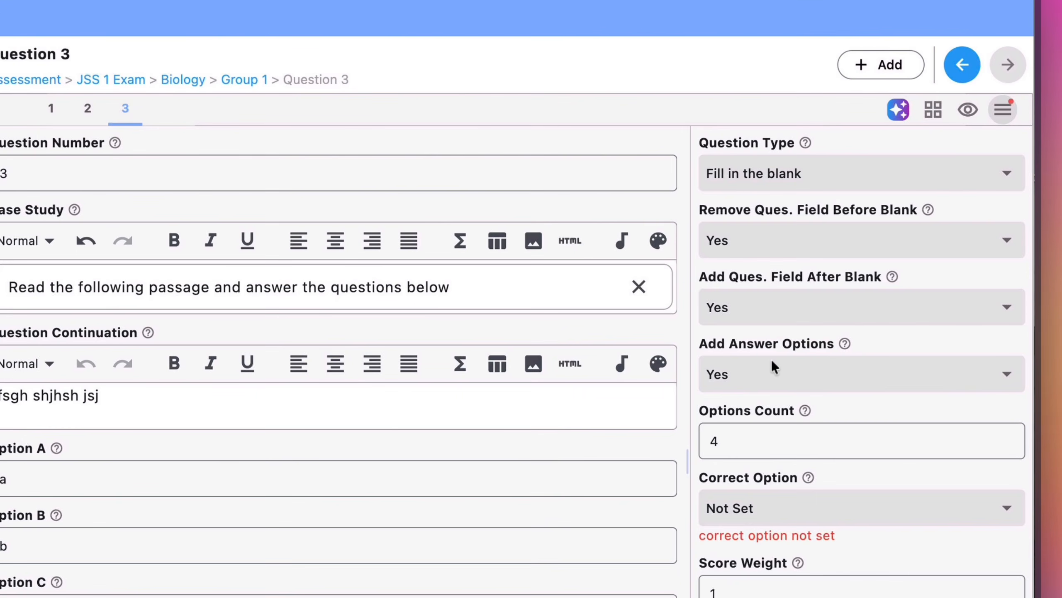
{"action": "left_click", "coordinate": [761, 376]}
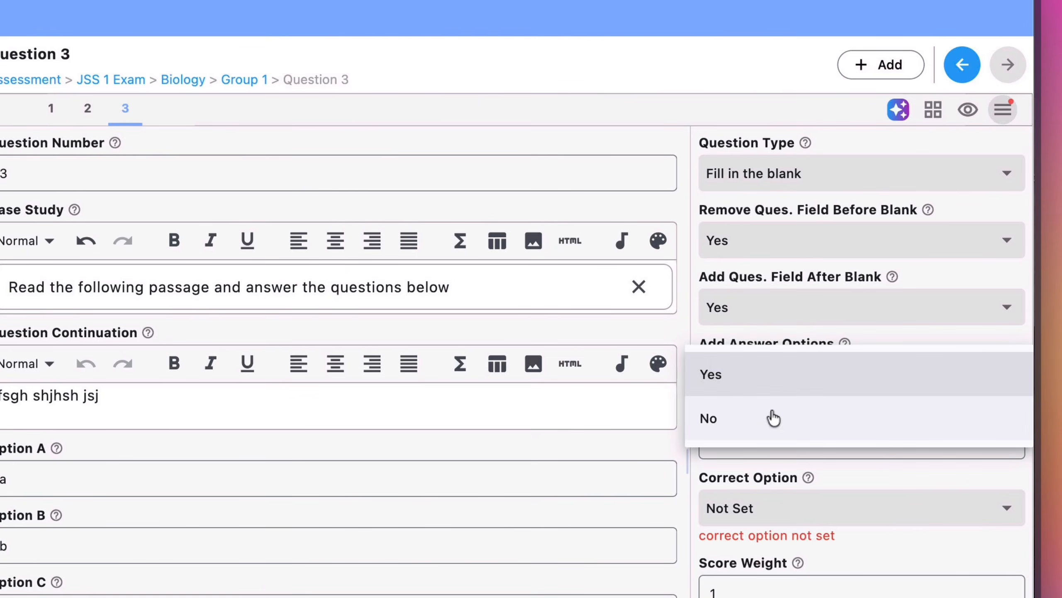
{"action": "left_click", "coordinate": [772, 418]}
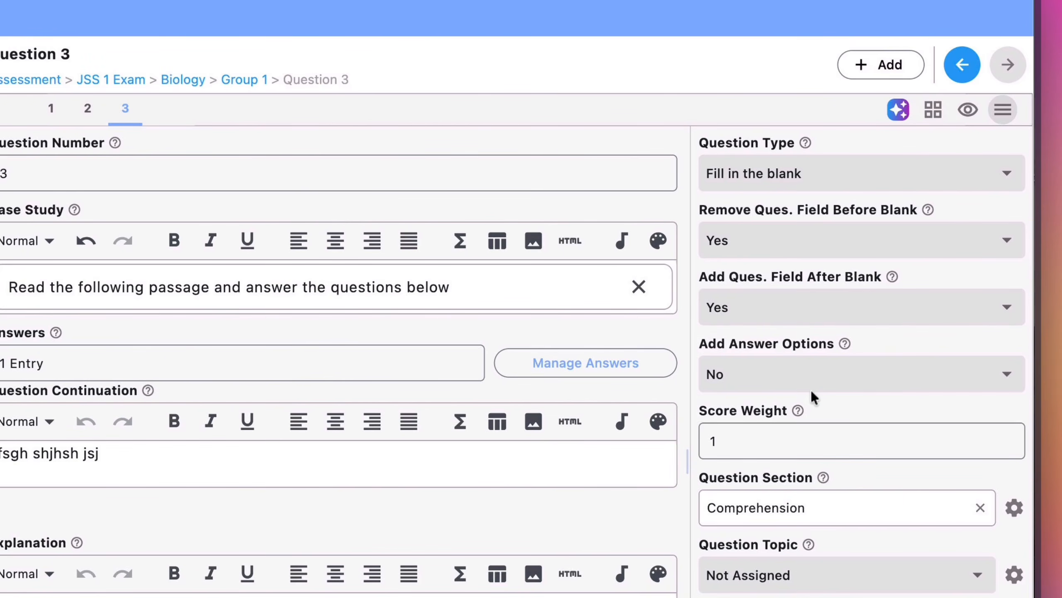
Set the topic of Question 3 to Ecology and its difficulty level to Medium
{"action": "scroll", "coordinate": [811, 390], "scroll_direction": "down", "scroll_amount": 2}
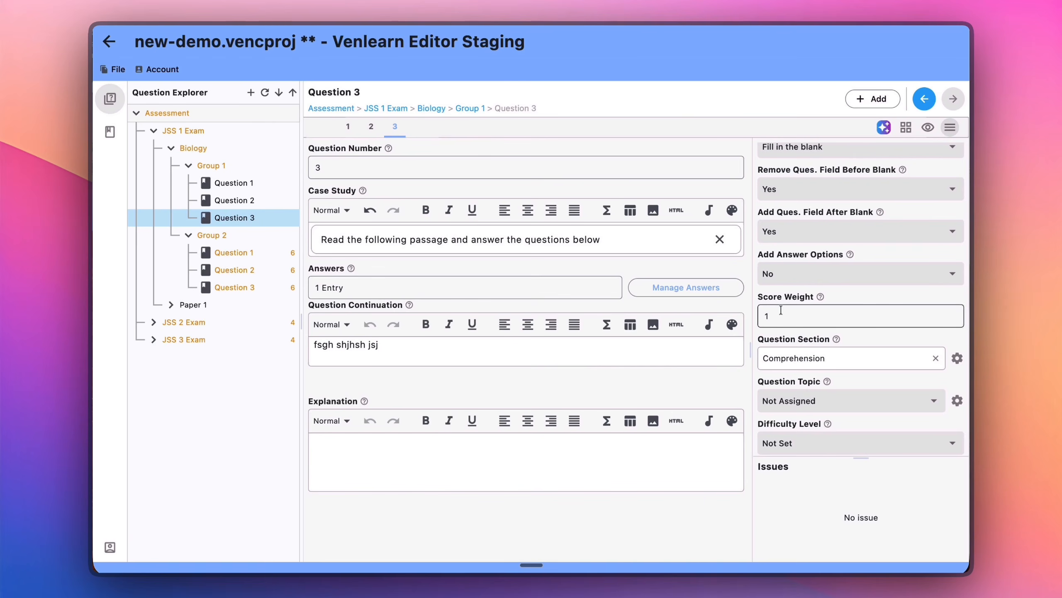
{"action": "scroll", "coordinate": [789, 318], "scroll_direction": "down", "scroll_amount": 5}
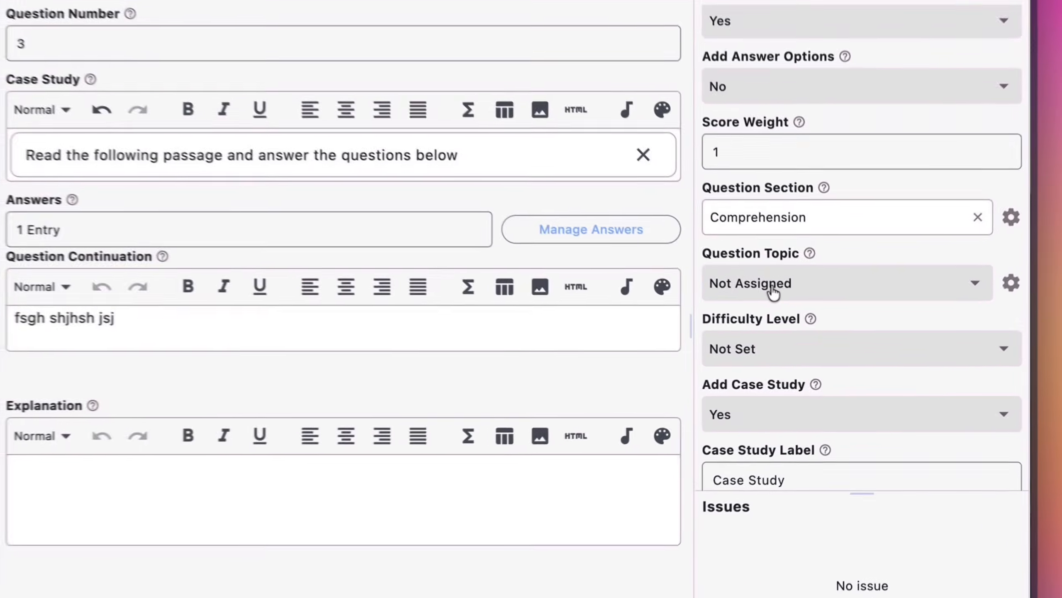
{"action": "left_click", "coordinate": [808, 323]}
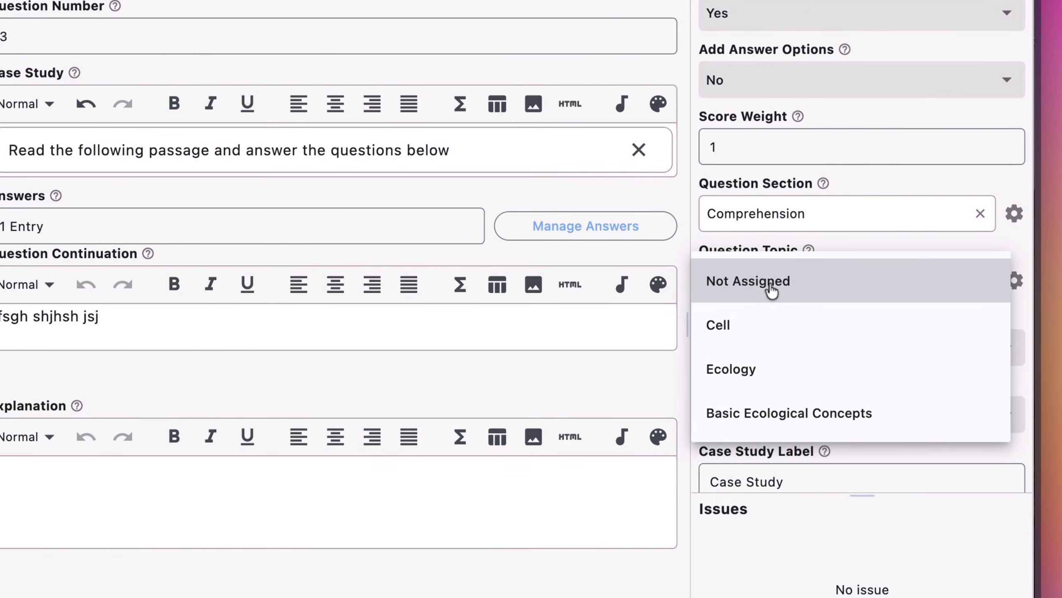
{"action": "left_click", "coordinate": [753, 368]}
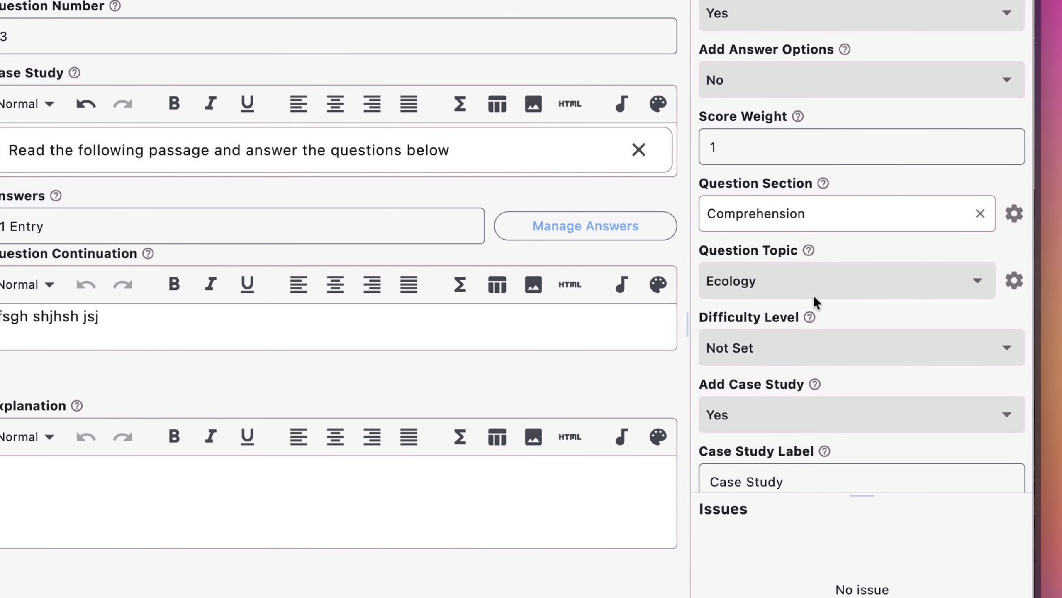
{"action": "scroll", "coordinate": [815, 301], "scroll_direction": "down", "scroll_amount": 2}
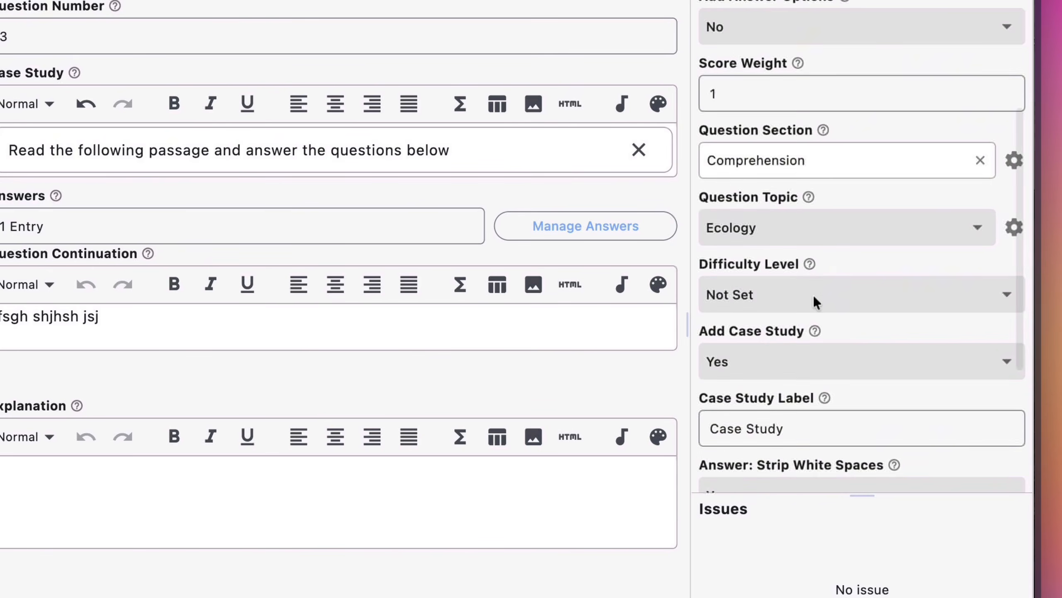
{"action": "left_click", "coordinate": [780, 296]}
{"action": "left_click", "coordinate": [769, 370]}
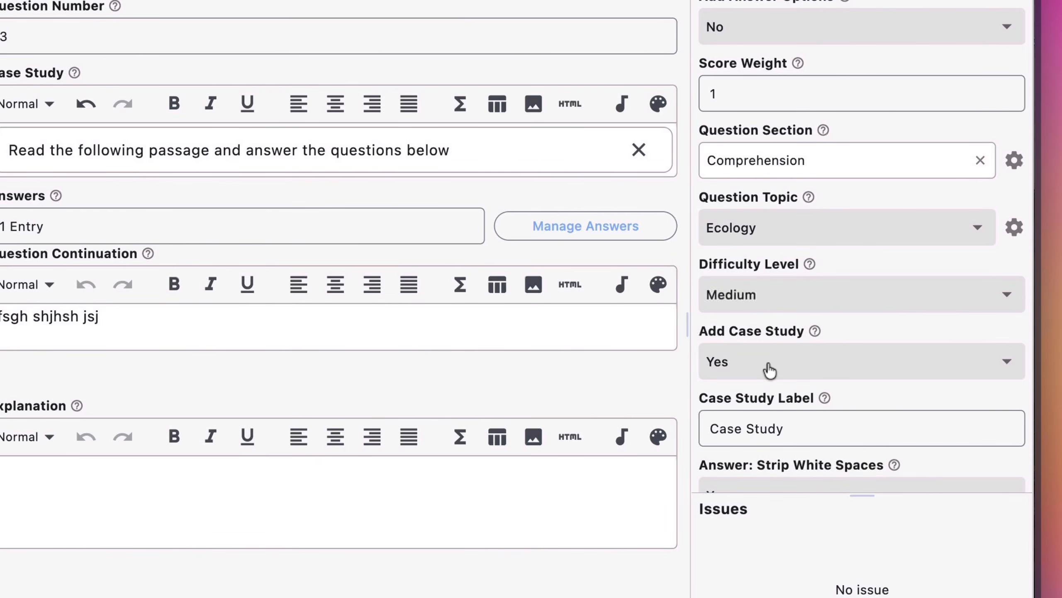
Review the case study and answer-matching settings of Question 3, keeping Strip White Spaces set to Yes
{"action": "scroll", "coordinate": [769, 370], "scroll_direction": "down", "scroll_amount": 2}
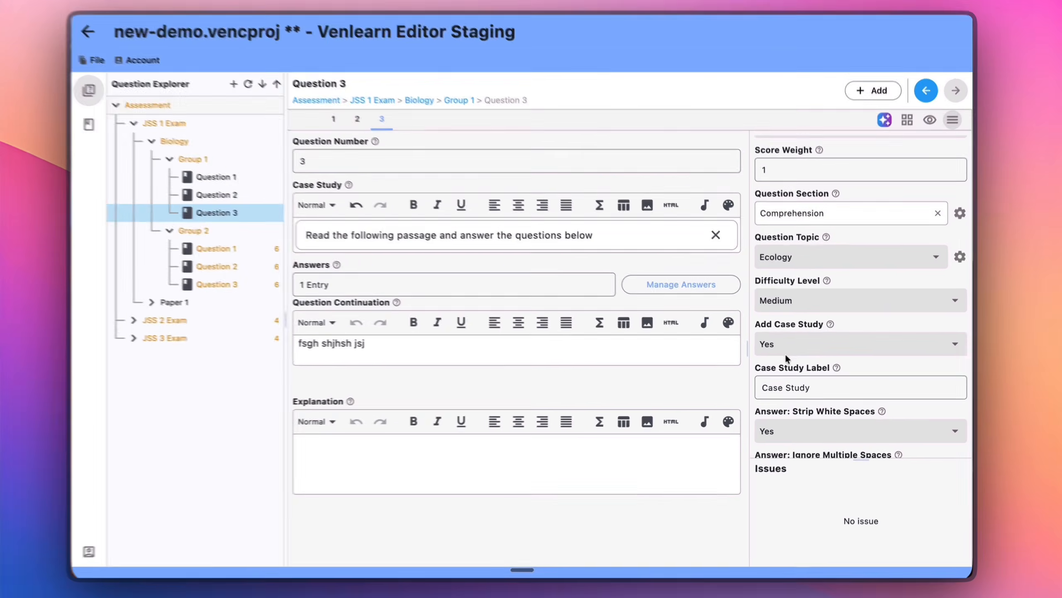
{"action": "scroll", "coordinate": [847, 368], "scroll_direction": "down", "scroll_amount": 1}
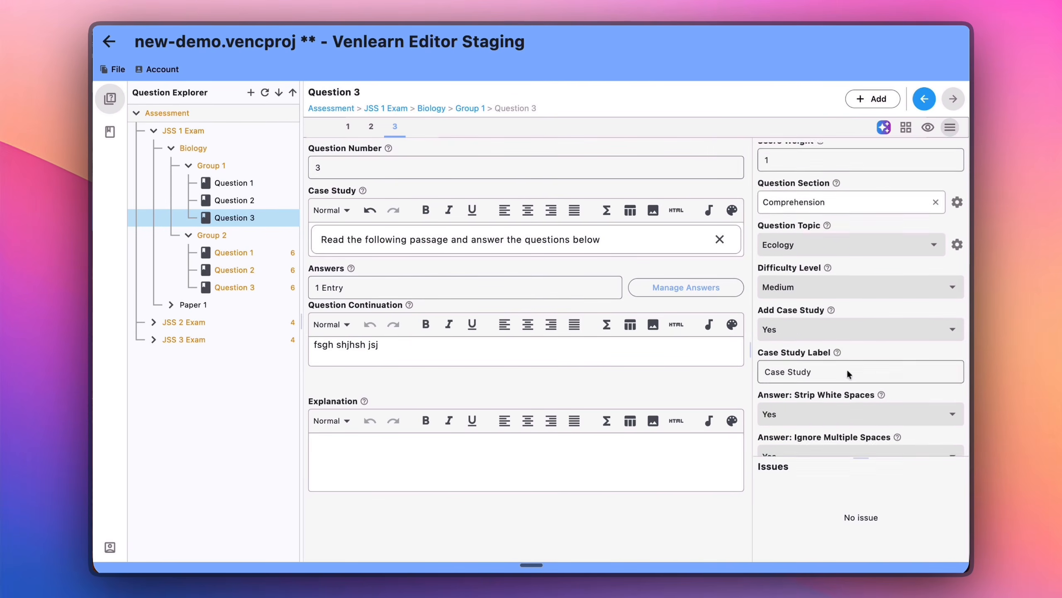
{"action": "scroll", "coordinate": [833, 374], "scroll_direction": "down", "scroll_amount": 1}
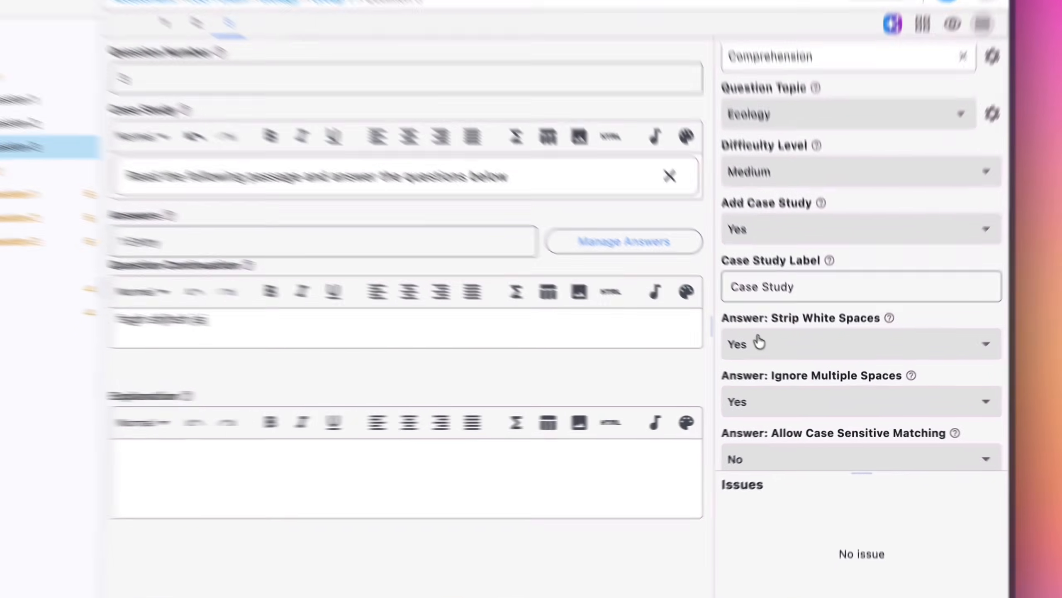
{"action": "left_click", "coordinate": [786, 361]}
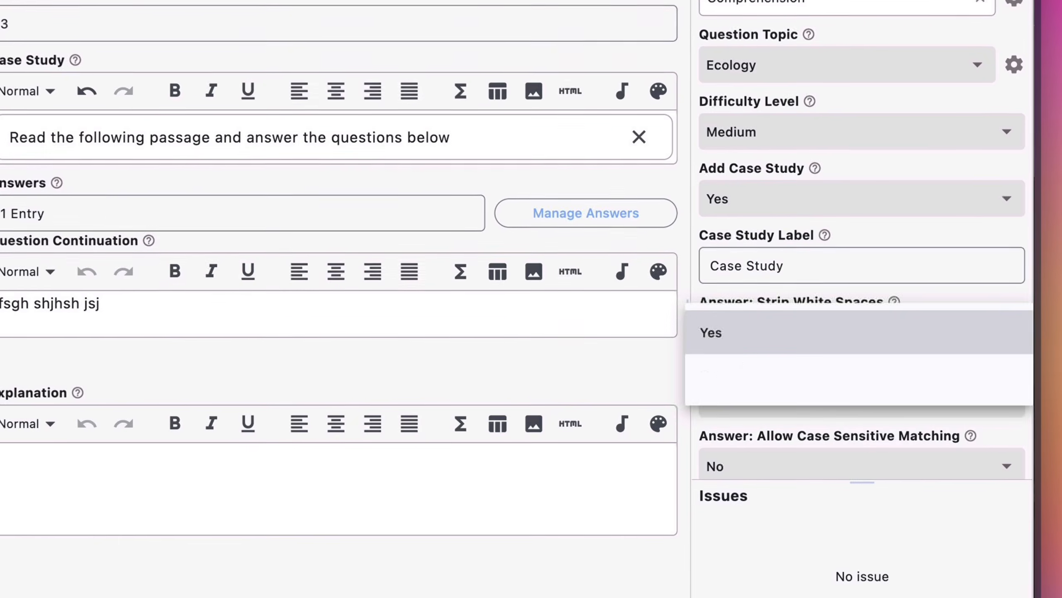
{"action": "left_click", "coordinate": [810, 290]}
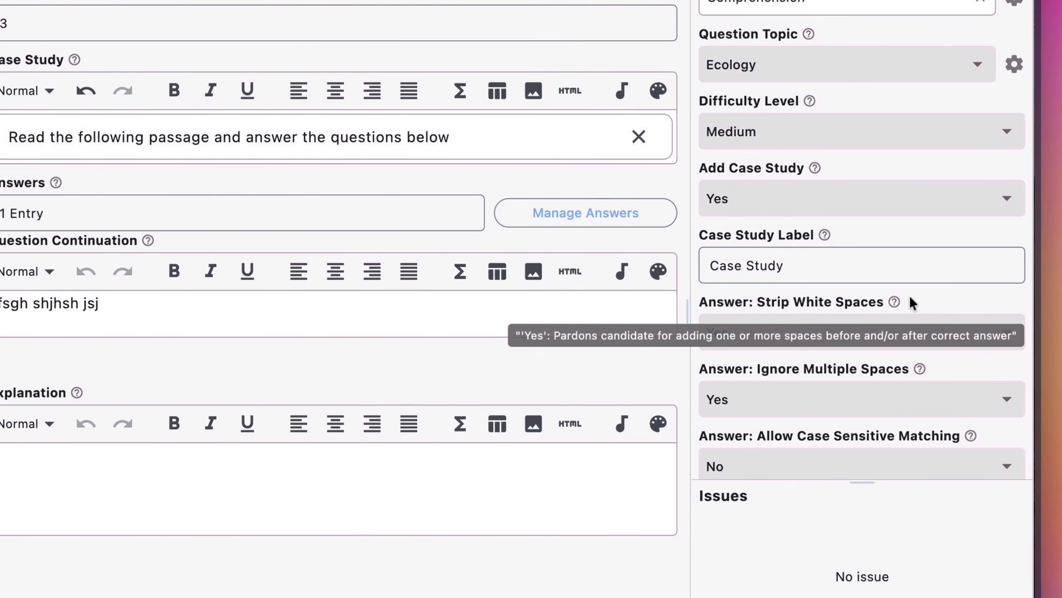
{"action": "scroll", "coordinate": [911, 298], "scroll_direction": "down", "scroll_amount": 3}
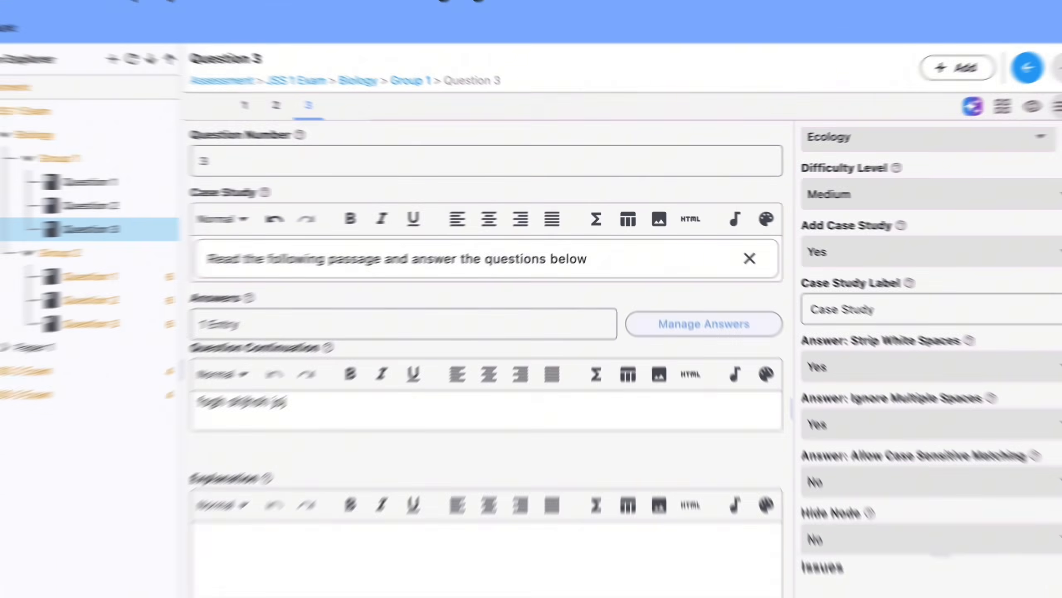
Open the "cat" answer entry of Question 3 for editing and set its answer field character length option to No
{"action": "left_click", "coordinate": [686, 287]}
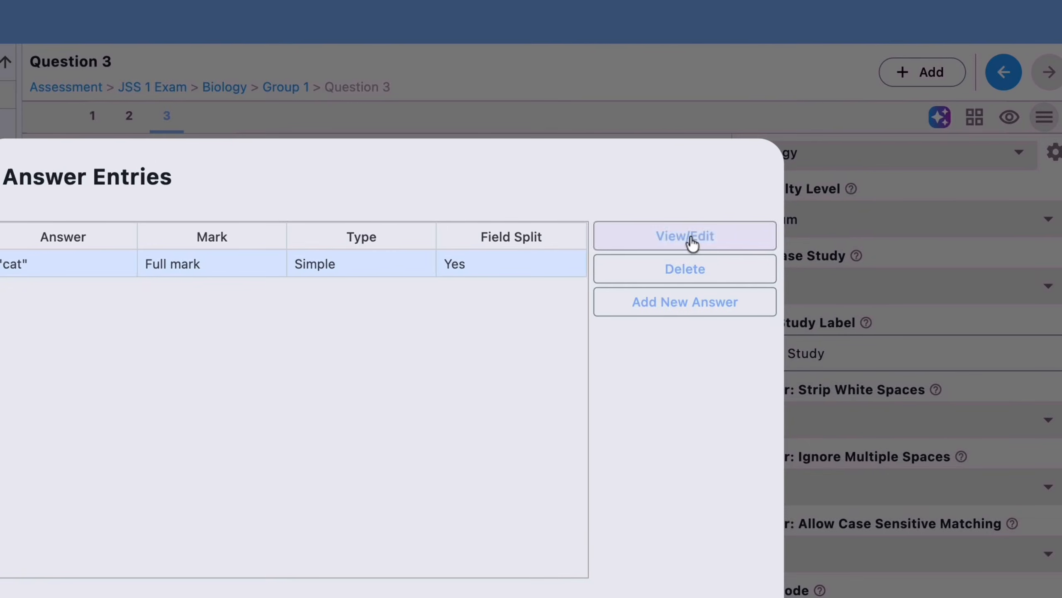
{"action": "left_click", "coordinate": [773, 212]}
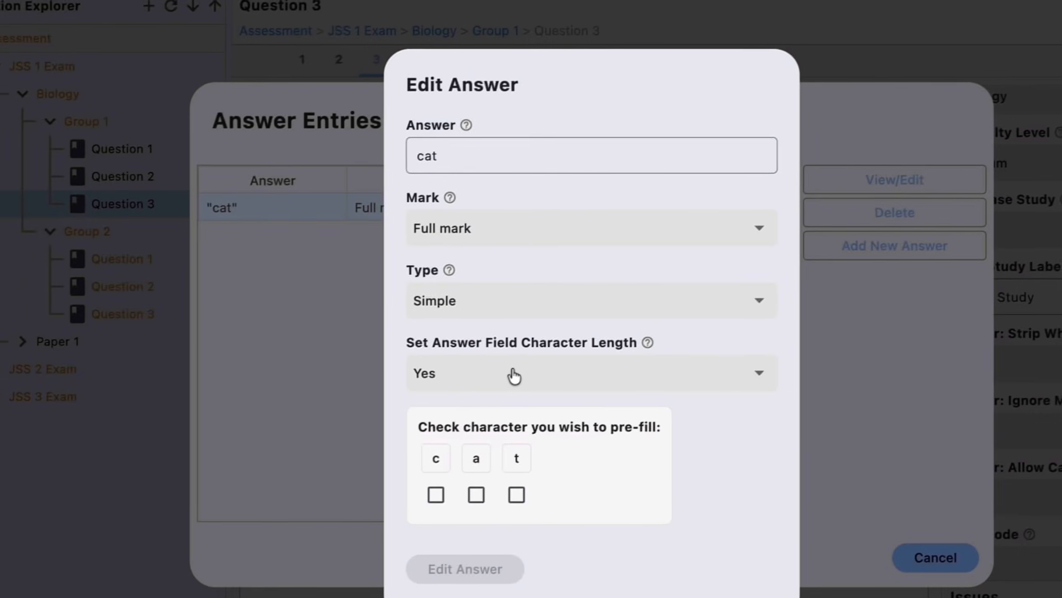
{"action": "left_click", "coordinate": [493, 372]}
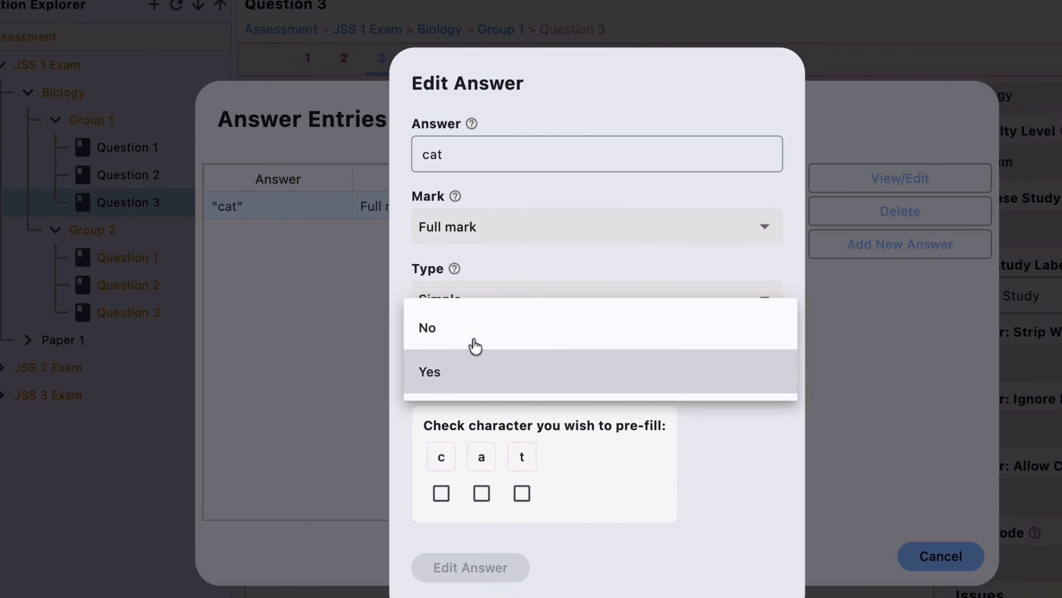
{"action": "left_click", "coordinate": [474, 337]}
Try replacing the "cat" answer with "3 years", using multiple spaces between the words, and leave the answer entries without saving
{"action": "left_click", "coordinate": [538, 219]}
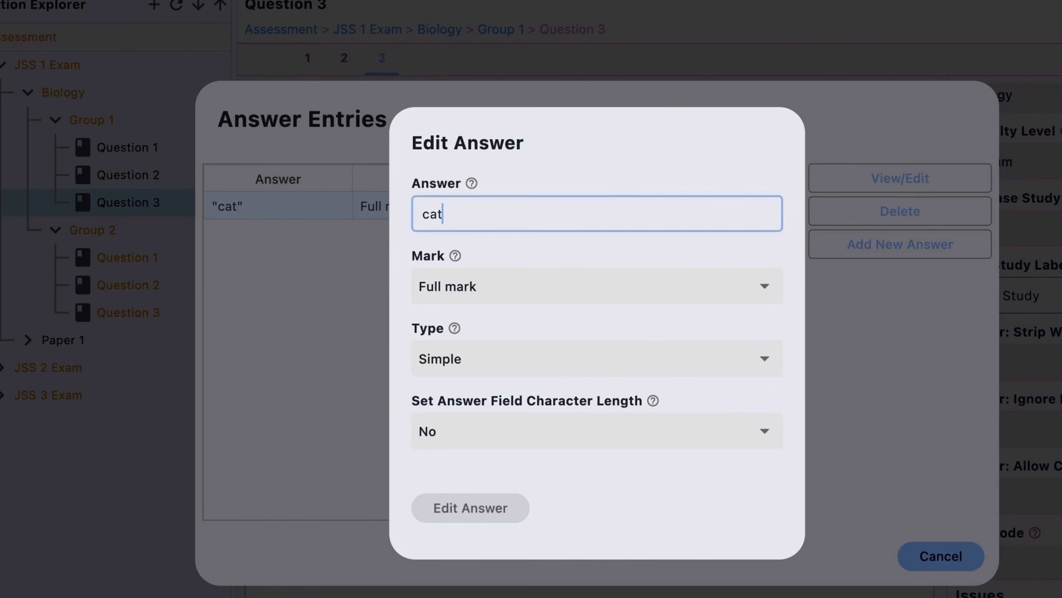
{"action": "left_click_drag", "start_coordinate": [474, 210], "coordinate": [418, 209]}
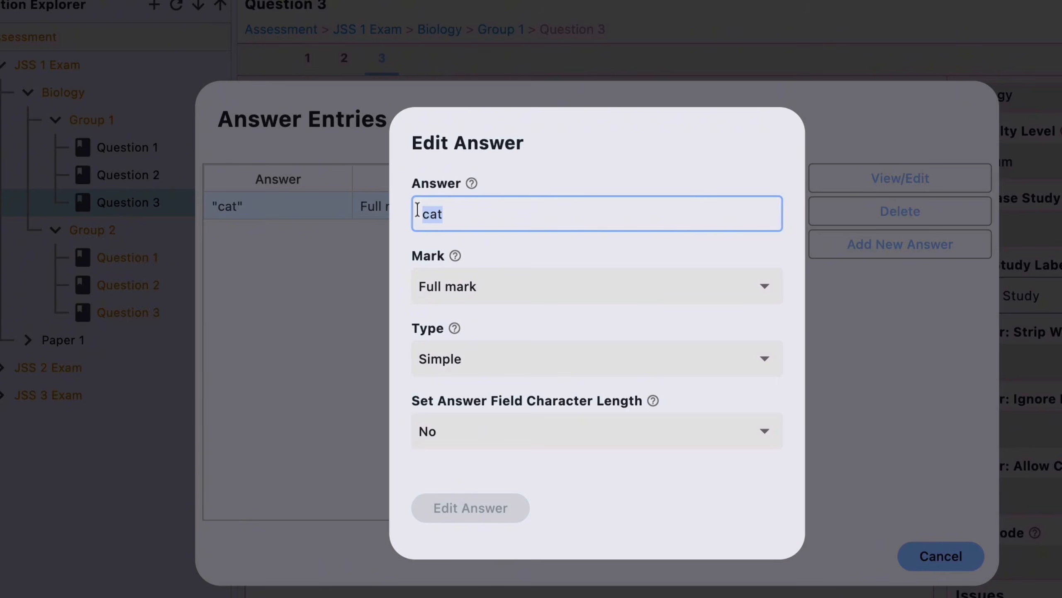
{"action": "type", "text": "3 yea"}
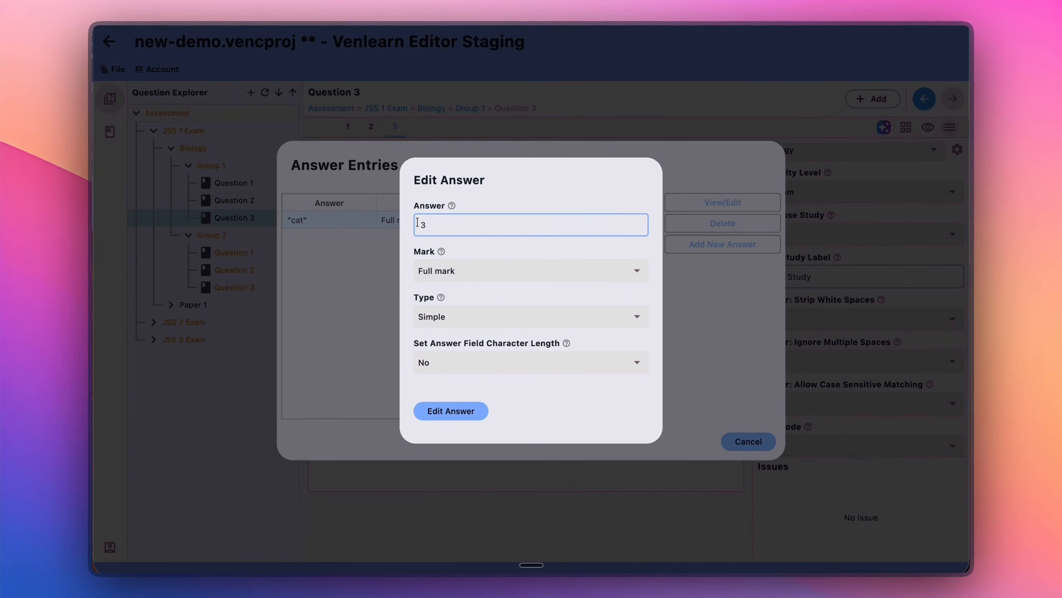
{"action": "type", "text": "rs"}
{"action": "left_click", "coordinate": [429, 226]}
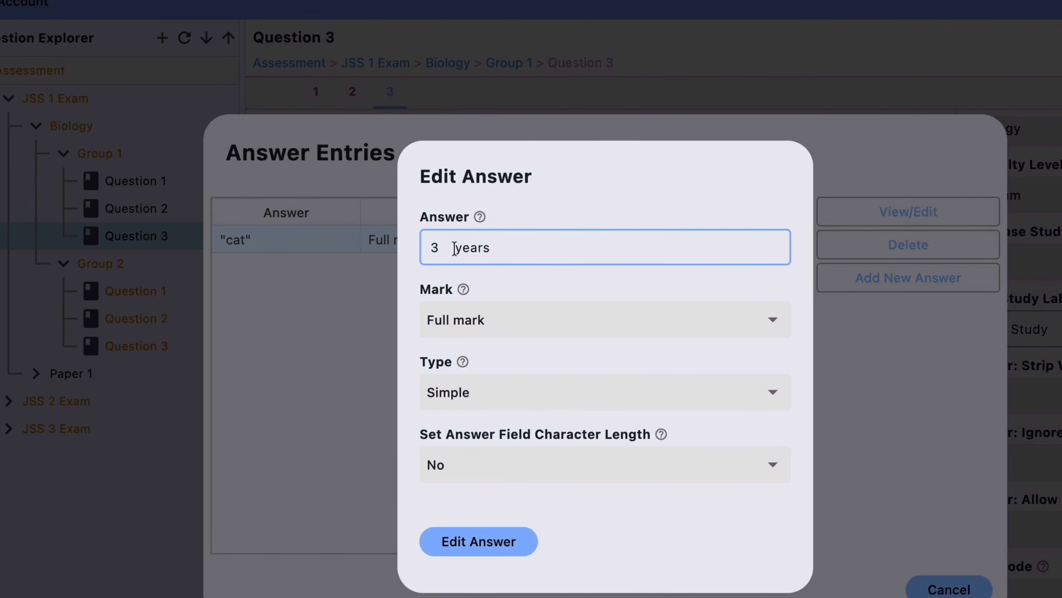
{"action": "left_click_drag", "start_coordinate": [455, 247], "coordinate": [439, 247]}
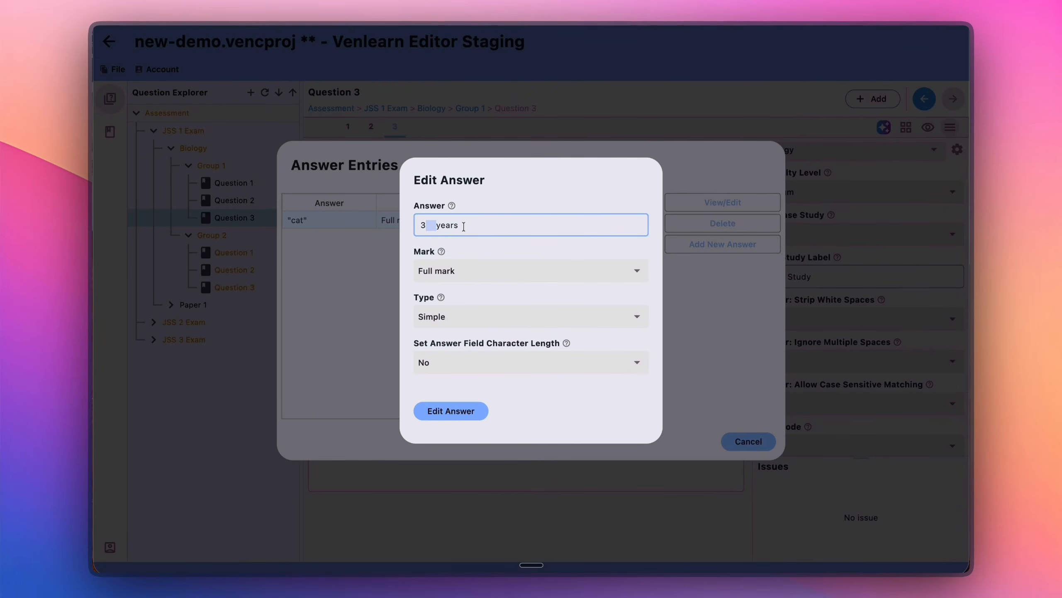
{"action": "left_click", "coordinate": [424, 416]}
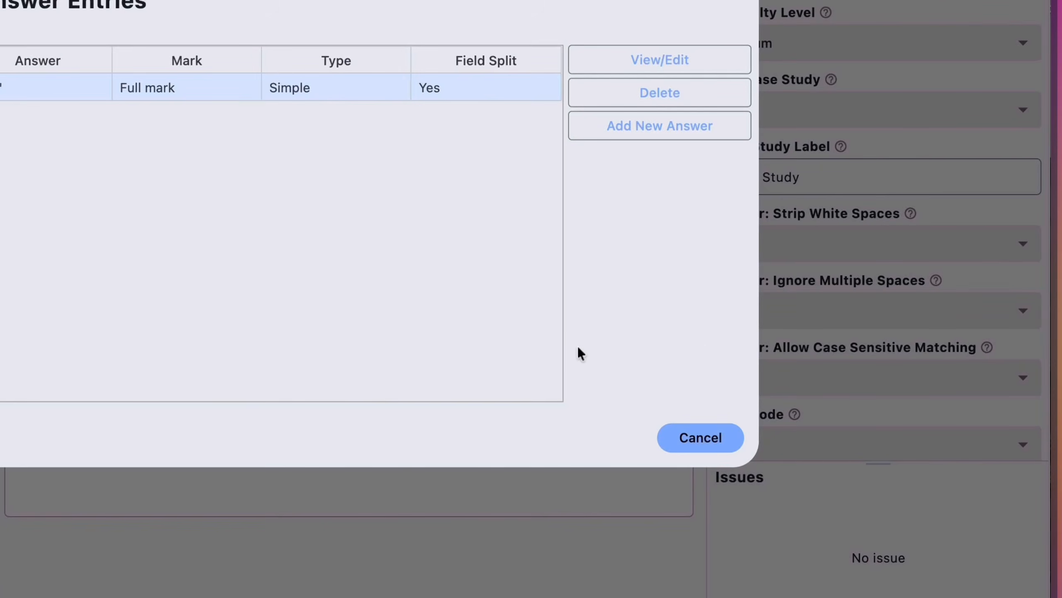
{"action": "left_click", "coordinate": [679, 446]}
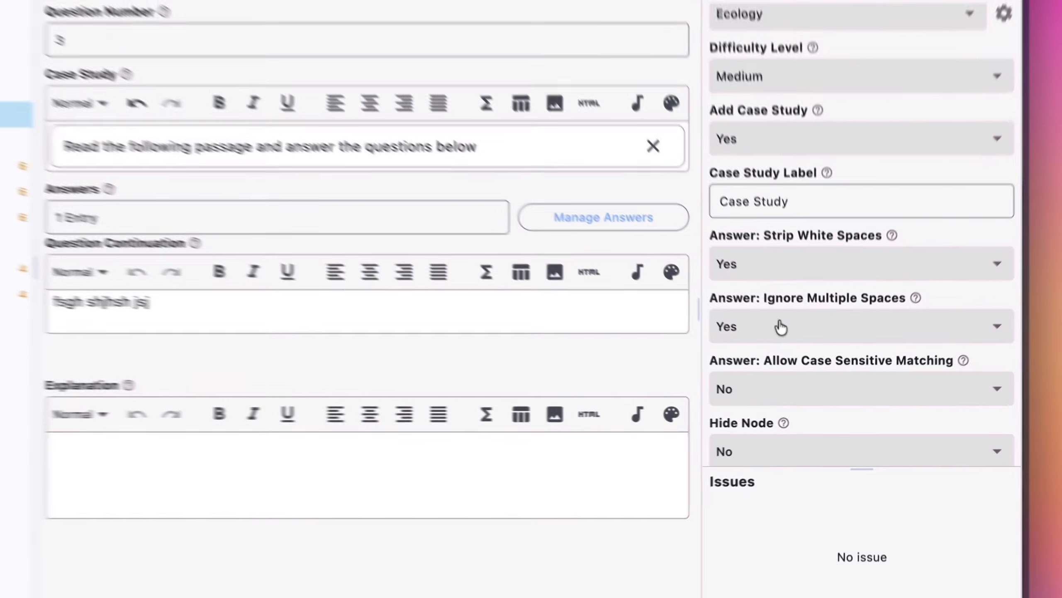
Review the Ignore Multiple Spaces and Allow Case Sensitive Matching choices of Question 3, keeping them at Yes and No
{"action": "left_click", "coordinate": [806, 361]}
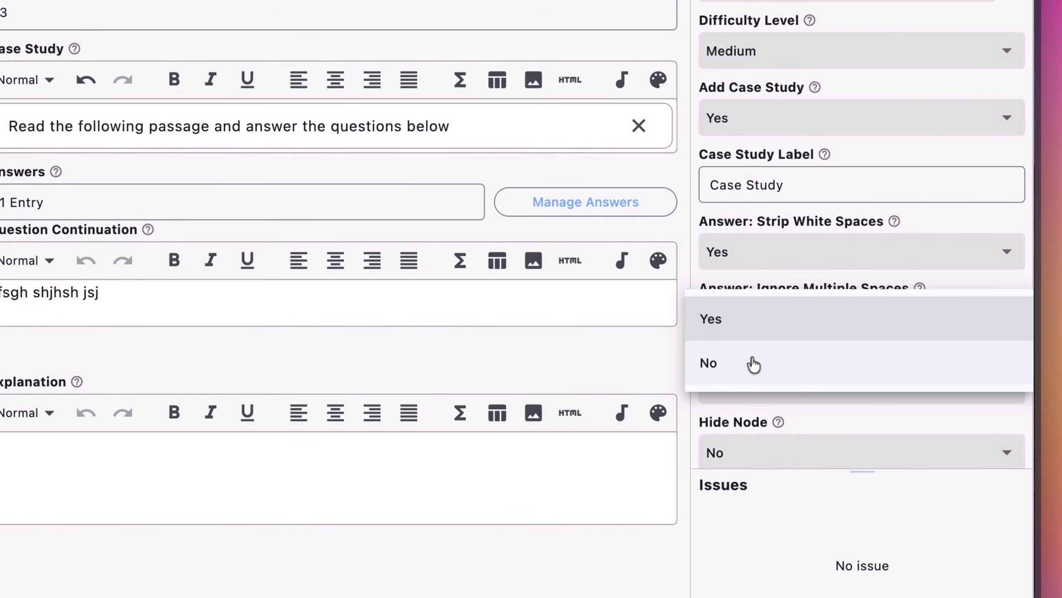
{"action": "left_click", "coordinate": [824, 280]}
{"action": "scroll", "coordinate": [825, 285], "scroll_direction": "down", "scroll_amount": 2}
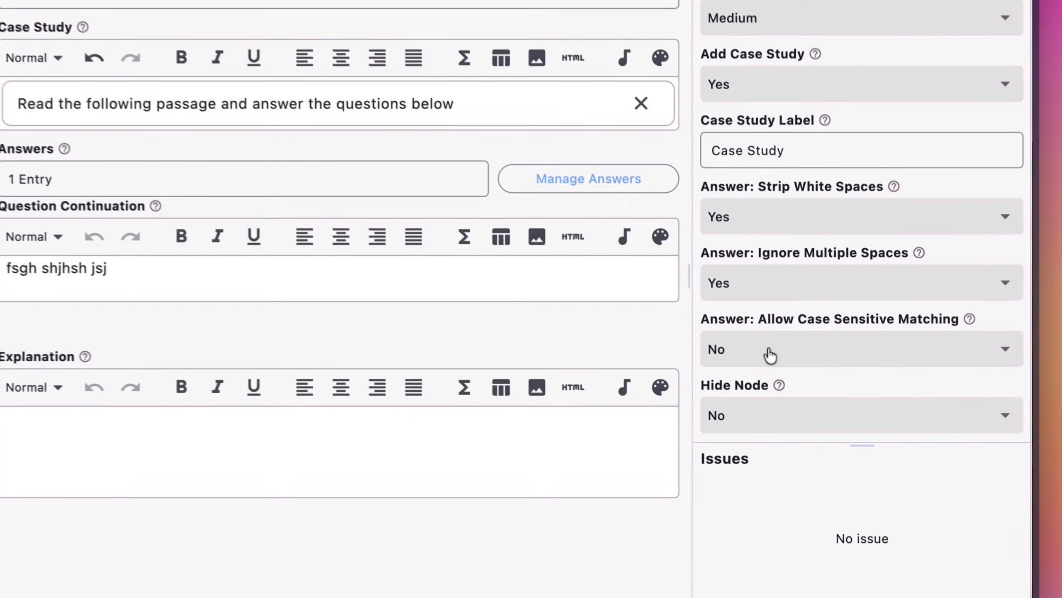
{"action": "left_click", "coordinate": [802, 397]}
{"action": "left_click", "coordinate": [836, 344]}
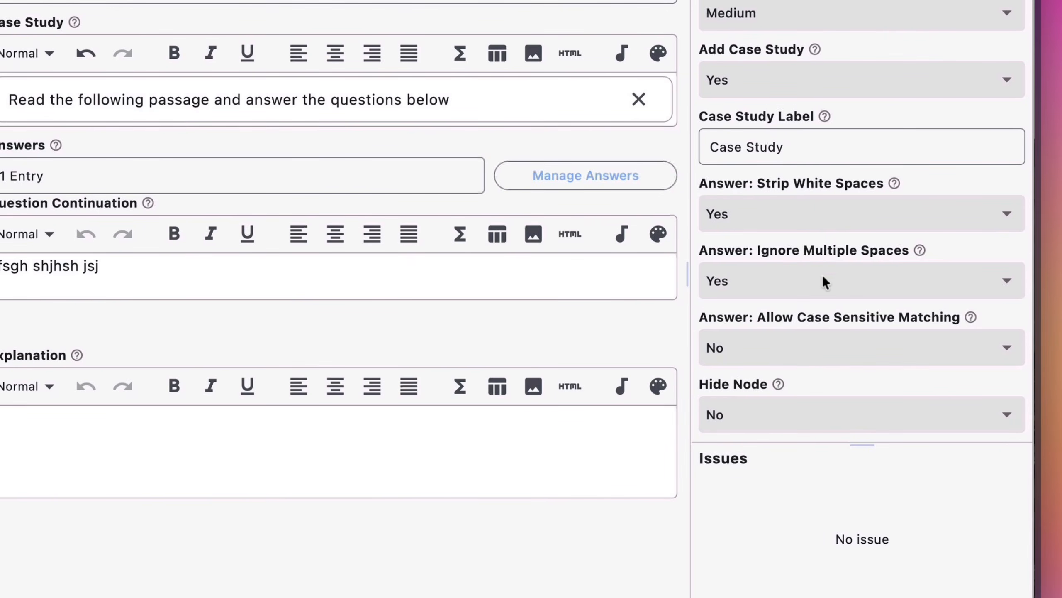
{"action": "scroll", "coordinate": [775, 379], "scroll_direction": "down", "scroll_amount": 2}
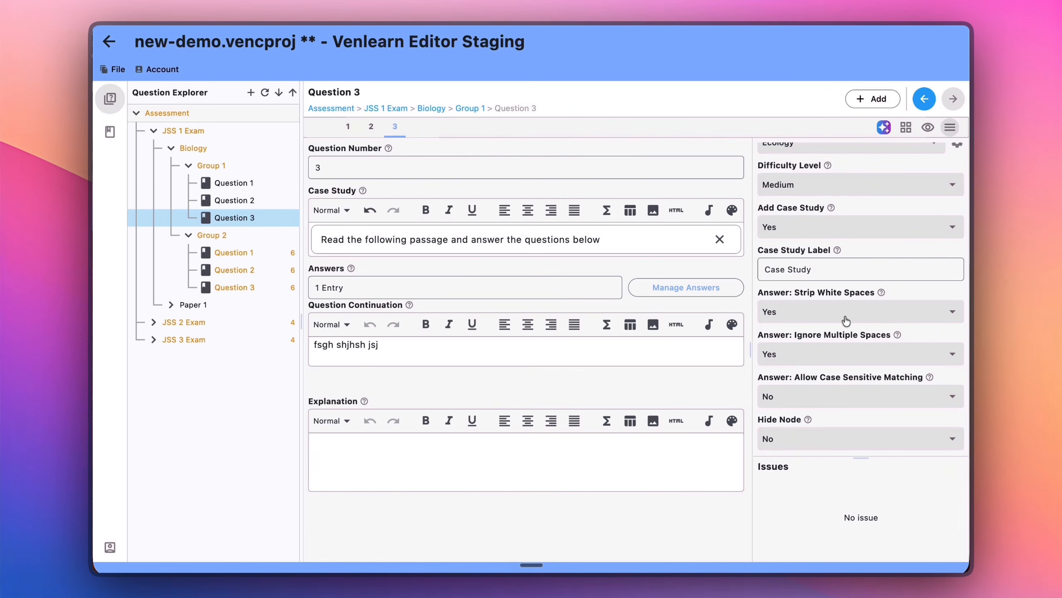
{"action": "scroll", "coordinate": [839, 228], "scroll_direction": "up", "scroll_amount": 5}
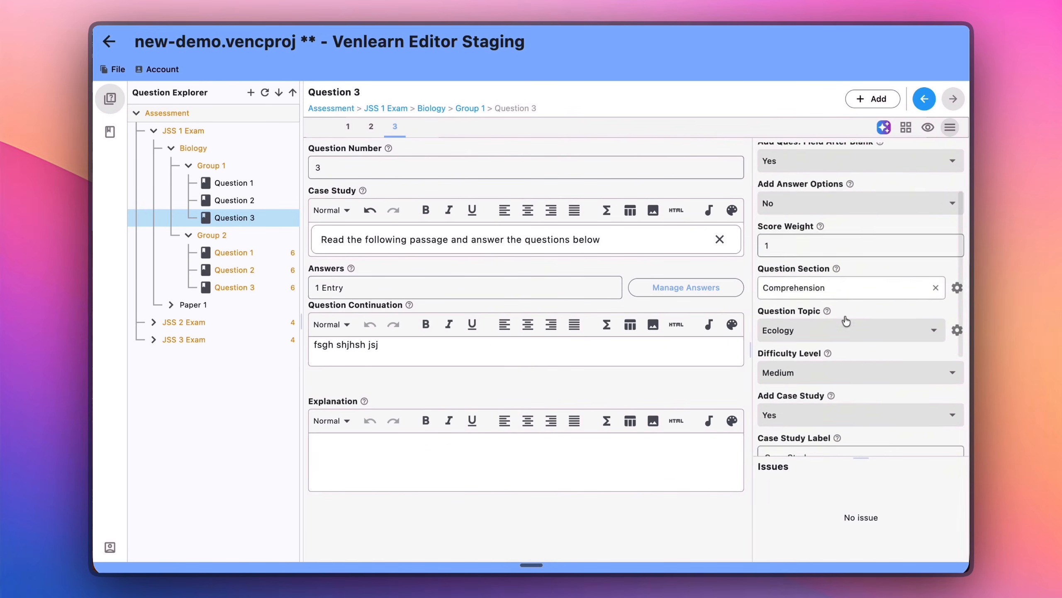
{"action": "scroll", "coordinate": [845, 316], "scroll_direction": "up", "scroll_amount": 3}
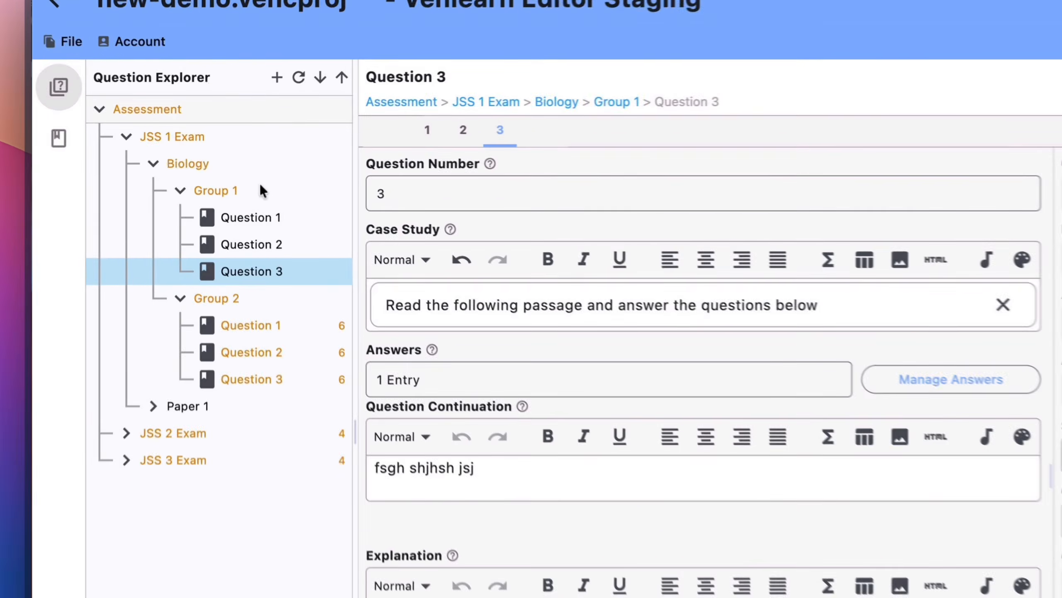
Add a Theory question to Group 1 of Biology
{"action": "right_click", "coordinate": [238, 163]}
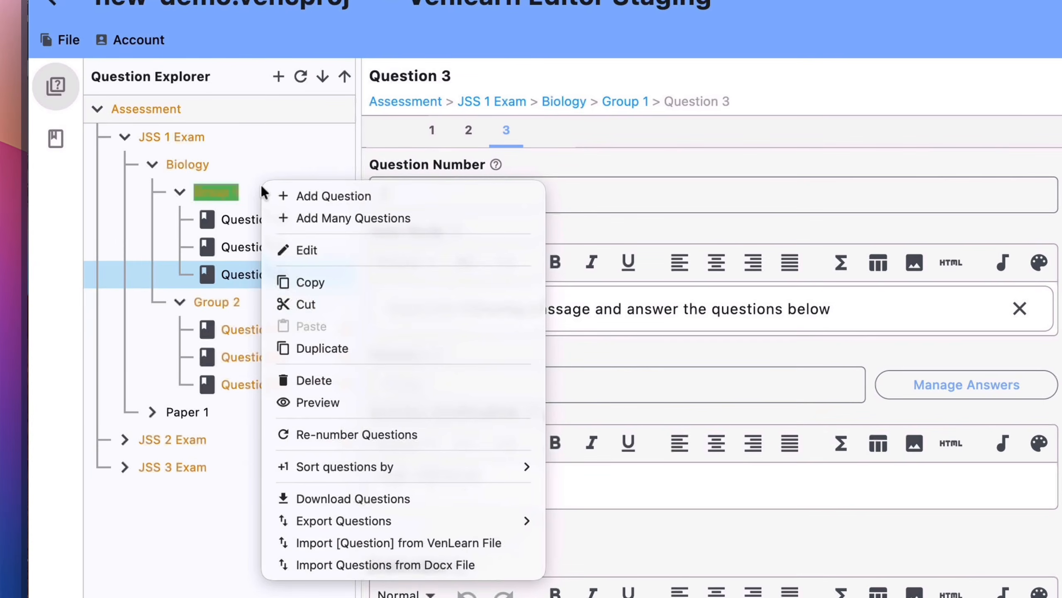
{"action": "left_click", "coordinate": [340, 193]}
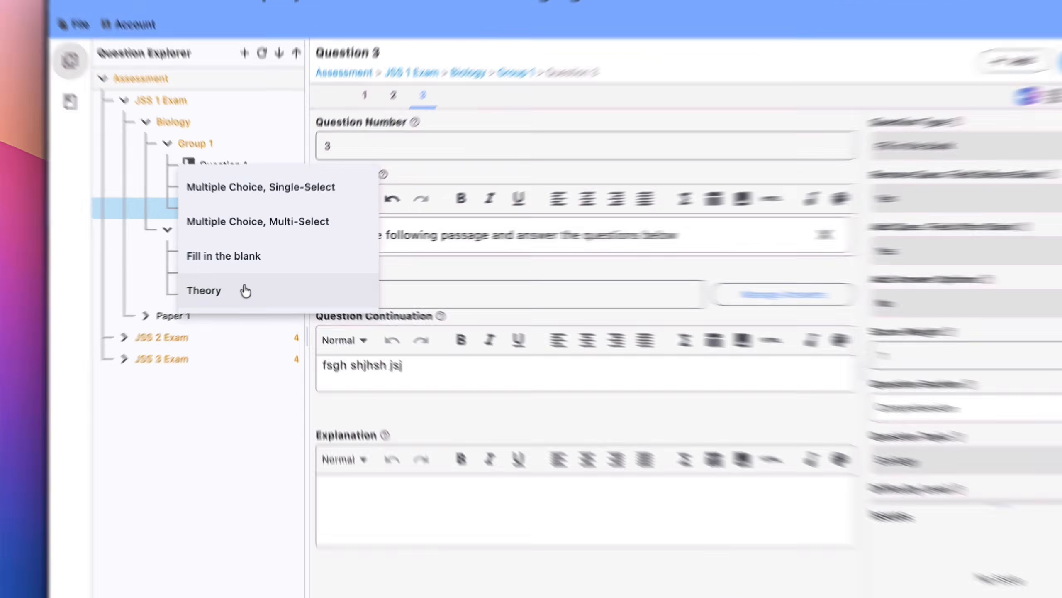
{"action": "left_click", "coordinate": [252, 284]}
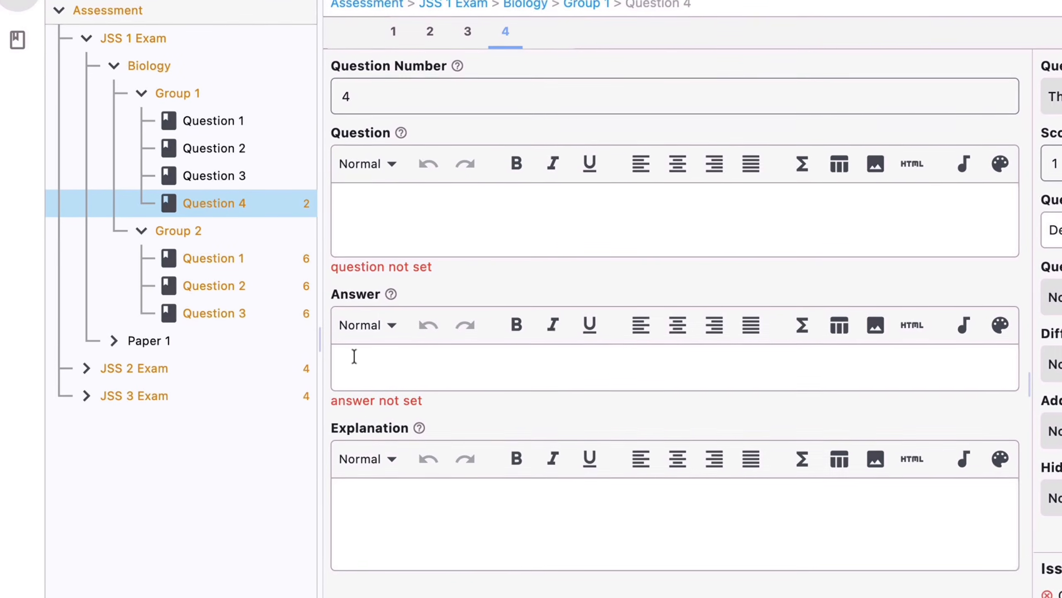
Enter "tssj shjsj" as the question and "ffsyh sh sh" as the answer of Question 4, and save the project
{"action": "left_click", "coordinate": [414, 200]}
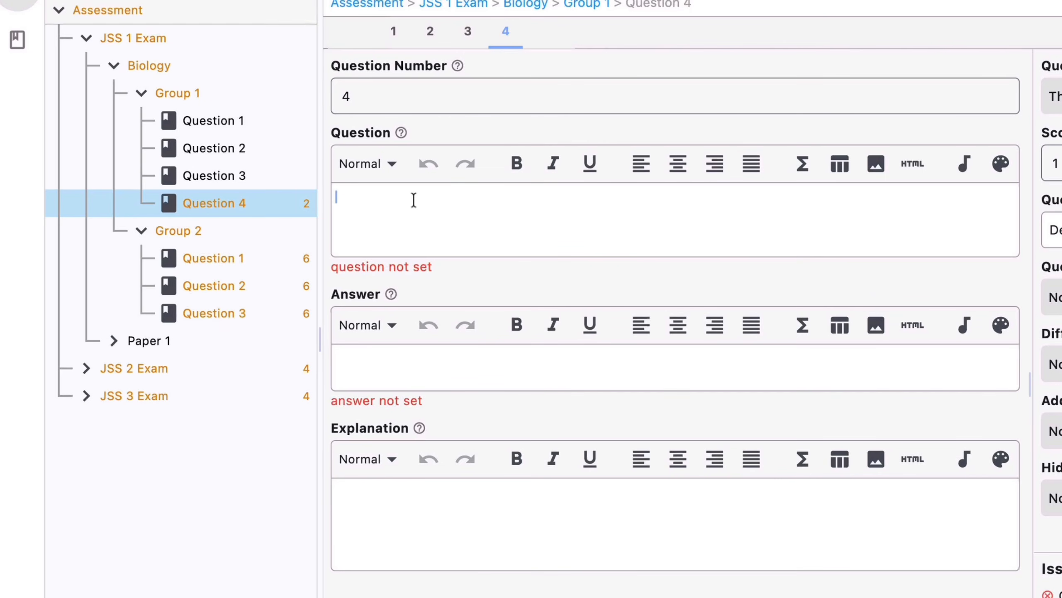
{"action": "type", "text": "tssj shjsj"}
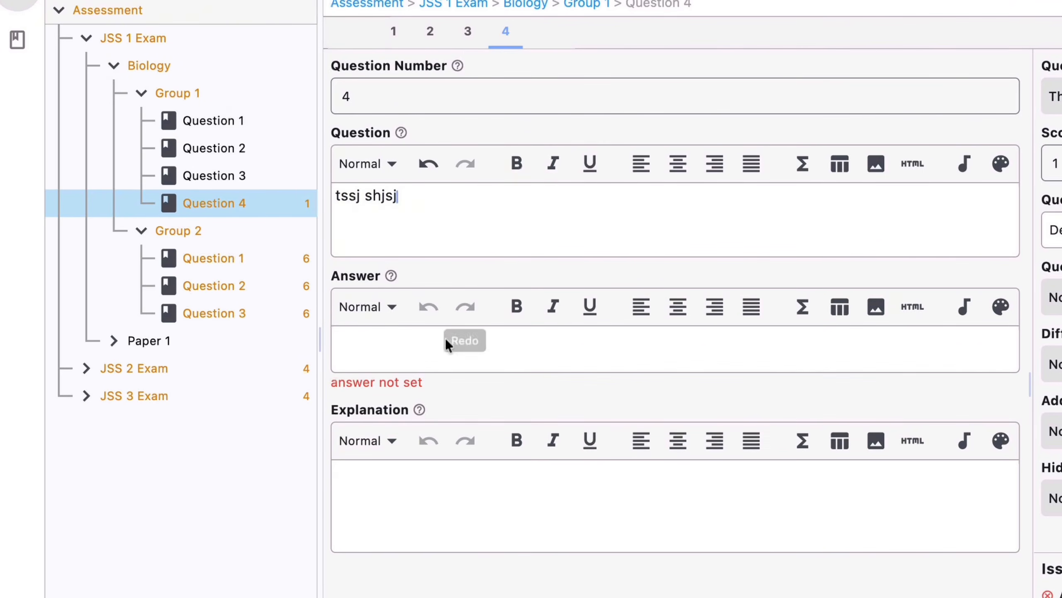
{"action": "left_click", "coordinate": [394, 341]}
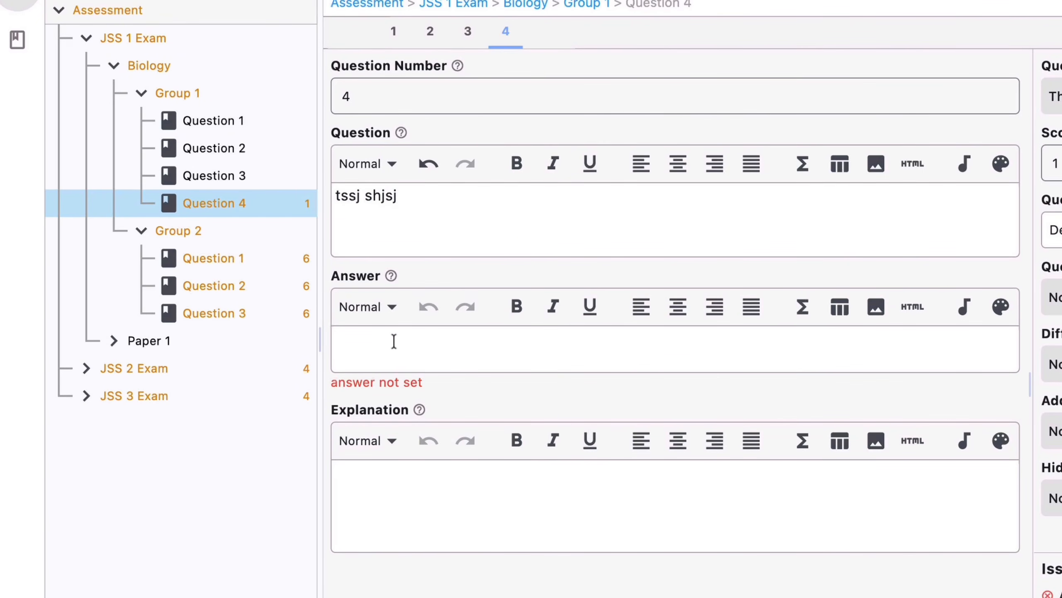
{"action": "type", "text": "ffsyh shjsh"}
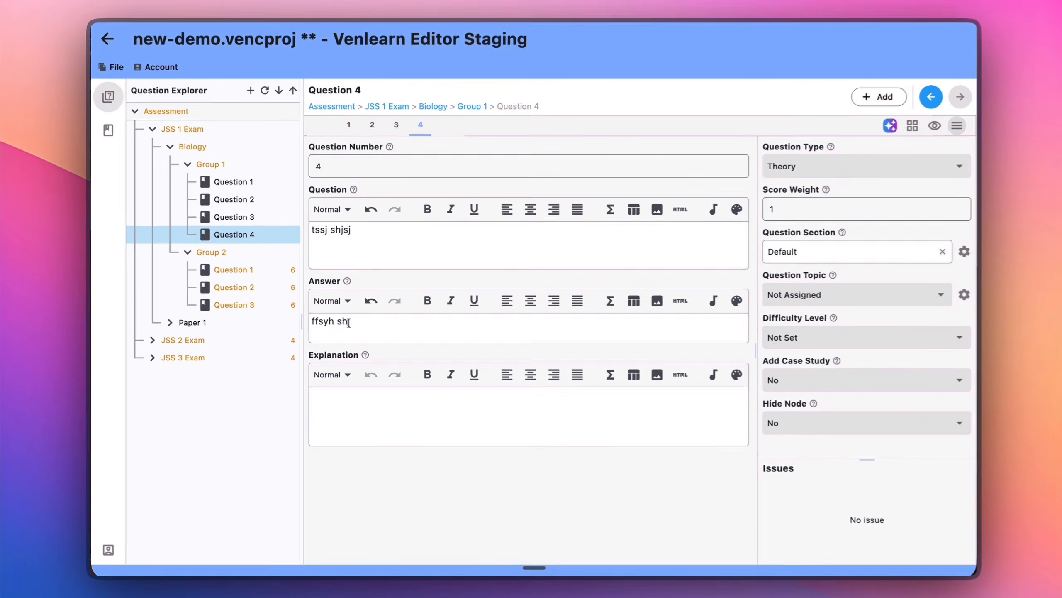
{"action": "key", "text": "super+s"}
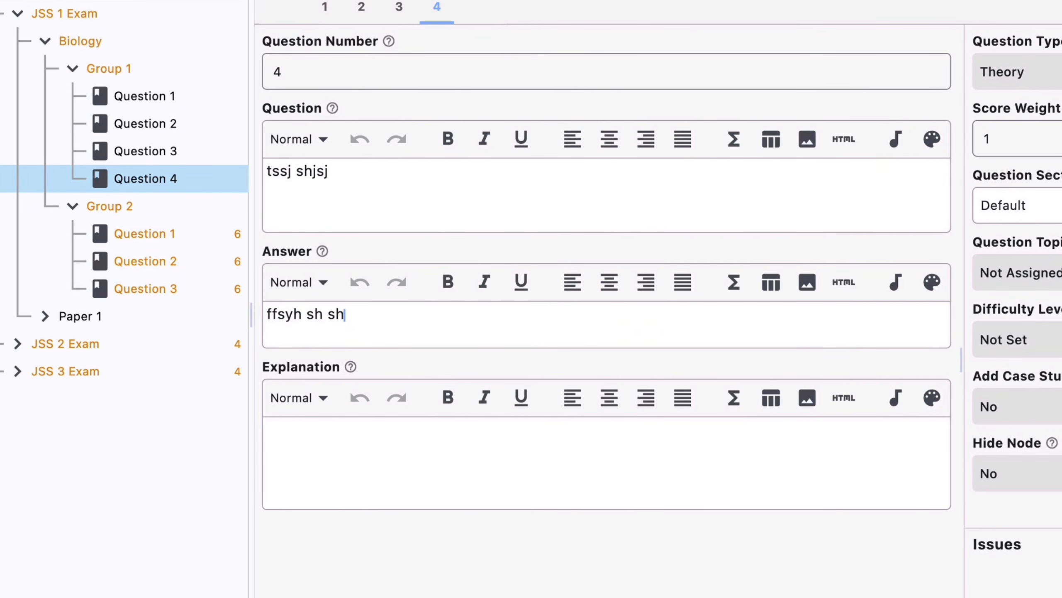
{"action": "double_click", "coordinate": [318, 322]}
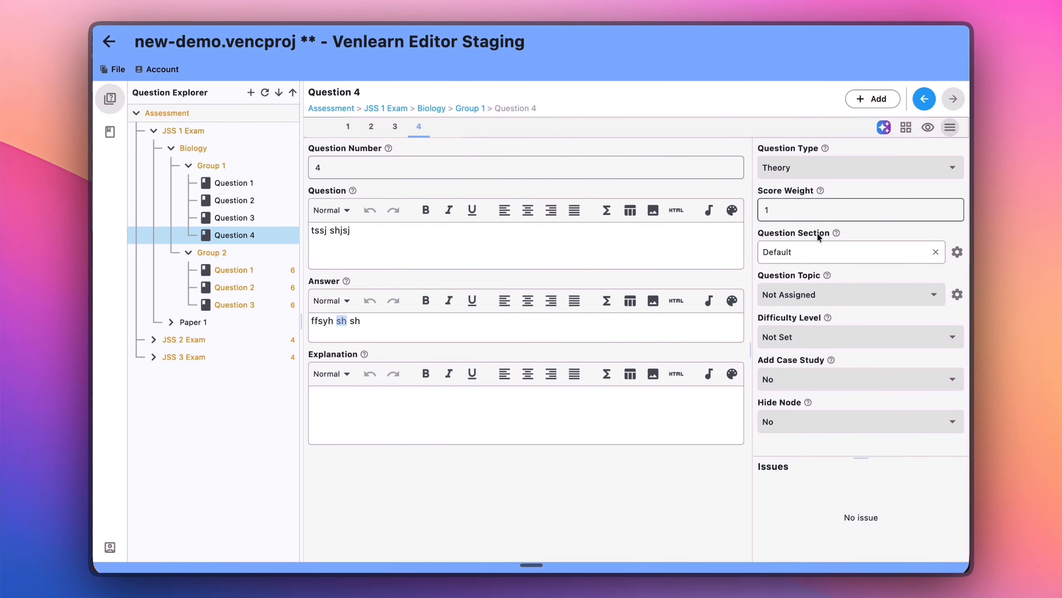
{"action": "scroll", "coordinate": [815, 251], "scroll_direction": "down", "scroll_amount": 1}
{"action": "scroll", "coordinate": [813, 256], "scroll_direction": "up", "scroll_amount": 1}
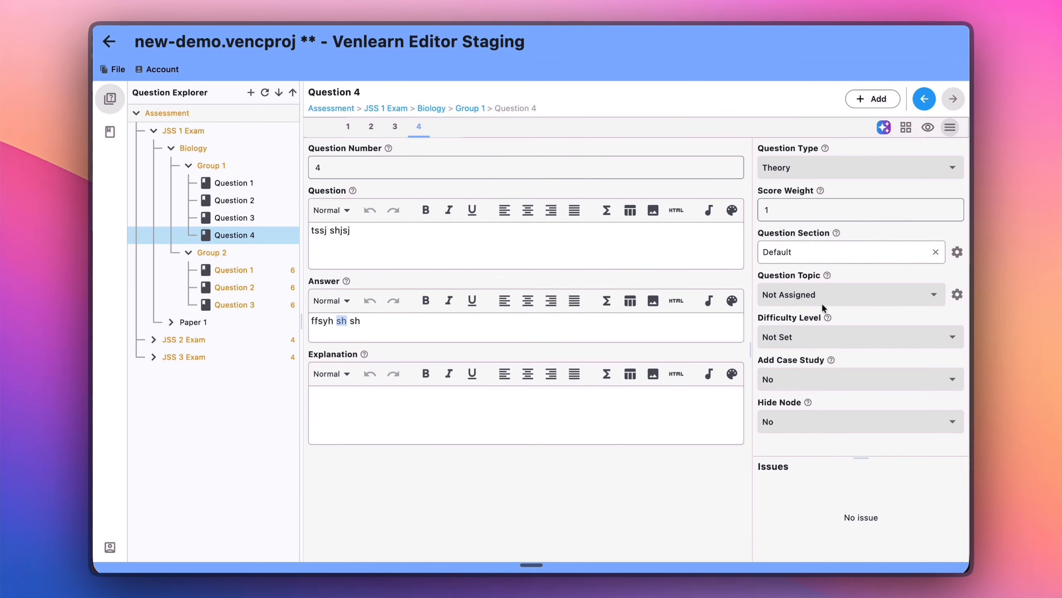
{"action": "scroll", "coordinate": [823, 303], "scroll_direction": "up", "scroll_amount": 2}
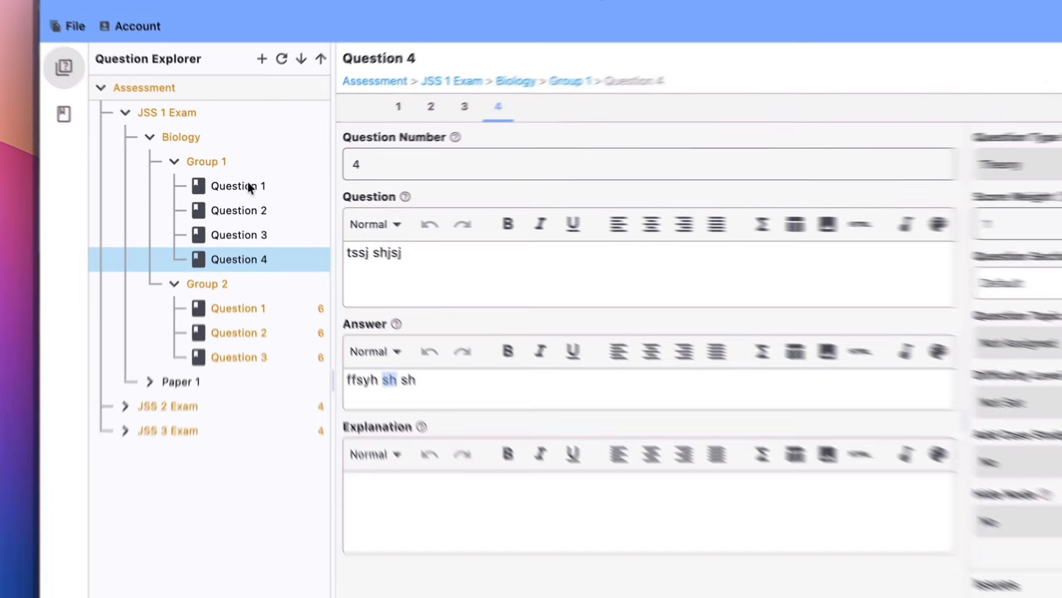
Examine the question types offered for adding a question next to Question 1, and the actions available for Group 1 and Question 1
{"action": "right_click", "coordinate": [242, 184]}
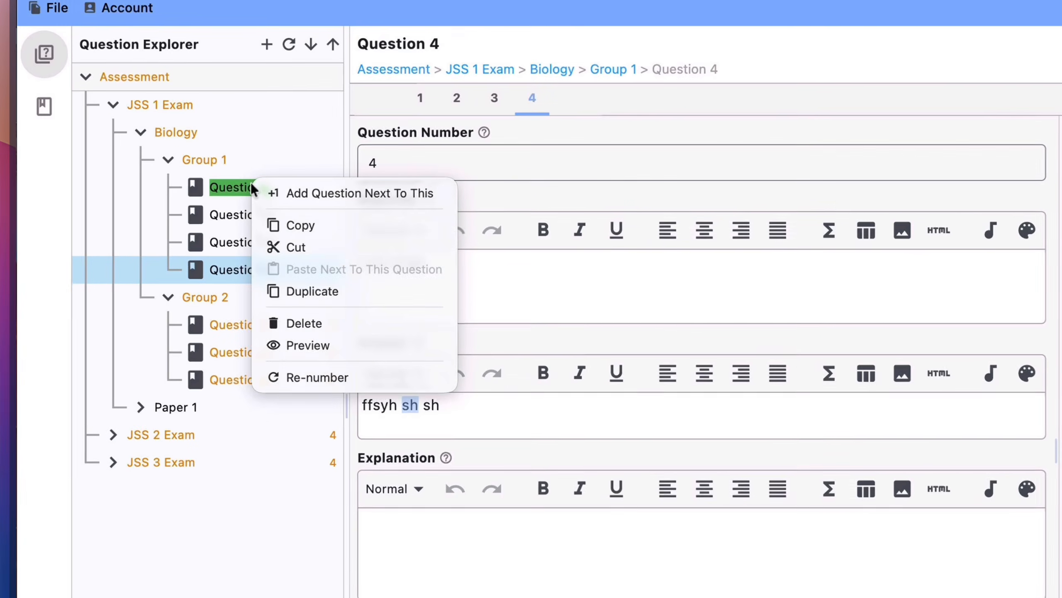
{"action": "left_click", "coordinate": [318, 192]}
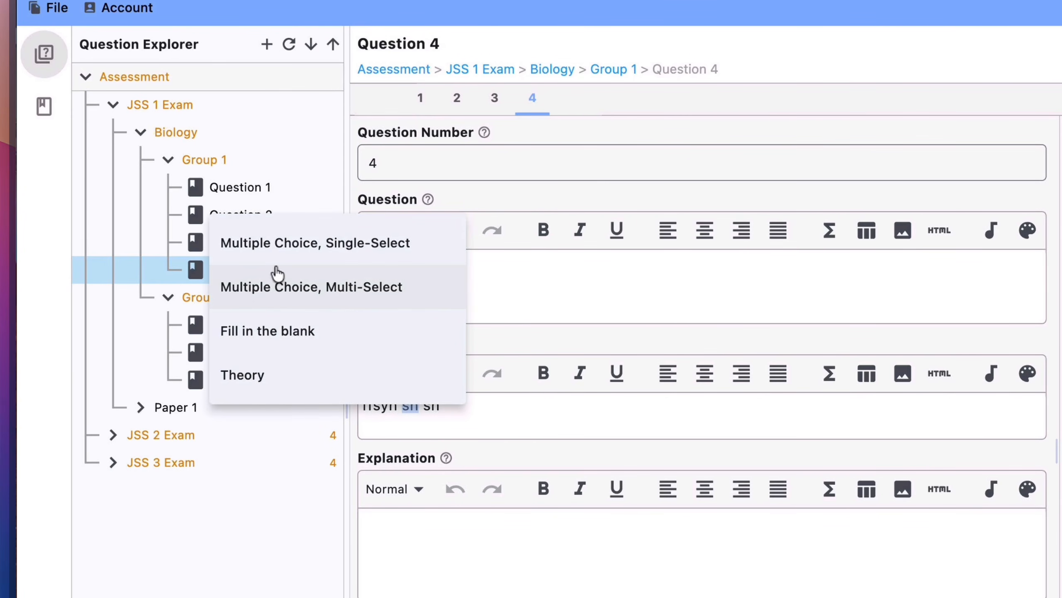
{"action": "left_click", "coordinate": [542, 198]}
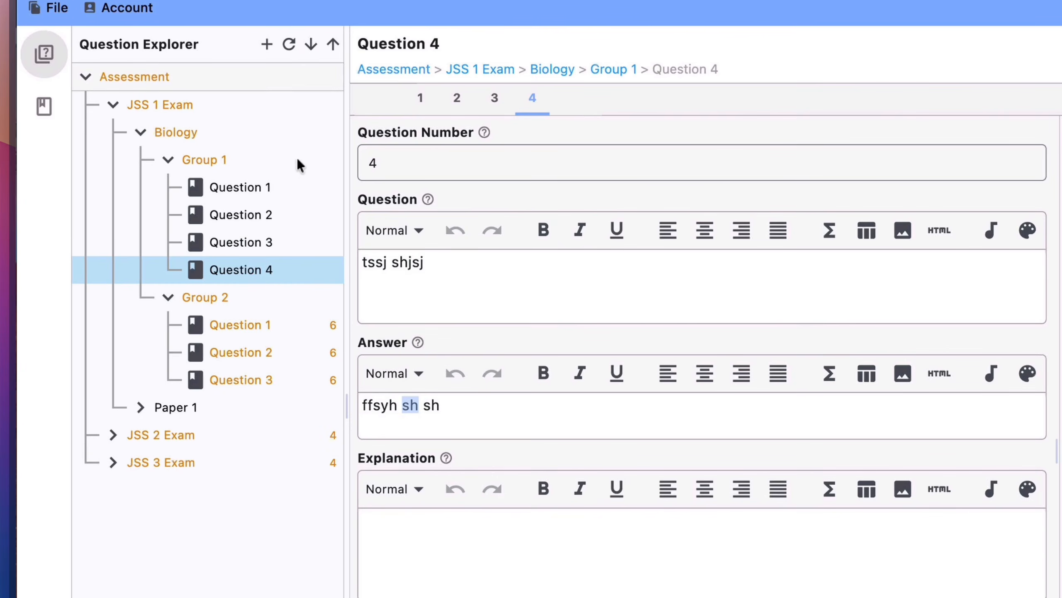
{"action": "right_click", "coordinate": [254, 167]}
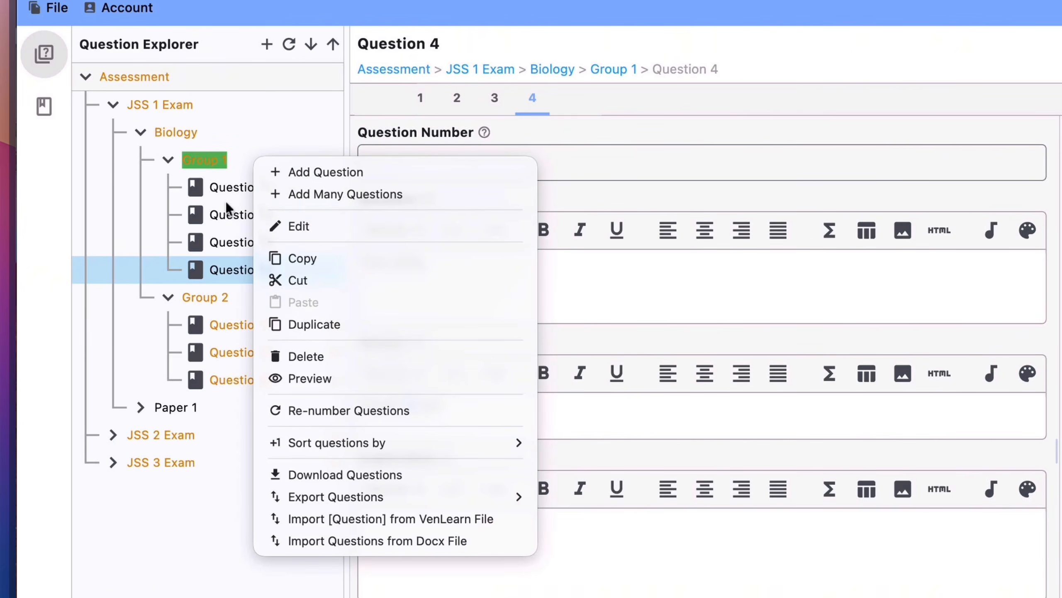
{"action": "right_click", "coordinate": [231, 189]}
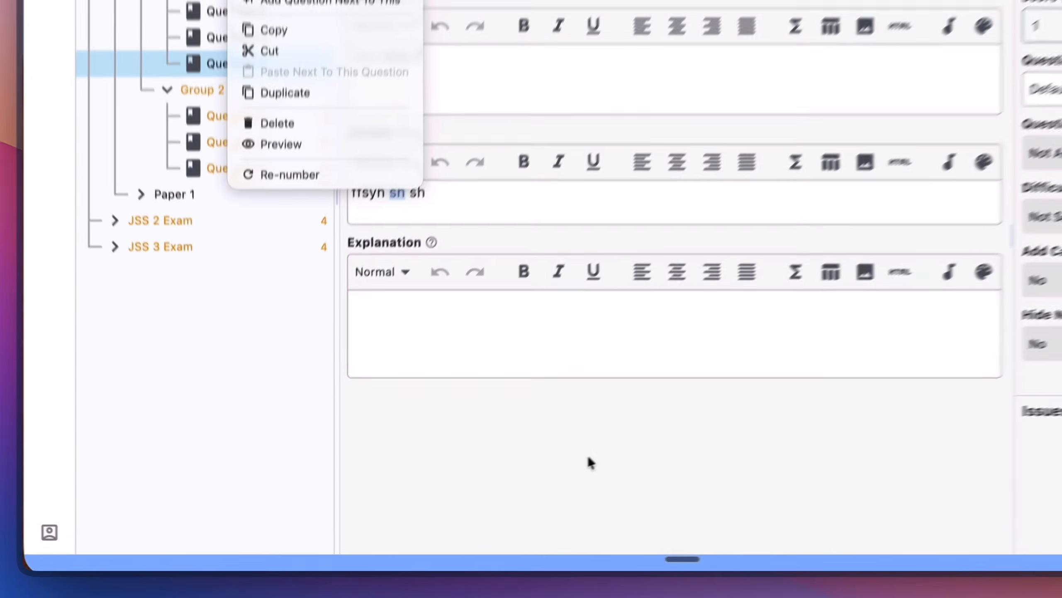
{"action": "left_click", "coordinate": [468, 496]}
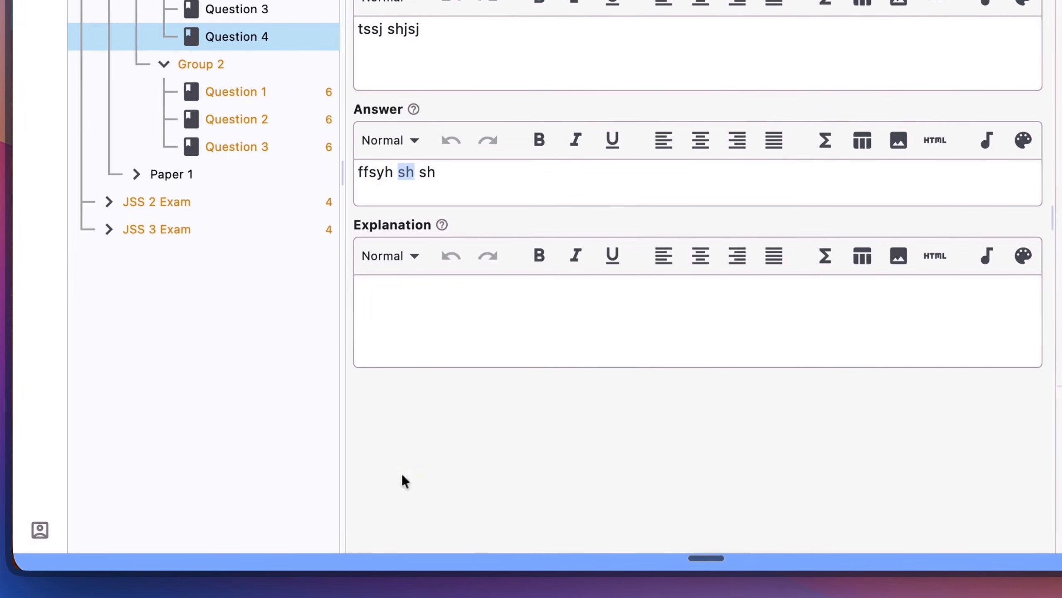